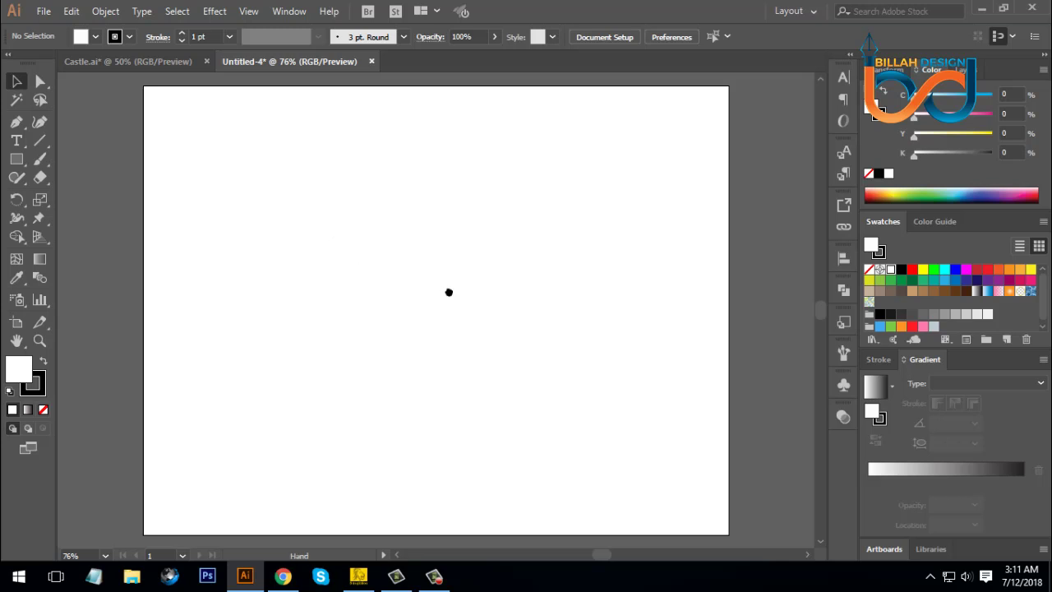
Step: Start a new document from the Print presets and set its units to inches
{"action": "left_click_drag", "start_coordinate": [448, 288], "coordinate": [447, 284]}
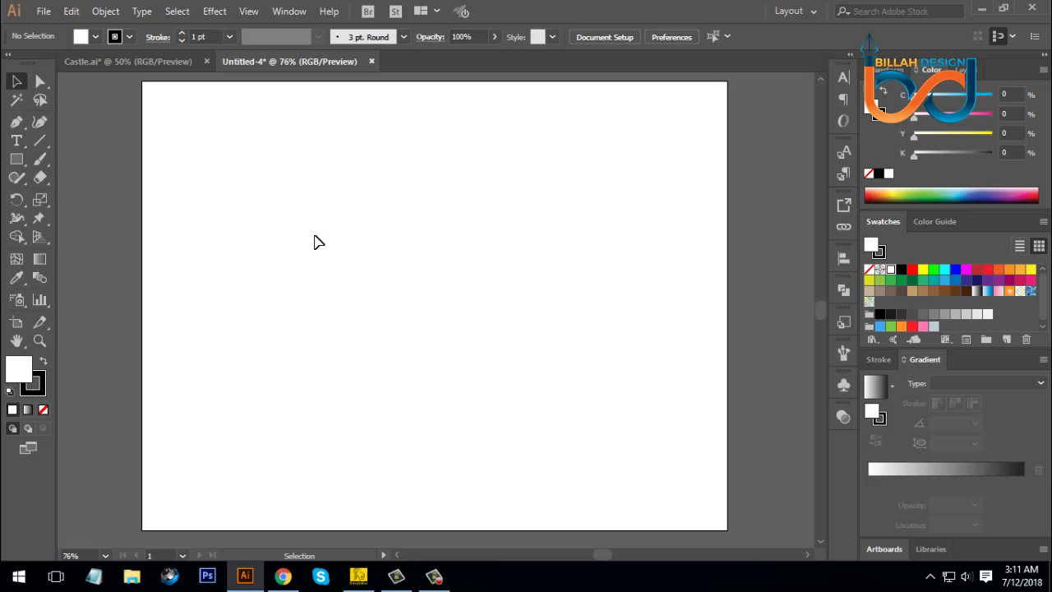
{"action": "left_click", "coordinate": [43, 11]}
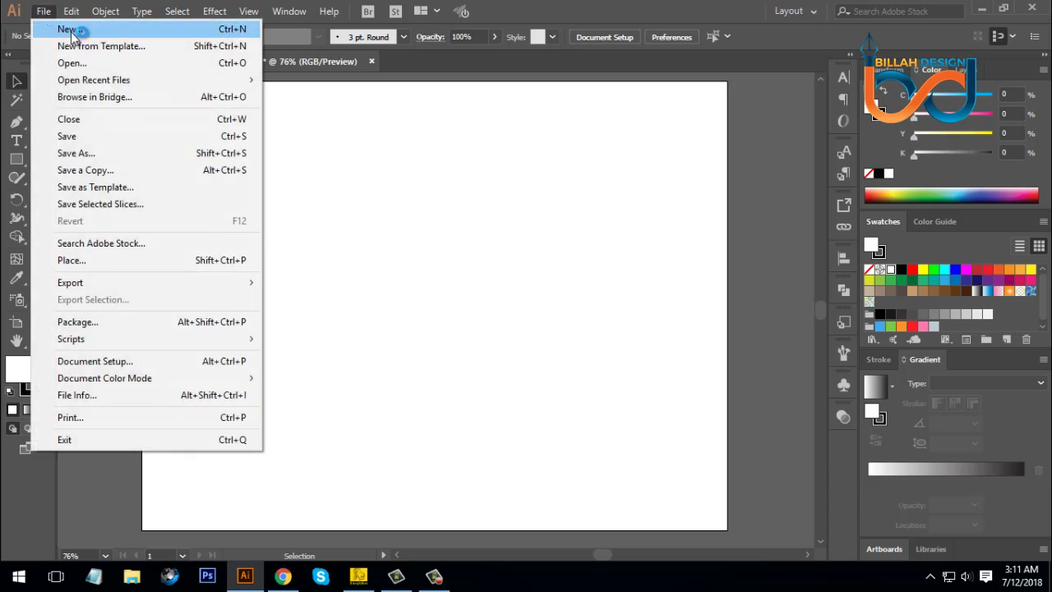
{"action": "left_click", "coordinate": [64, 28]}
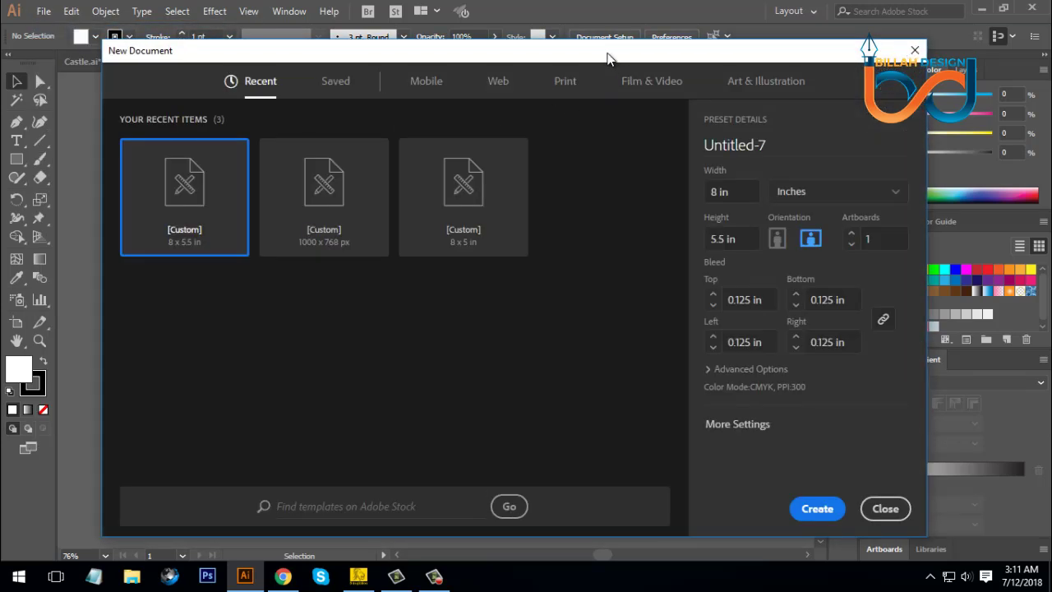
{"action": "left_click_drag", "start_coordinate": [609, 55], "coordinate": [597, 50]}
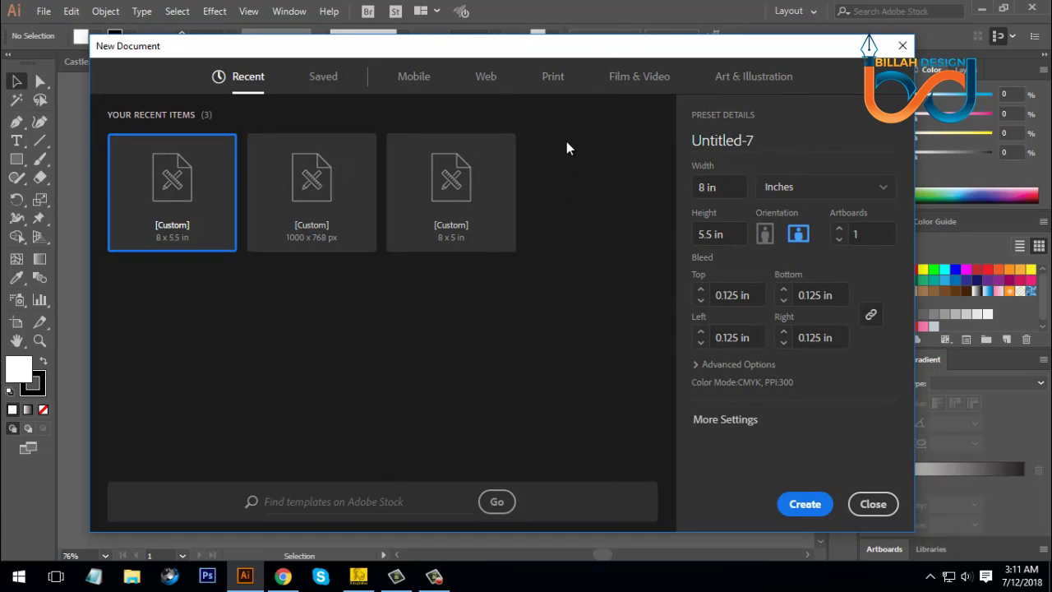
{"action": "left_click", "coordinate": [554, 78]}
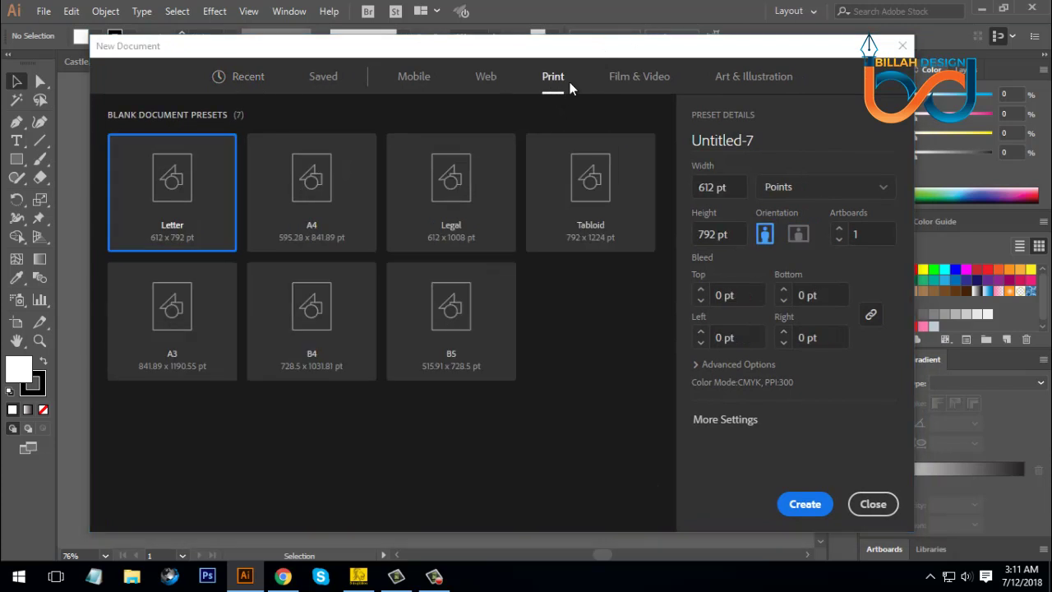
{"action": "left_click", "coordinate": [796, 192]}
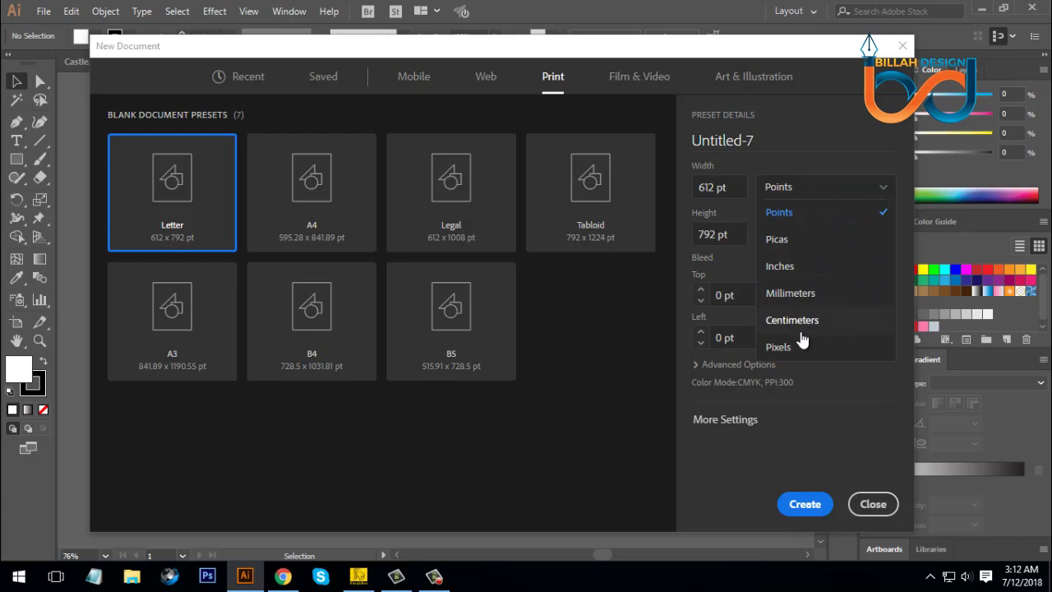
{"action": "left_click", "coordinate": [786, 268]}
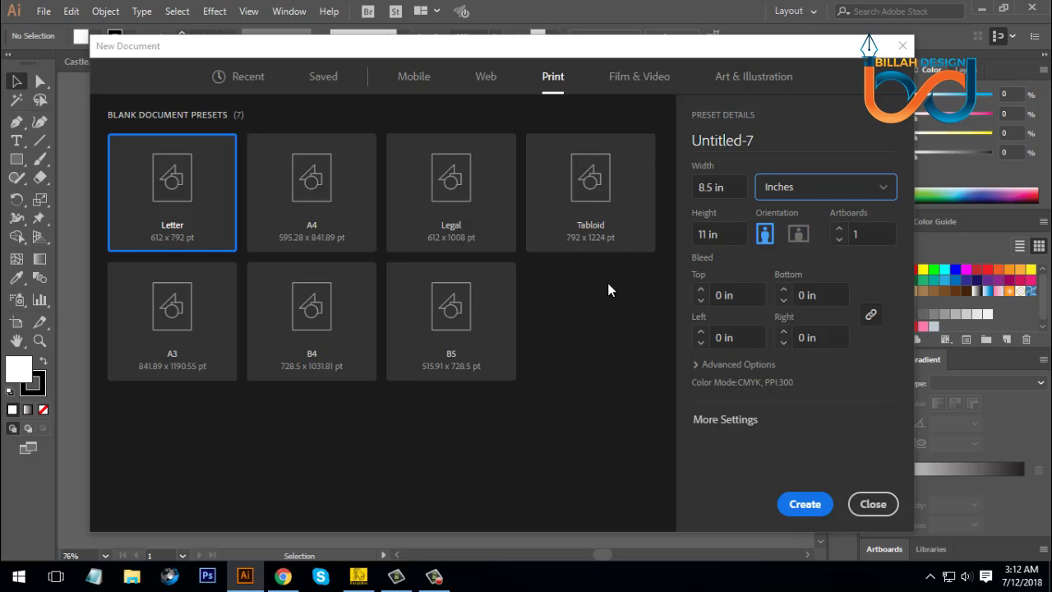
Step: Create the document 8 in wide by 5.5 in high in landscape orientation, with 0.125 in bleed on all sides
{"action": "left_click", "coordinate": [734, 189]}
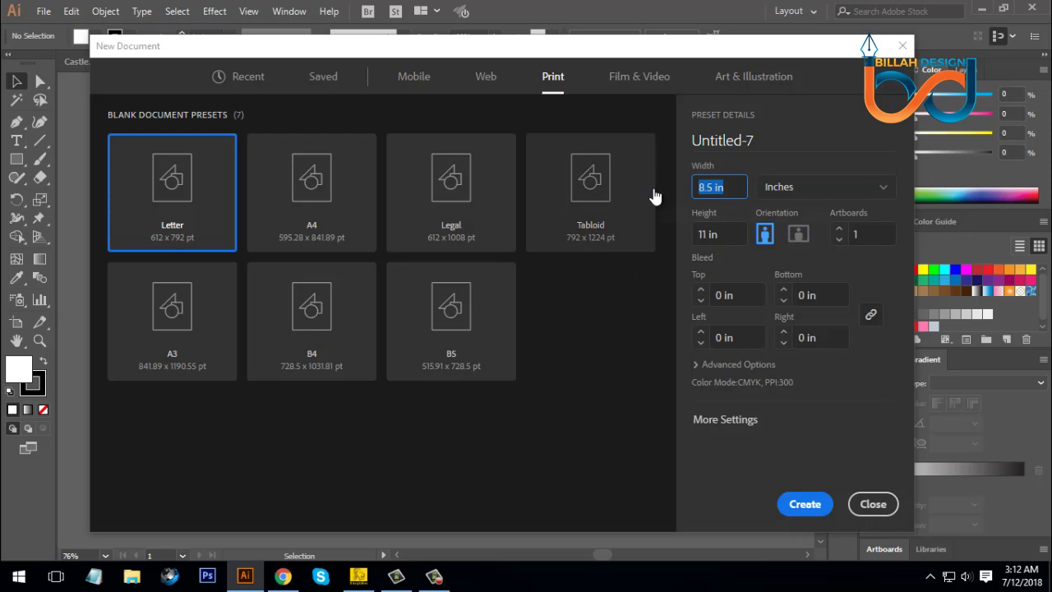
{"action": "type", "text": "8"}
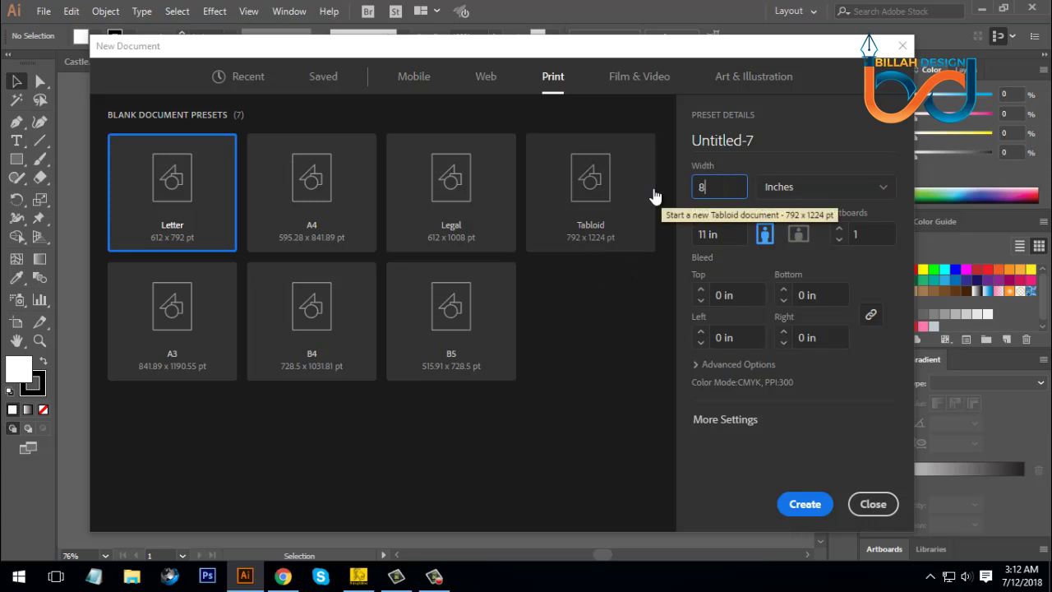
{"action": "left_click", "coordinate": [731, 236]}
{"action": "type", "text": "5"}
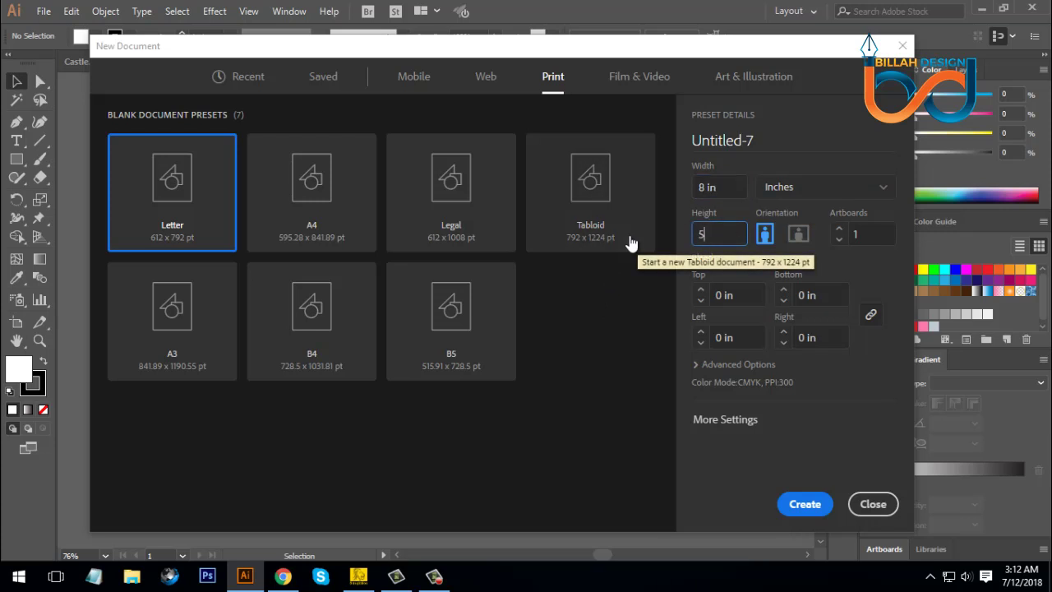
{"action": "type", "text": ".5"}
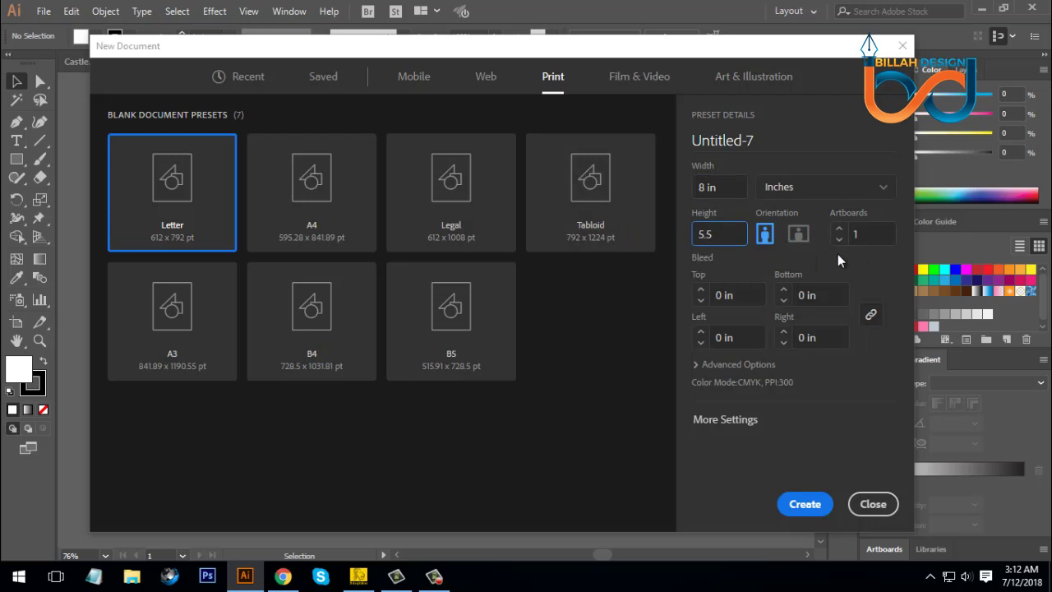
{"action": "left_click", "coordinate": [701, 291]}
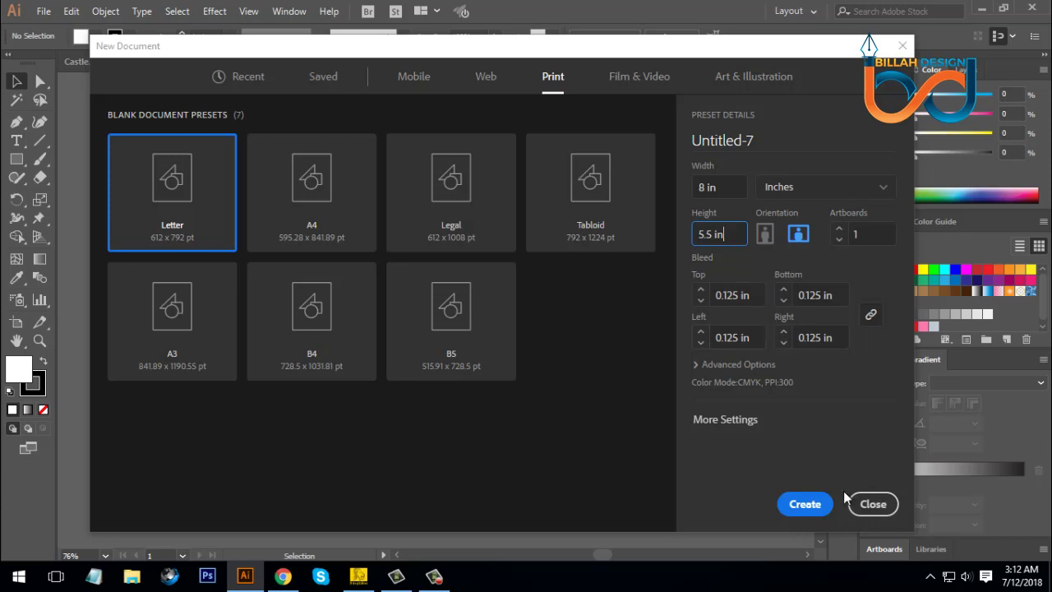
{"action": "left_click", "coordinate": [805, 504]}
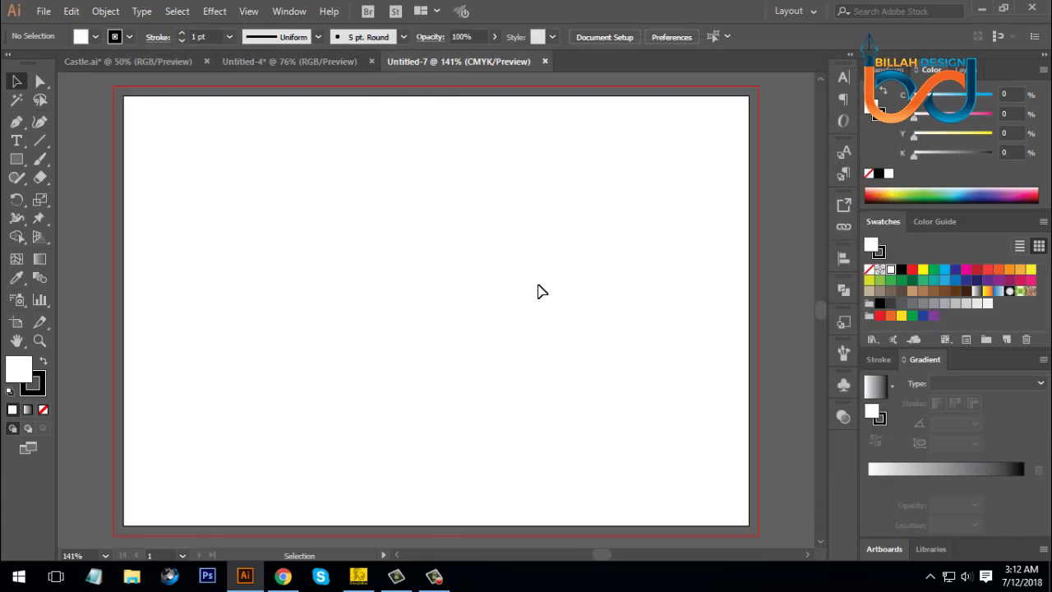
Step: Draw a rectangle covering the whole artboard and remove its fill, keeping the black stroke
{"action": "key", "text": "ctrl+minus"}
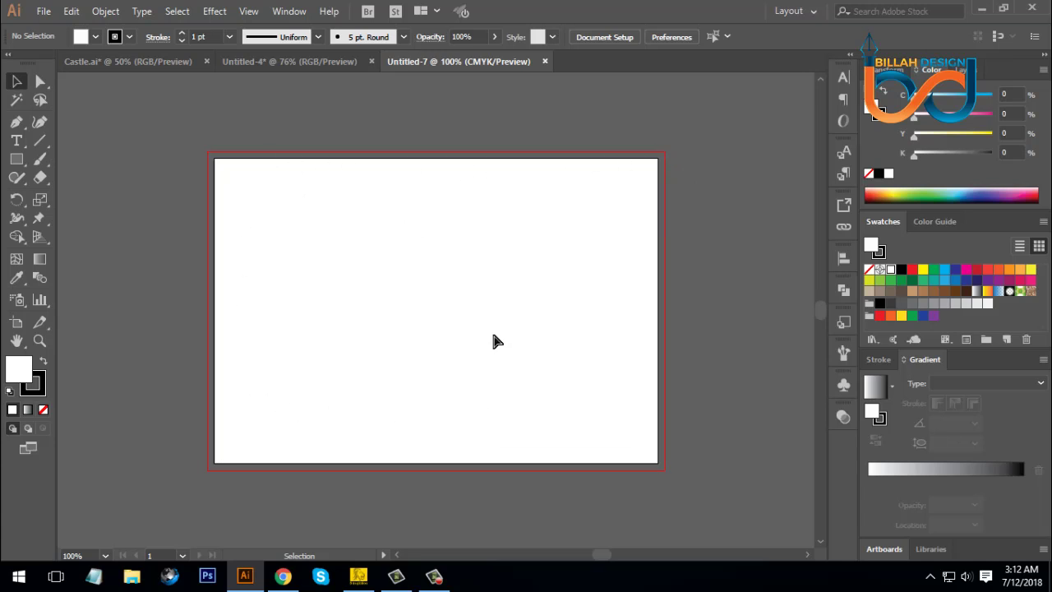
{"action": "key", "text": "ctrl+equal"}
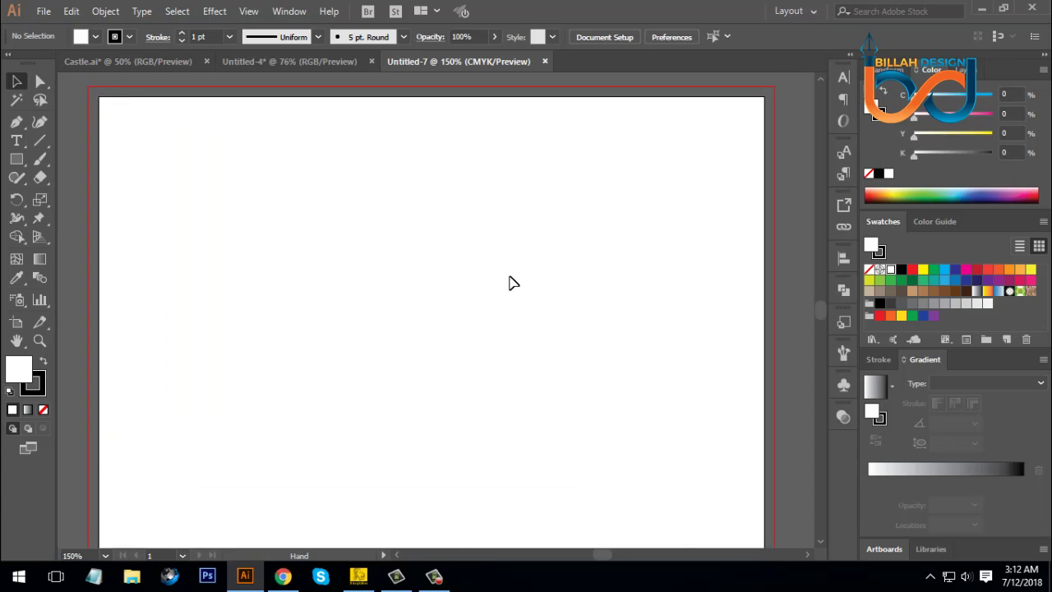
{"action": "key", "text": "ctrl+minus"}
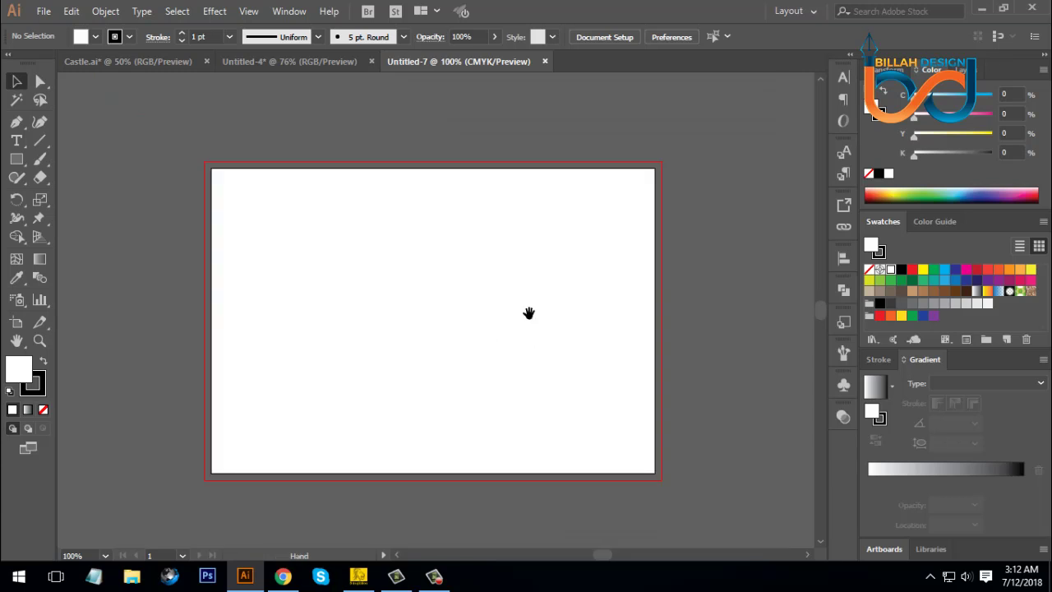
{"action": "left_click", "coordinate": [22, 163]}
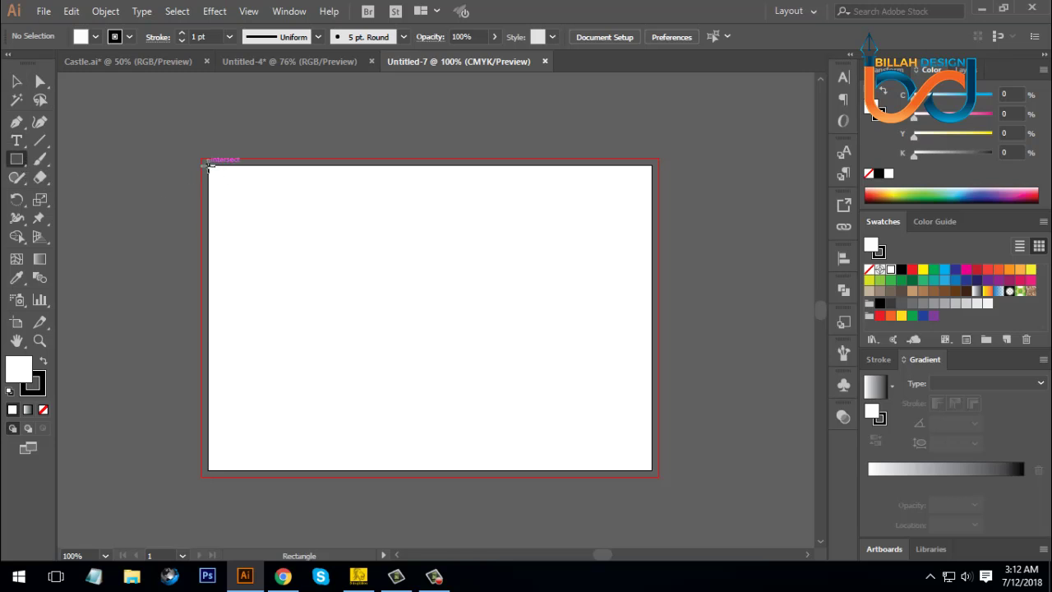
{"action": "left_click_drag", "start_coordinate": [218, 172], "coordinate": [654, 470]}
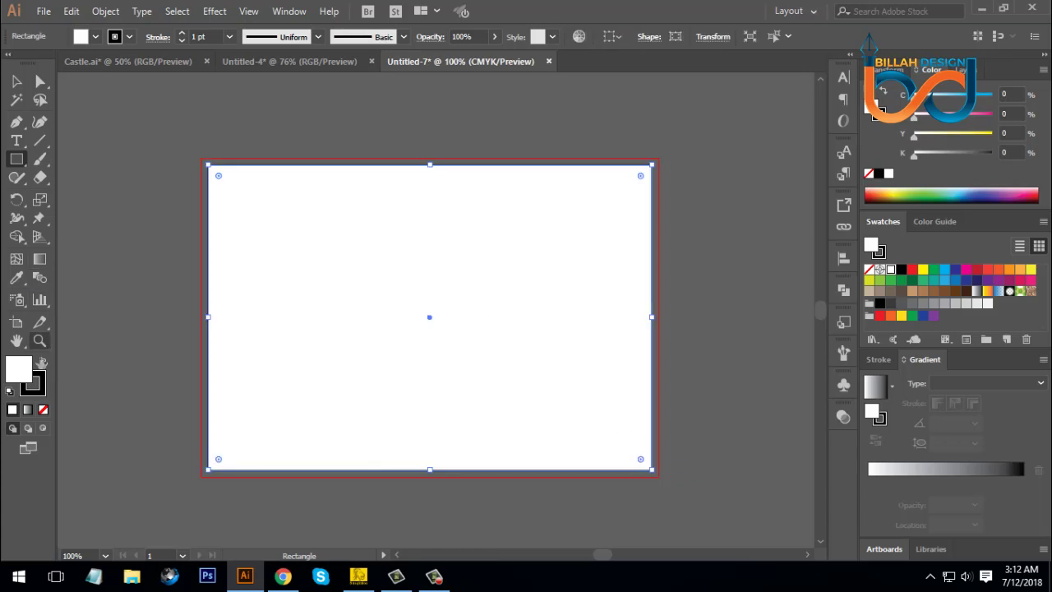
{"action": "left_click", "coordinate": [44, 410]}
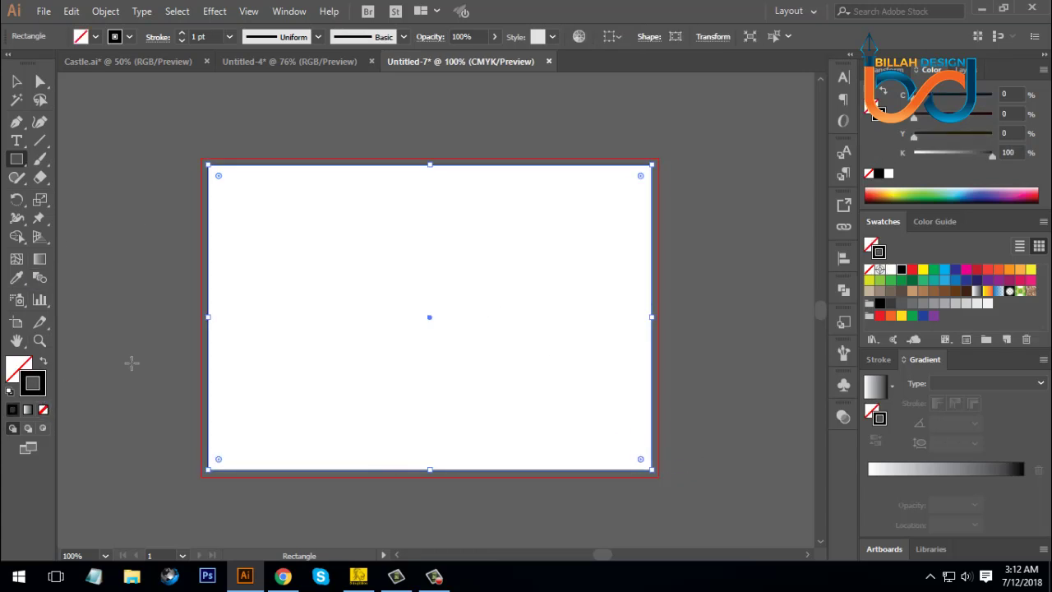
{"action": "key", "text": "v"}
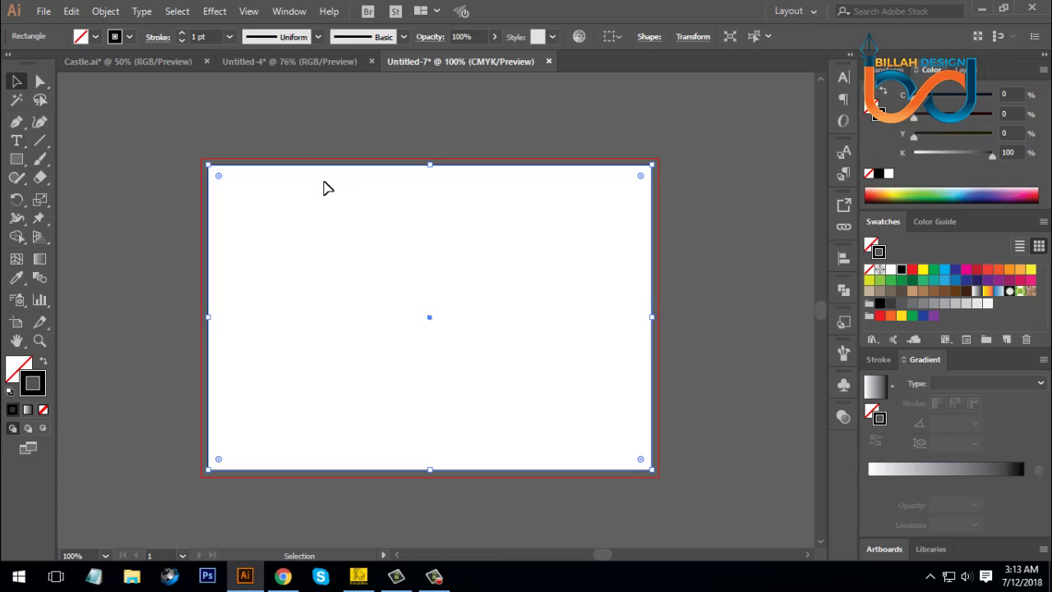
Step: Offset the rectangle's path inward by -0.125 in with miter joins
{"action": "left_click", "coordinate": [105, 11]}
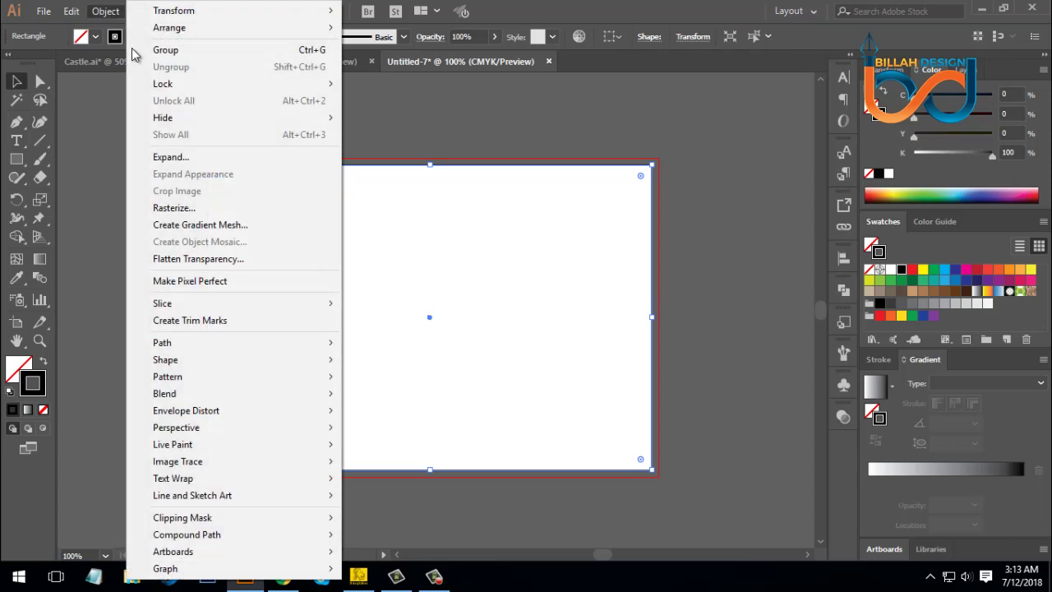
{"action": "mouse_move", "coordinate": [206, 351]}
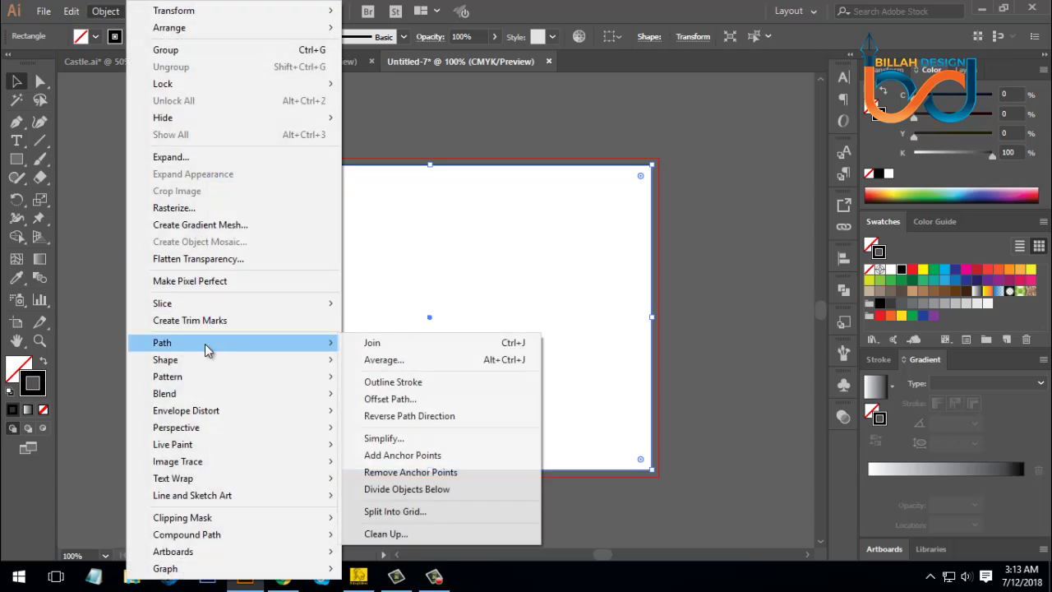
{"action": "left_click", "coordinate": [384, 400]}
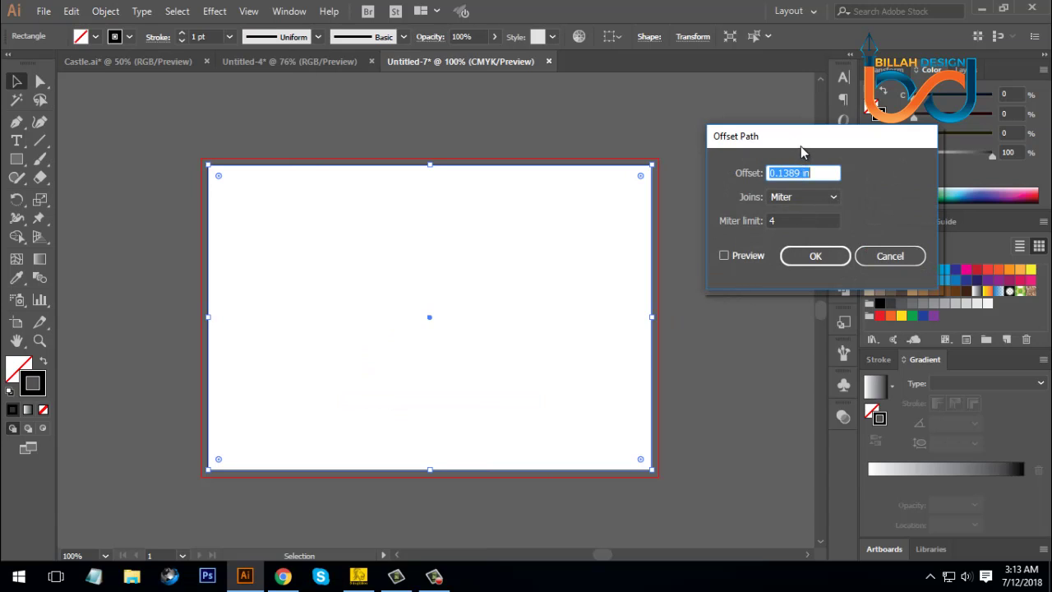
{"action": "left_click_drag", "start_coordinate": [803, 153], "coordinate": [813, 163]}
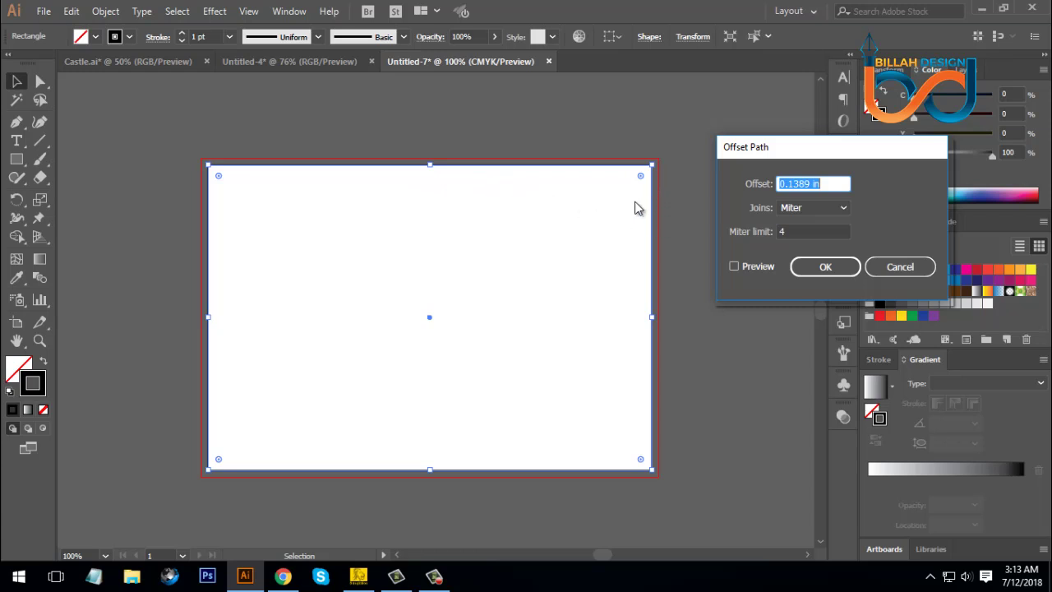
{"action": "left_click_drag", "start_coordinate": [831, 182], "coordinate": [729, 182]}
{"action": "type", "text": "-0.125"}
{"action": "left_click", "coordinate": [735, 266]}
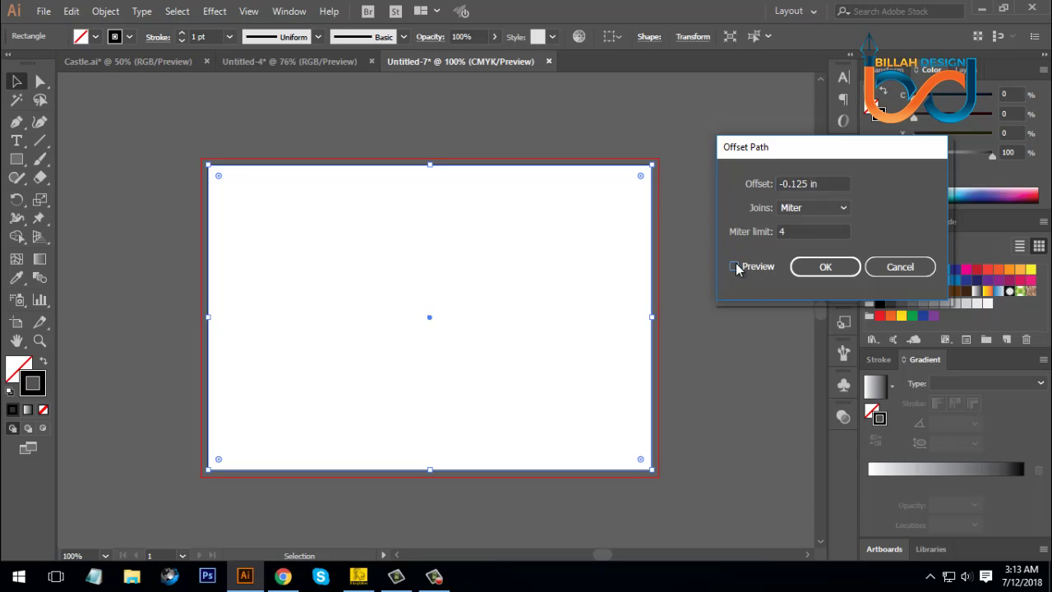
{"action": "left_click", "coordinate": [839, 267]}
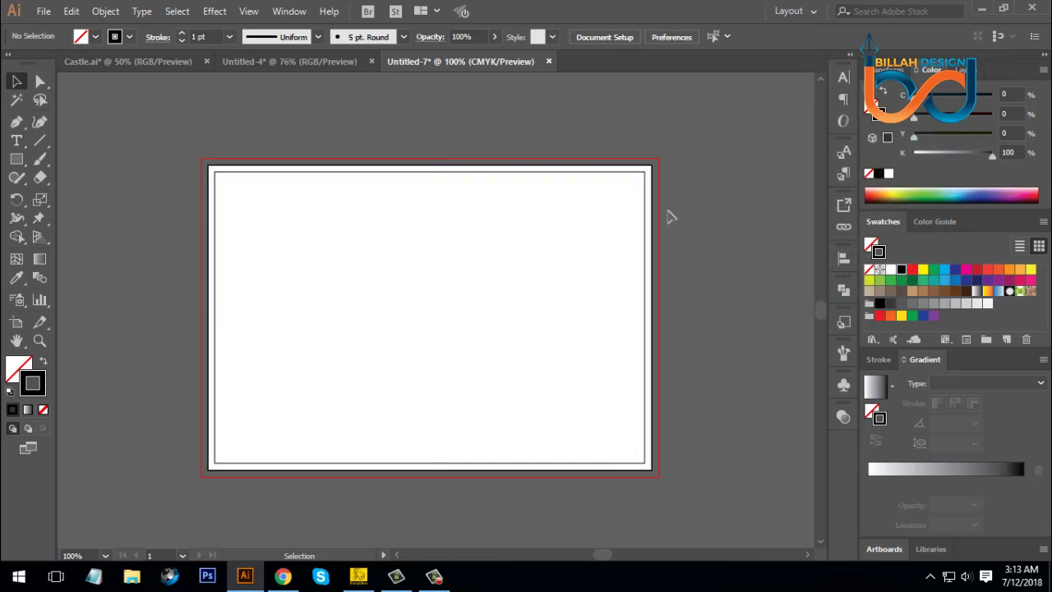
Step: Pull the original artboard-sized rectangle away from the inset one and delete it
{"action": "left_click", "coordinate": [649, 173]}
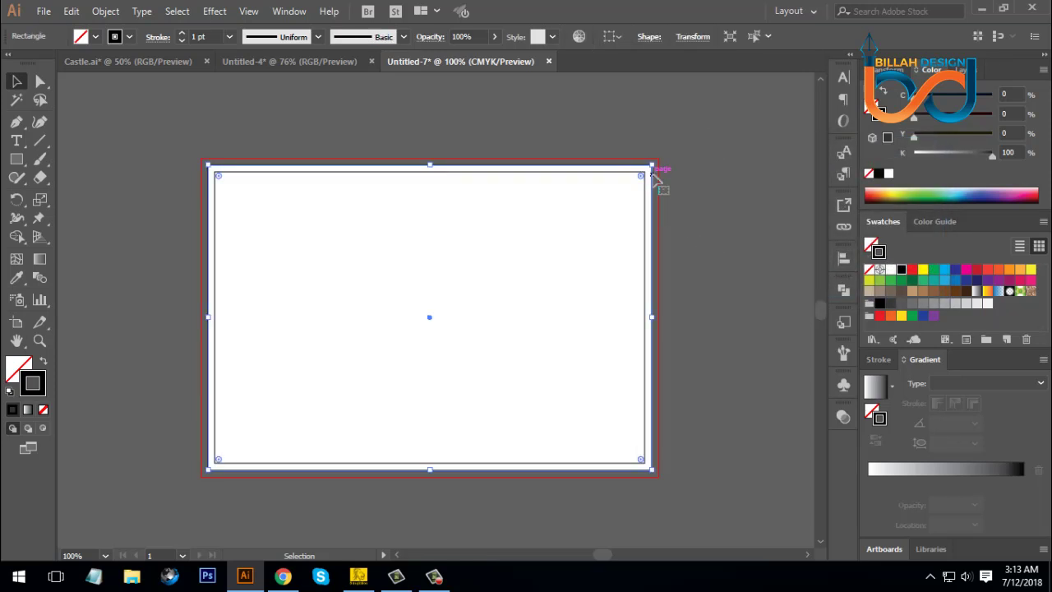
{"action": "left_click_drag", "start_coordinate": [649, 174], "coordinate": [724, 217]}
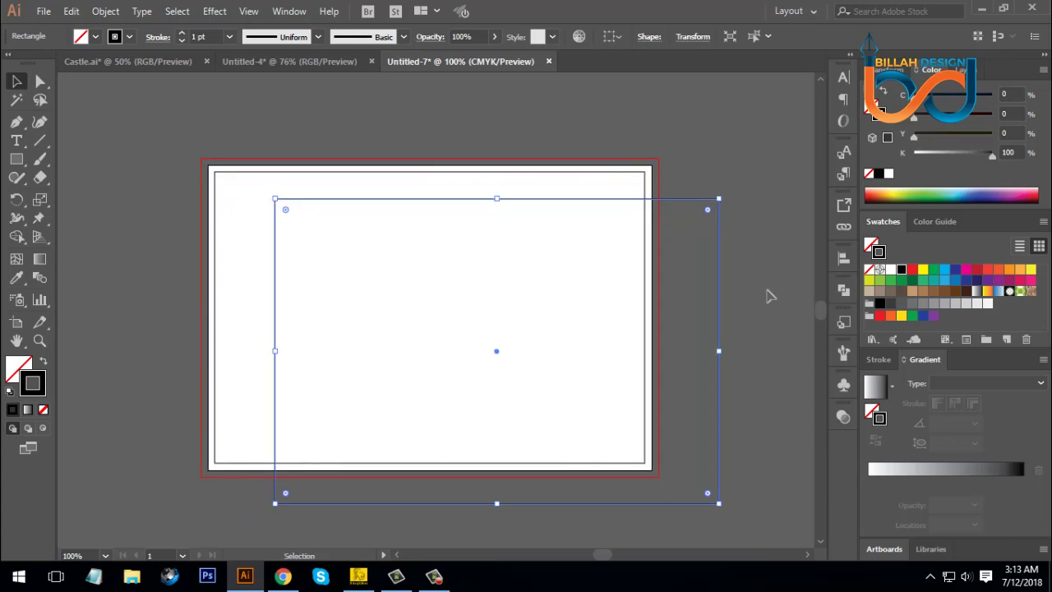
{"action": "left_click", "coordinate": [743, 340]}
{"action": "key", "text": "ctrl+0"}
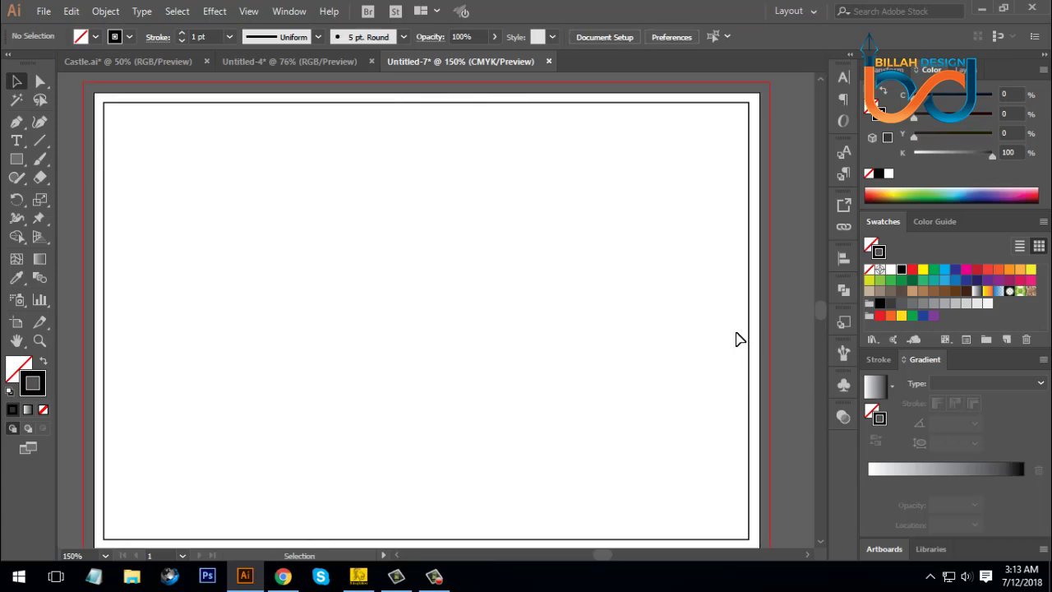
{"action": "left_click_drag", "start_coordinate": [660, 223], "coordinate": [679, 228]}
{"action": "key", "text": "ctrl+1"}
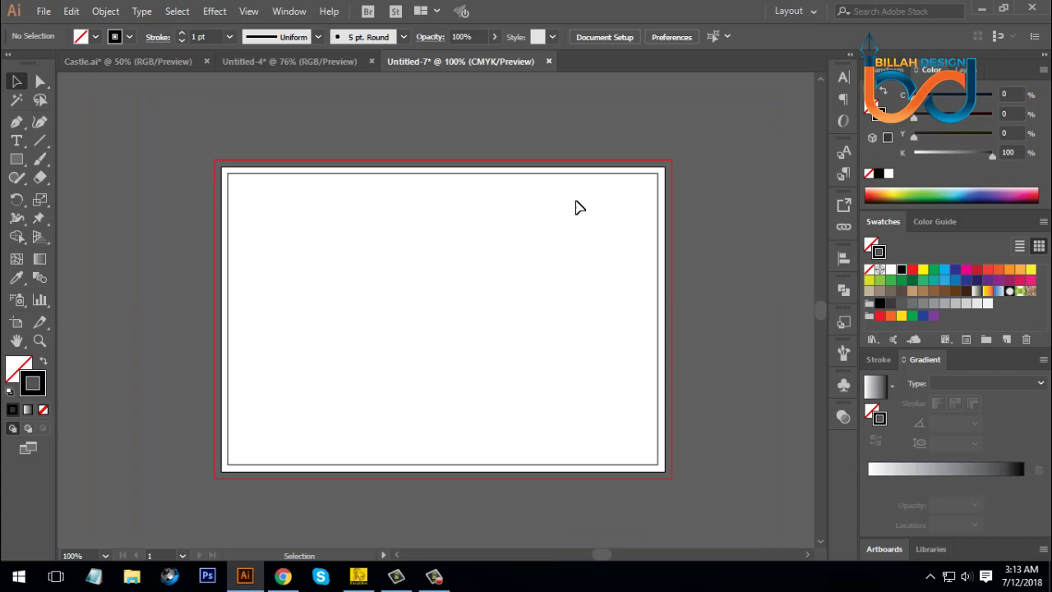
Step: Convert the remaining inset rectangle into guides marking the artboard's safe margin
{"action": "left_click", "coordinate": [567, 174]}
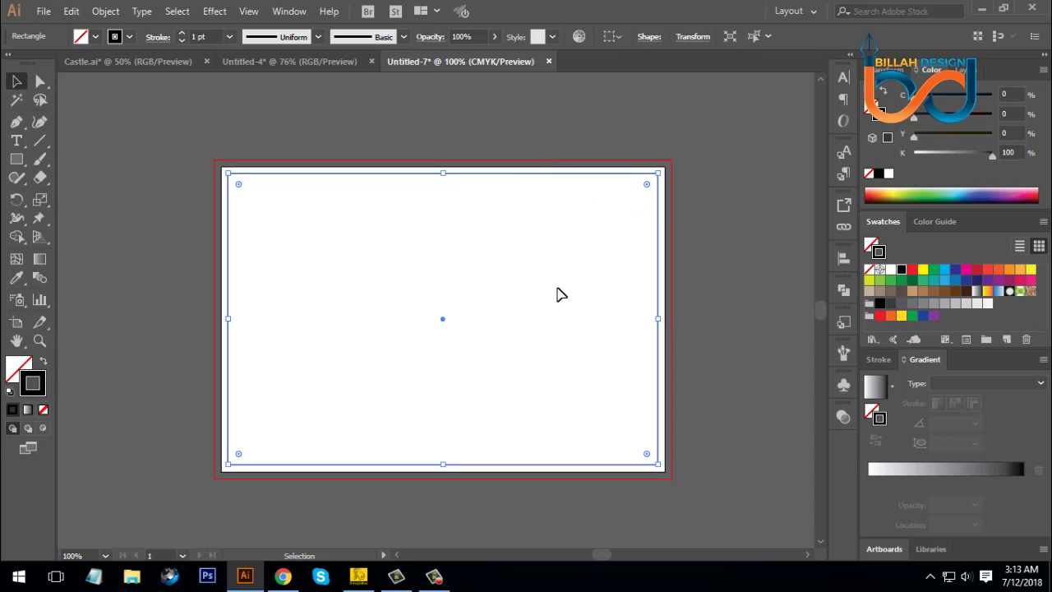
{"action": "right_click", "coordinate": [517, 207]}
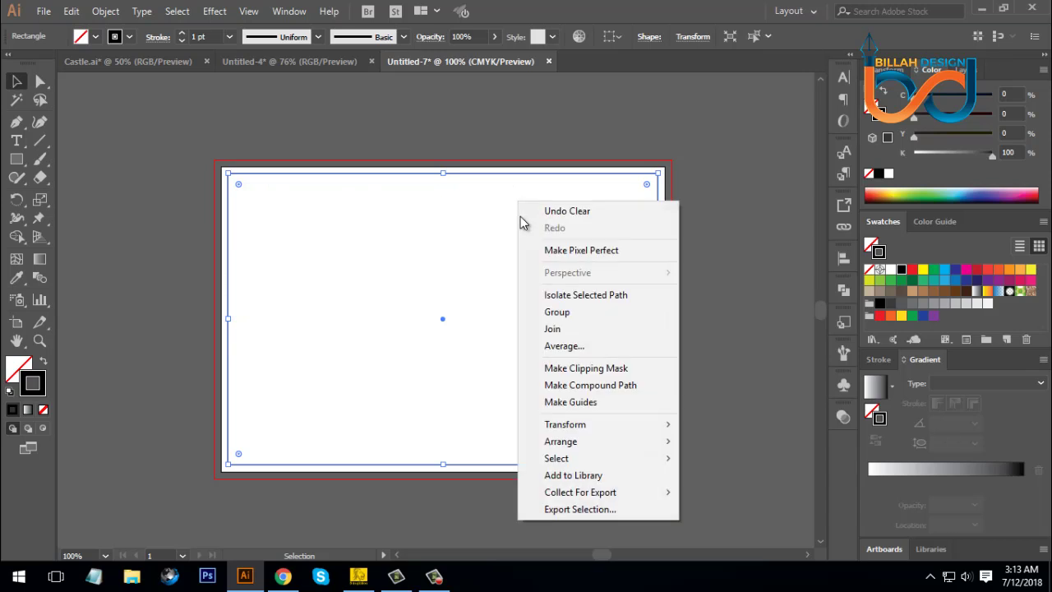
{"action": "left_click", "coordinate": [571, 401]}
{"action": "left_click", "coordinate": [728, 329]}
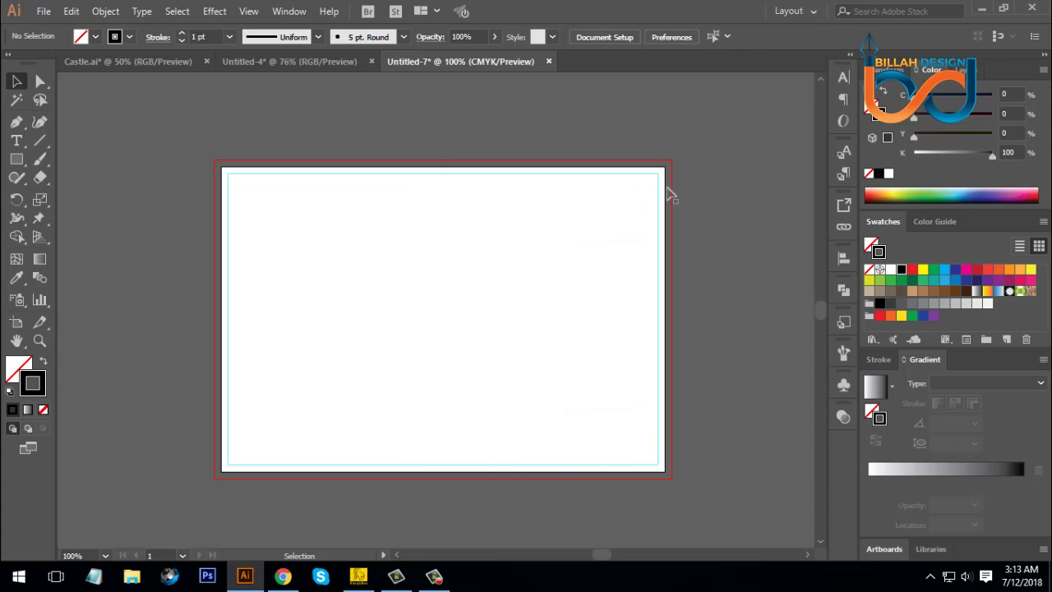
{"action": "left_click_drag", "start_coordinate": [486, 277], "coordinate": [490, 291]}
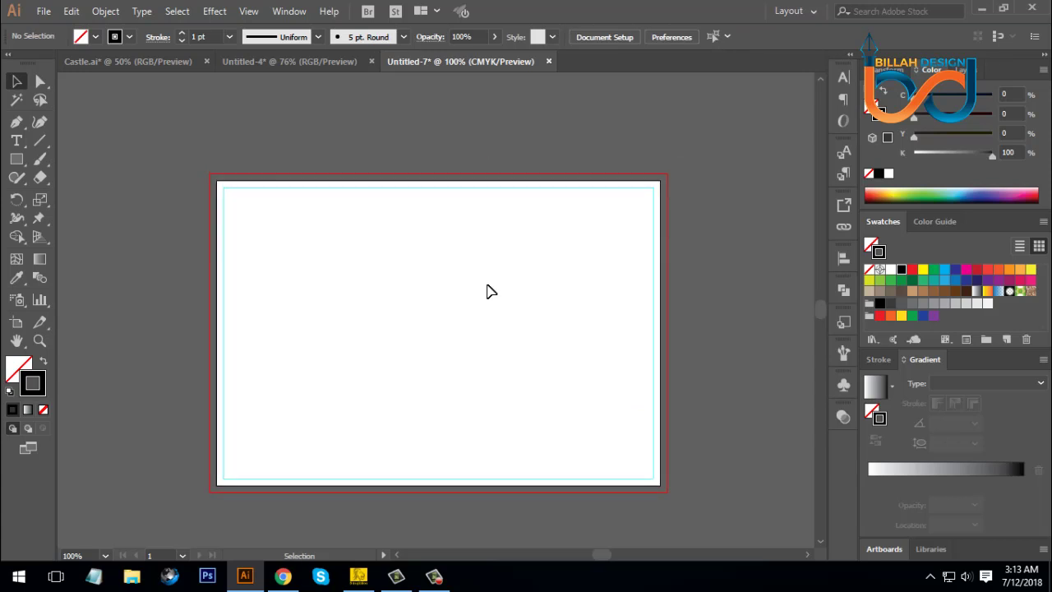
{"action": "key", "text": "ctrl+equal"}
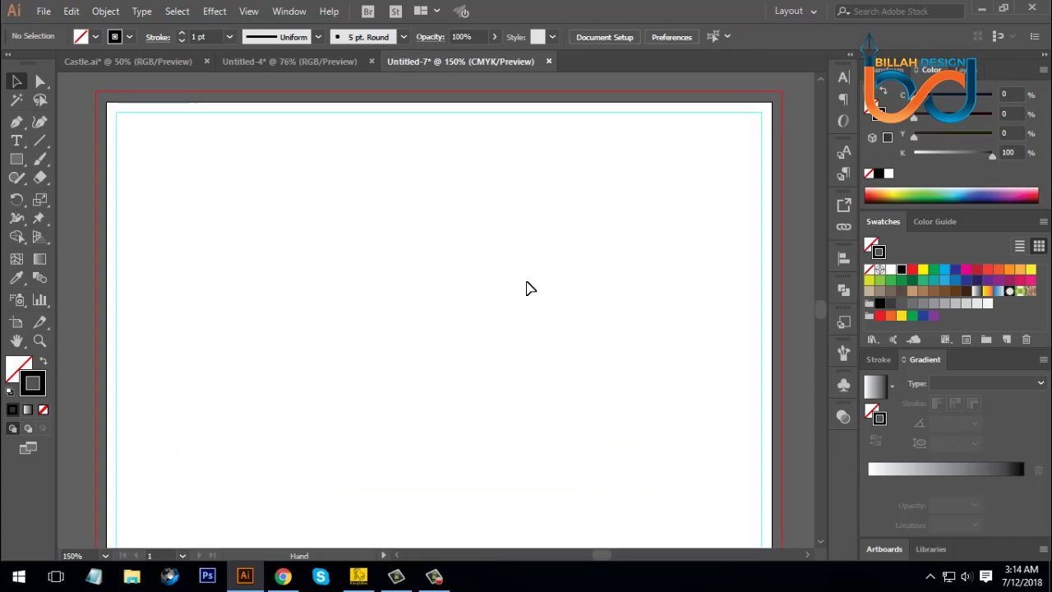
Step: Lower the top edge of the margin guide, reducing the guide to about 7.75 x 4.65 in
{"action": "key", "text": "ctrl+minus"}
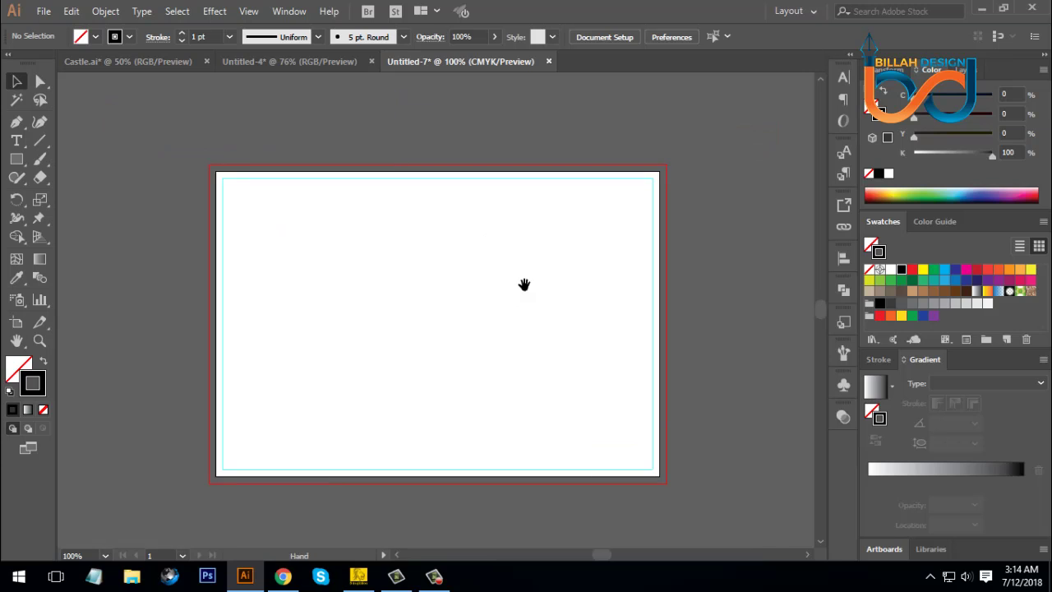
{"action": "left_click_drag", "start_coordinate": [502, 290], "coordinate": [505, 287]}
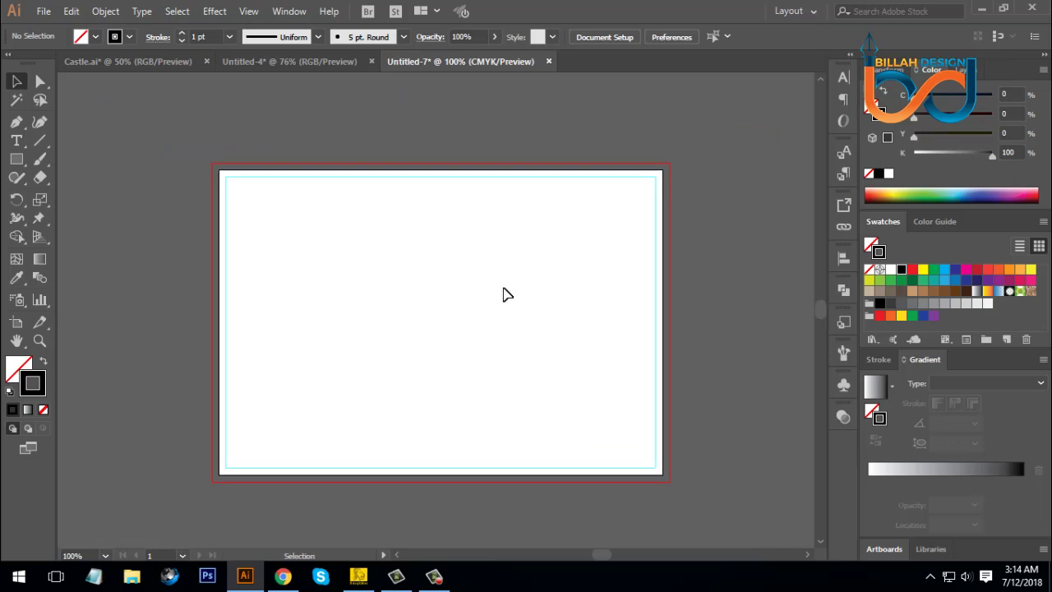
{"action": "left_click", "coordinate": [431, 178]}
{"action": "left_click_drag", "start_coordinate": [441, 176], "coordinate": [442, 212]}
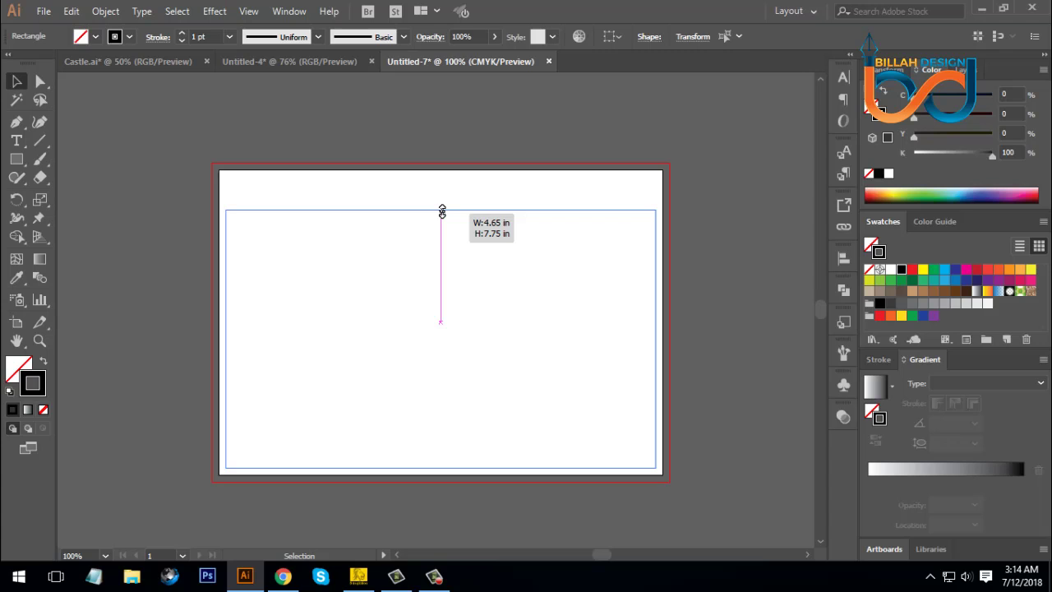
{"action": "left_click_drag", "start_coordinate": [442, 211], "coordinate": [442, 209]}
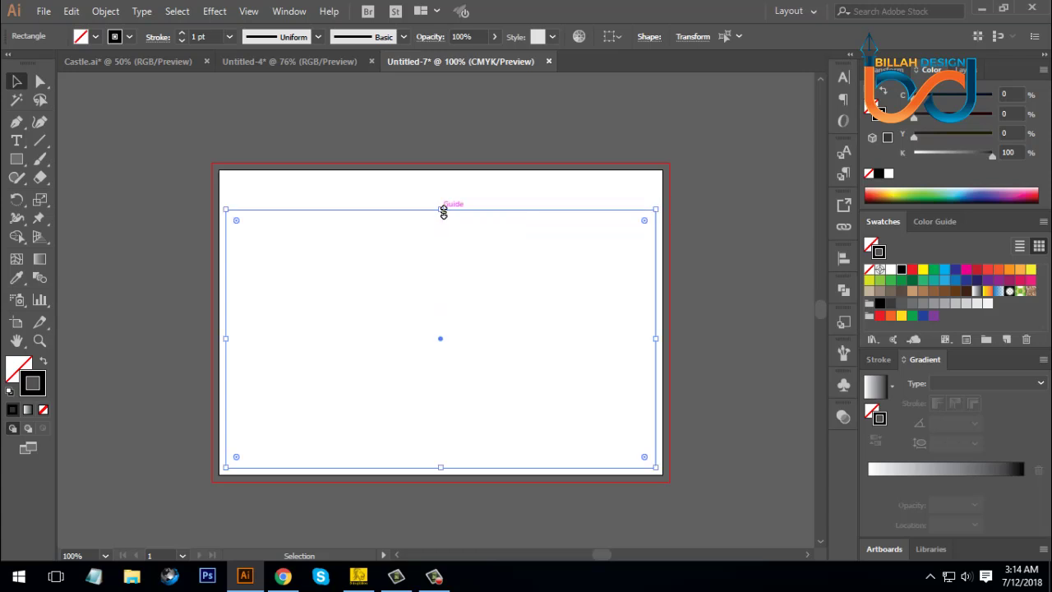
{"action": "left_click", "coordinate": [543, 293]}
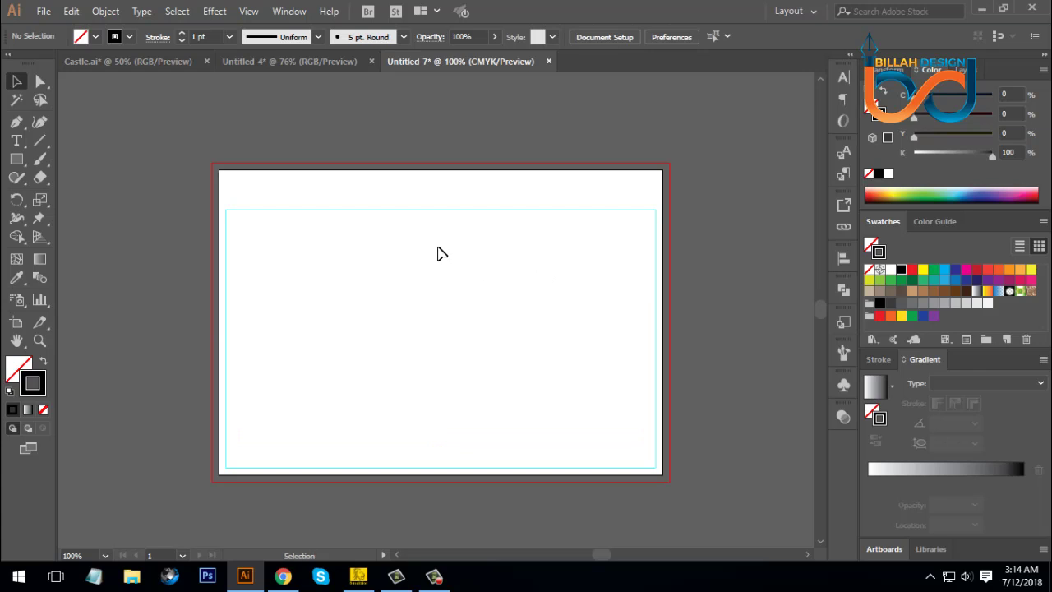
{"action": "left_click_drag", "start_coordinate": [438, 247], "coordinate": [466, 202]}
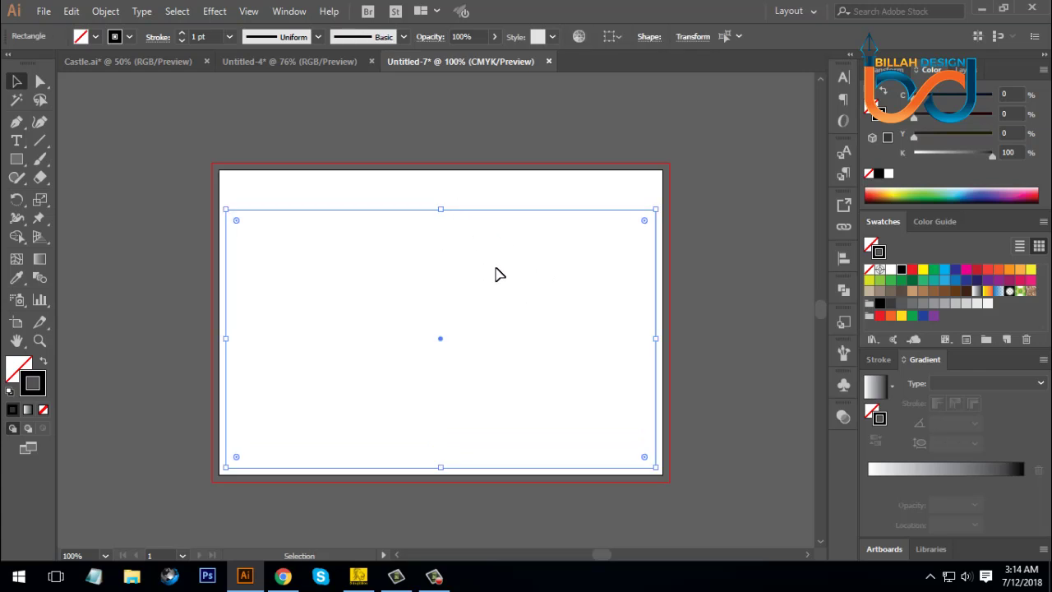
{"action": "key", "text": "a"}
{"action": "key", "text": "ctrl+shift+a"}
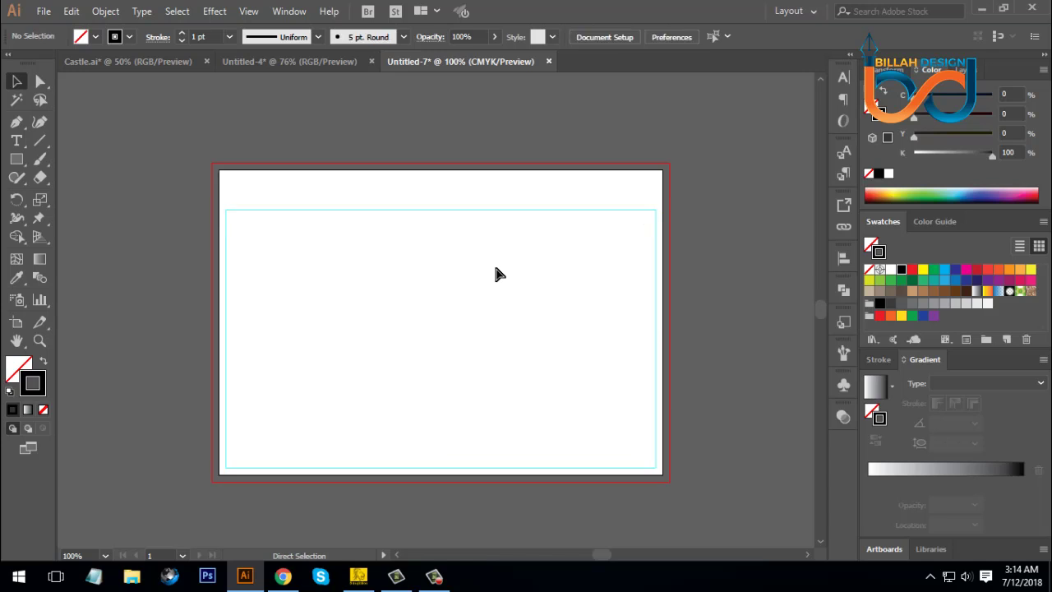
Step: Show the Tabs panel and place its ruler just above the margin guide
{"action": "key", "text": "space"}
{"action": "left_click_drag", "start_coordinate": [502, 308], "coordinate": [526, 292]}
{"action": "key", "text": "space"}
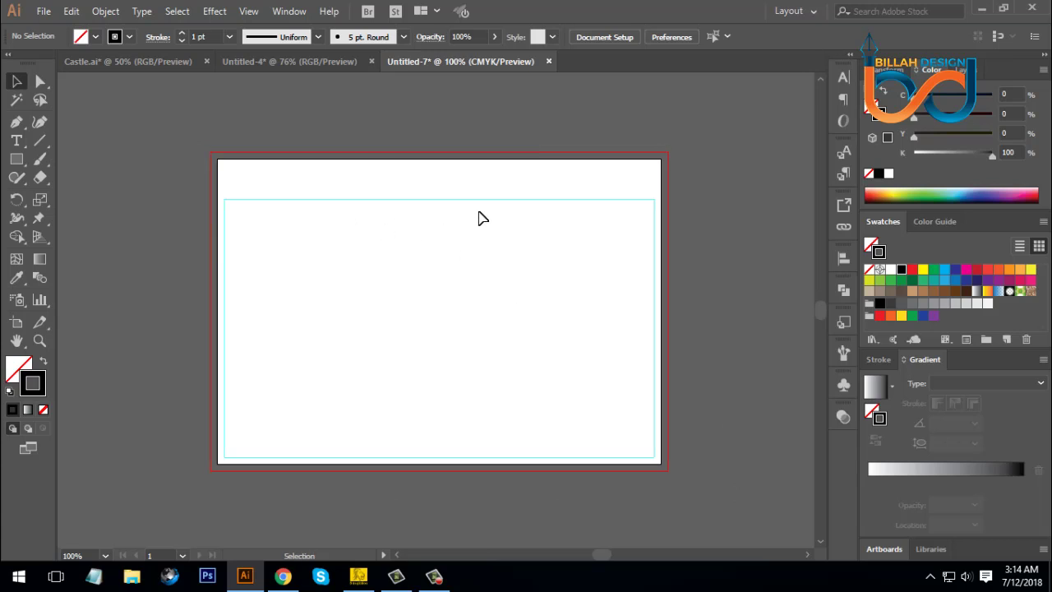
{"action": "key", "text": "space"}
{"action": "left_click_drag", "start_coordinate": [507, 282], "coordinate": [526, 291]}
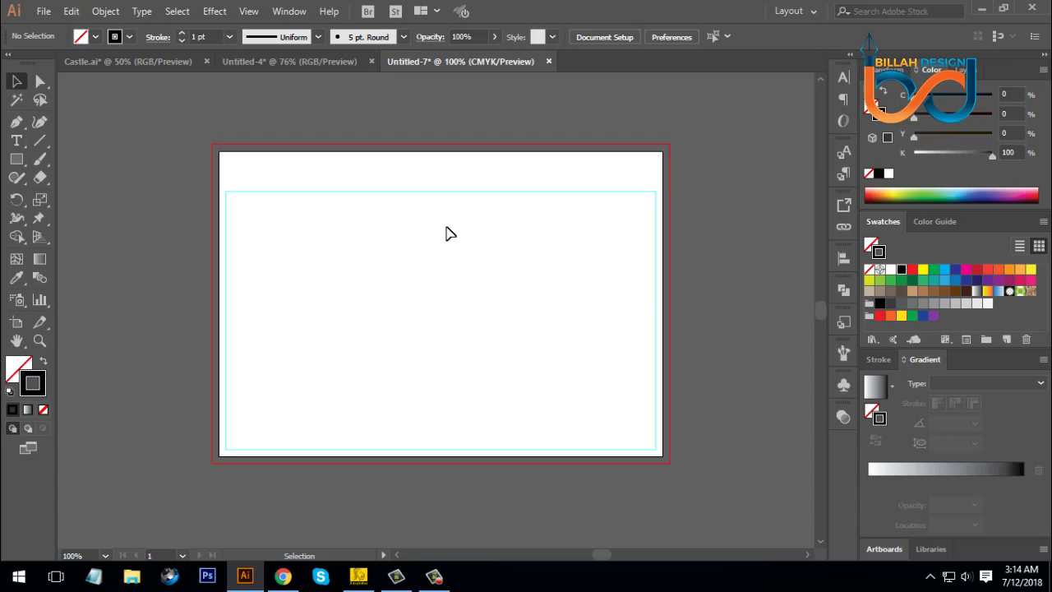
{"action": "left_click", "coordinate": [295, 12]}
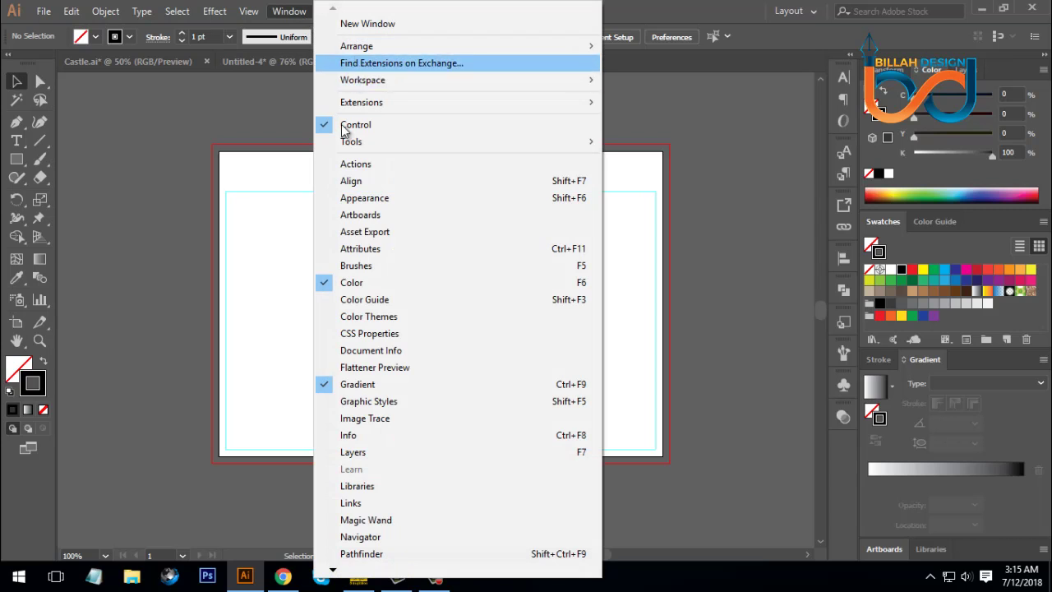
{"action": "mouse_move", "coordinate": [333, 569]}
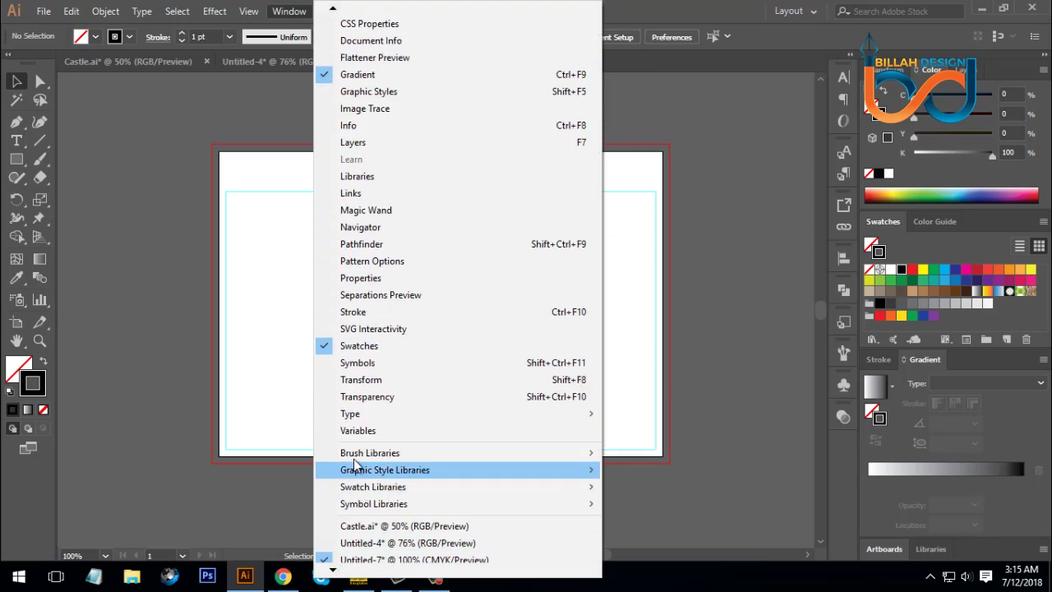
{"action": "mouse_move", "coordinate": [399, 418]}
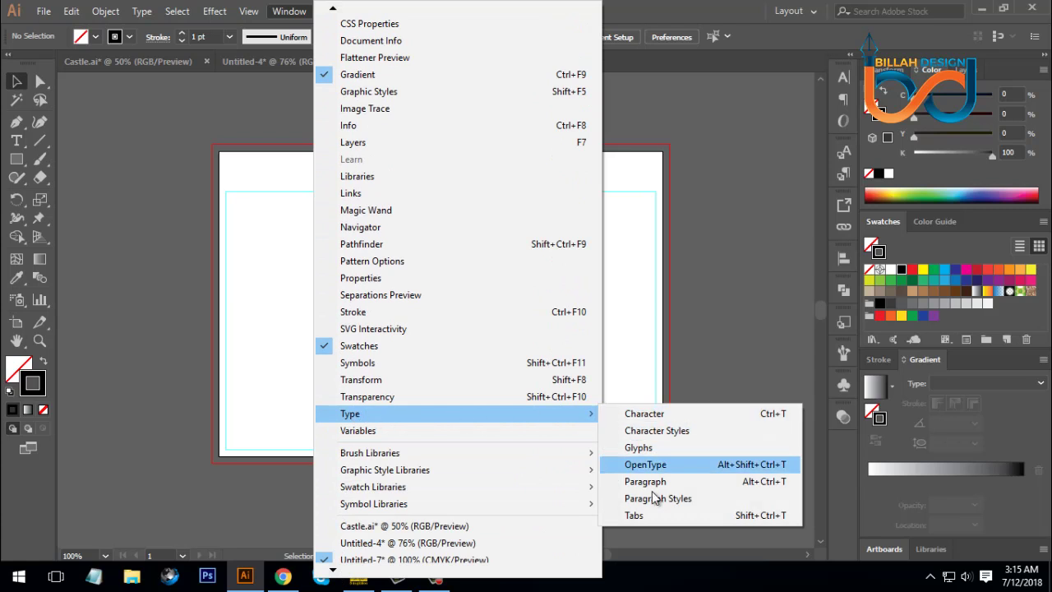
{"action": "left_click", "coordinate": [641, 517]}
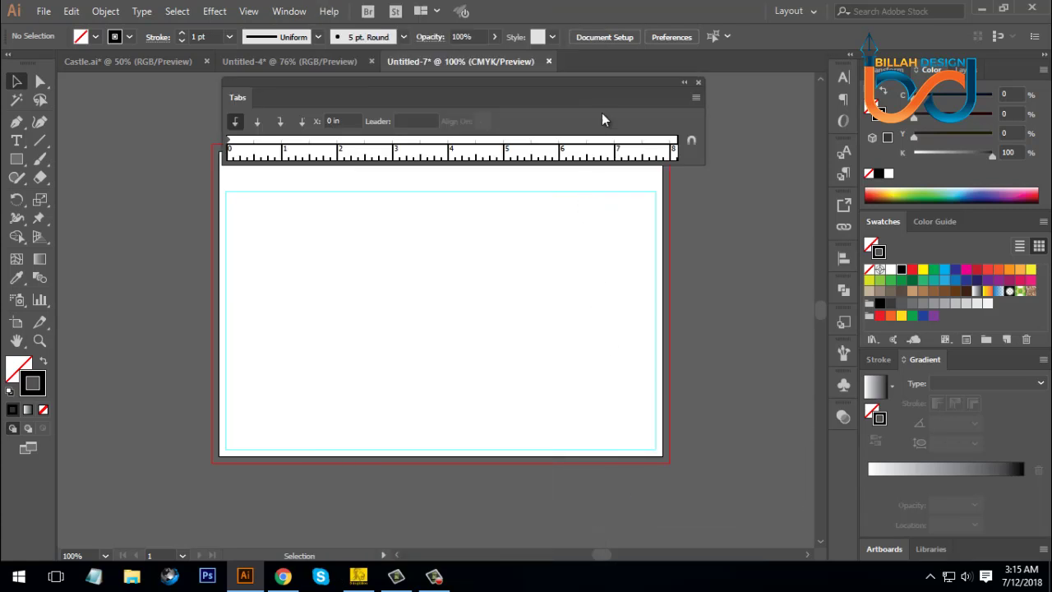
{"action": "left_click_drag", "start_coordinate": [604, 95], "coordinate": [602, 106]}
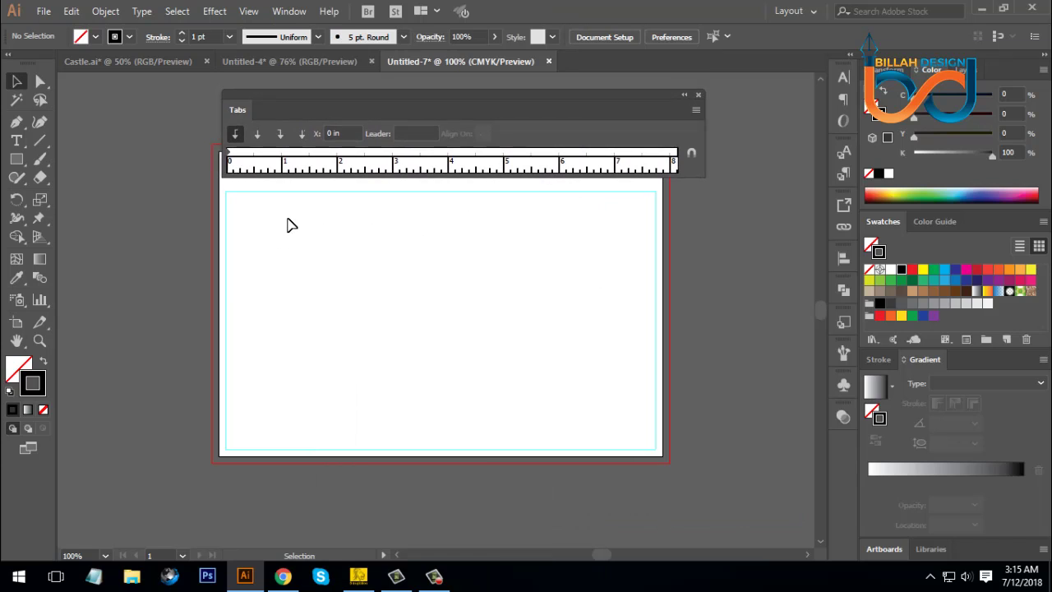
Step: Start a point text object near the margin guide's upper-left corner and clear its placeholder text
{"action": "left_click", "coordinate": [19, 143]}
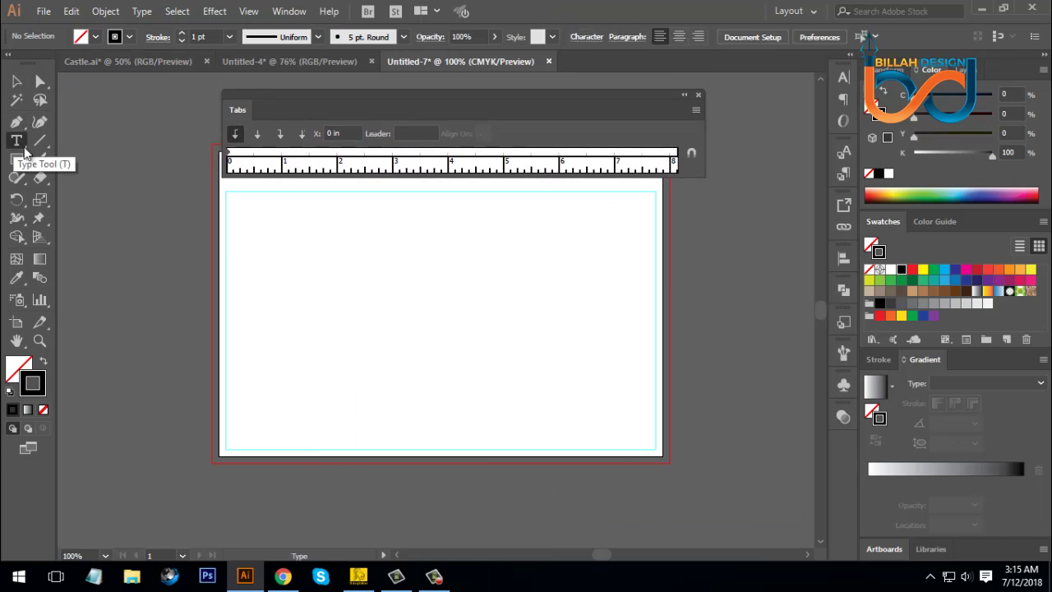
{"action": "left_click", "coordinate": [255, 224]}
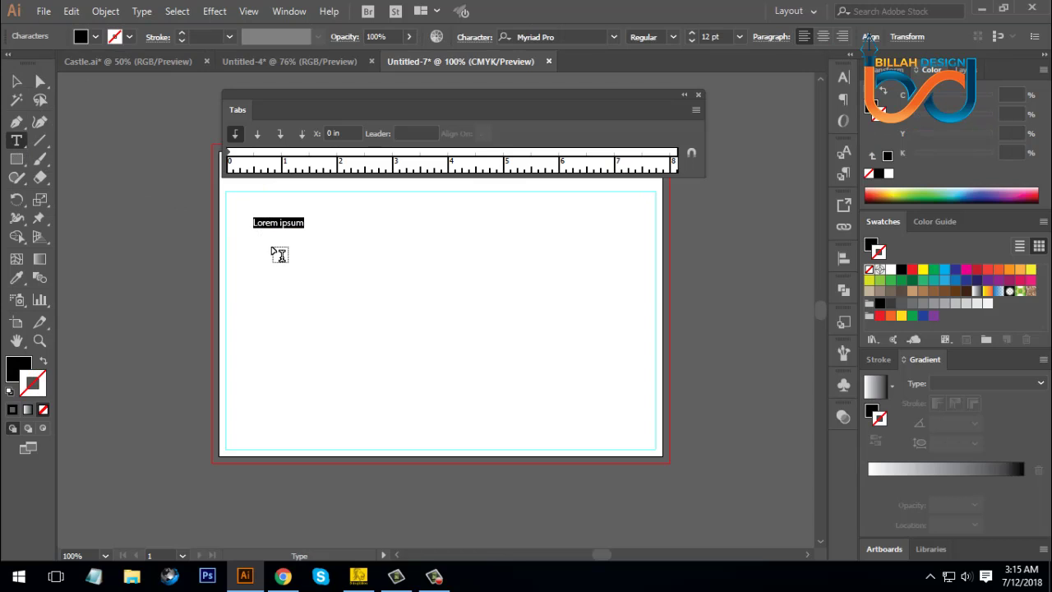
{"action": "key", "text": "BackSpace"}
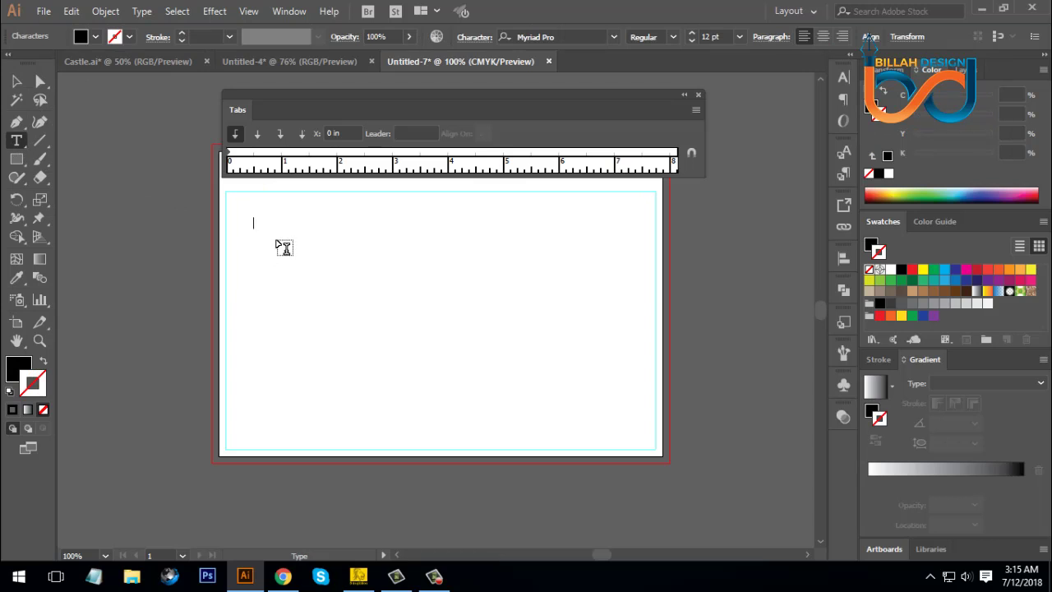
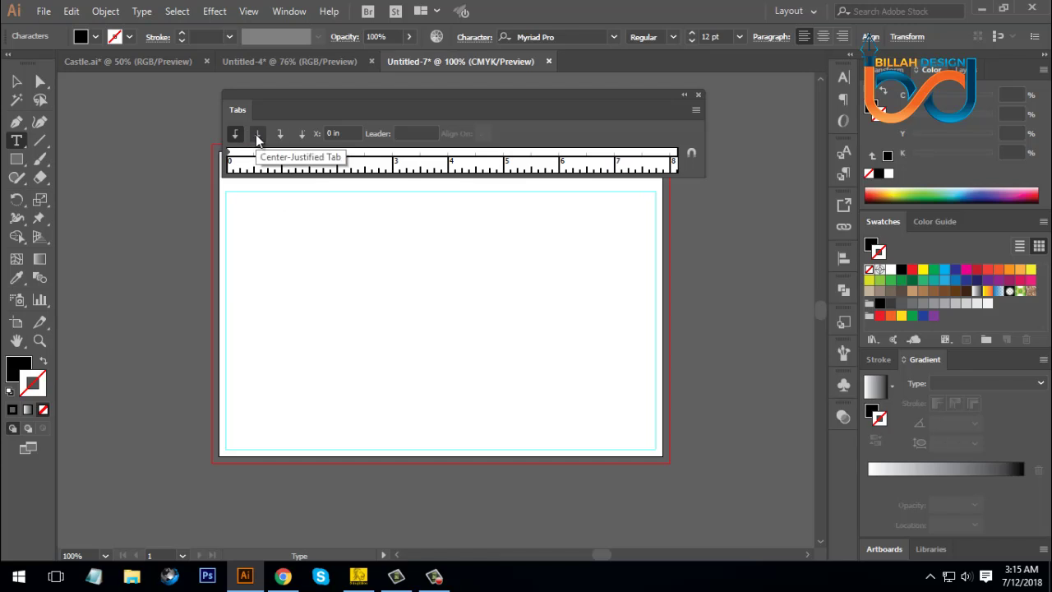
Step: Add a center-justified tab stop at 1 in and repeat it along the whole tab ruler
{"action": "left_click", "coordinate": [258, 136]}
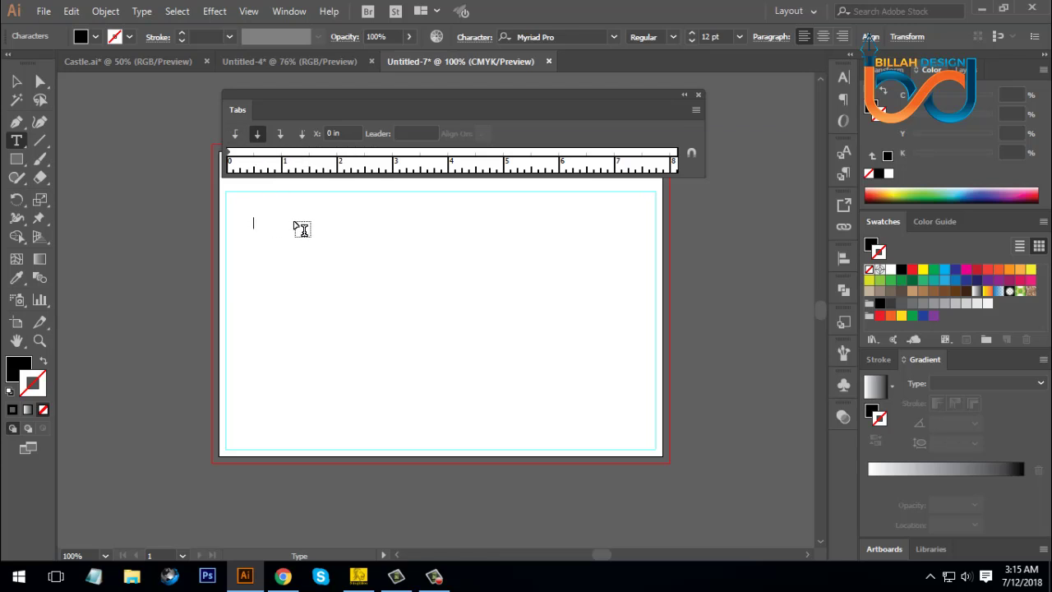
{"action": "left_click", "coordinate": [253, 155]}
{"action": "left_click_drag", "start_coordinate": [254, 155], "coordinate": [282, 156]}
{"action": "left_click", "coordinate": [282, 155]}
{"action": "left_click", "coordinate": [696, 110]}
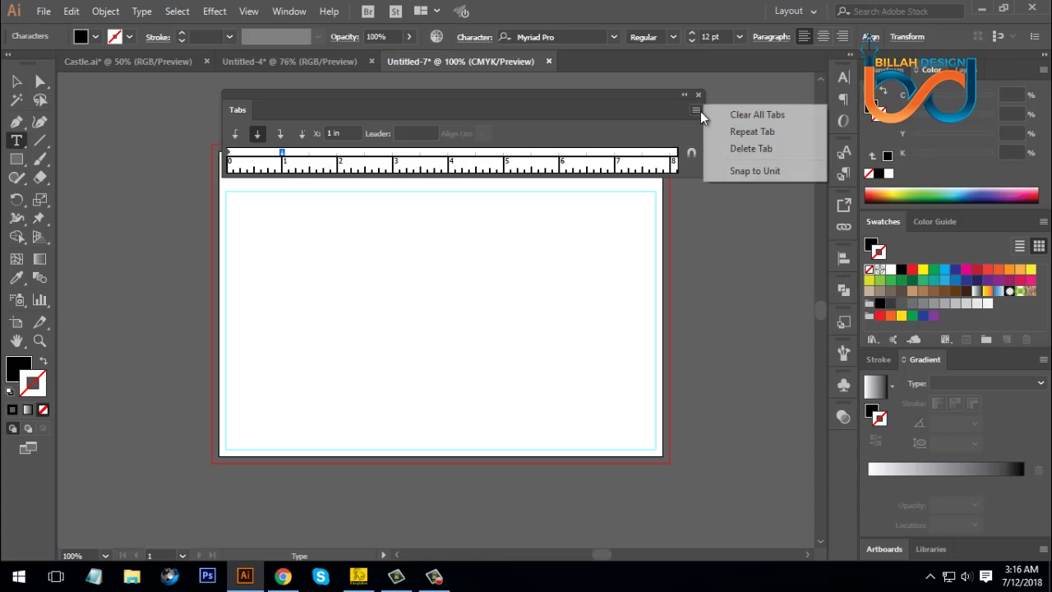
{"action": "left_click", "coordinate": [751, 134]}
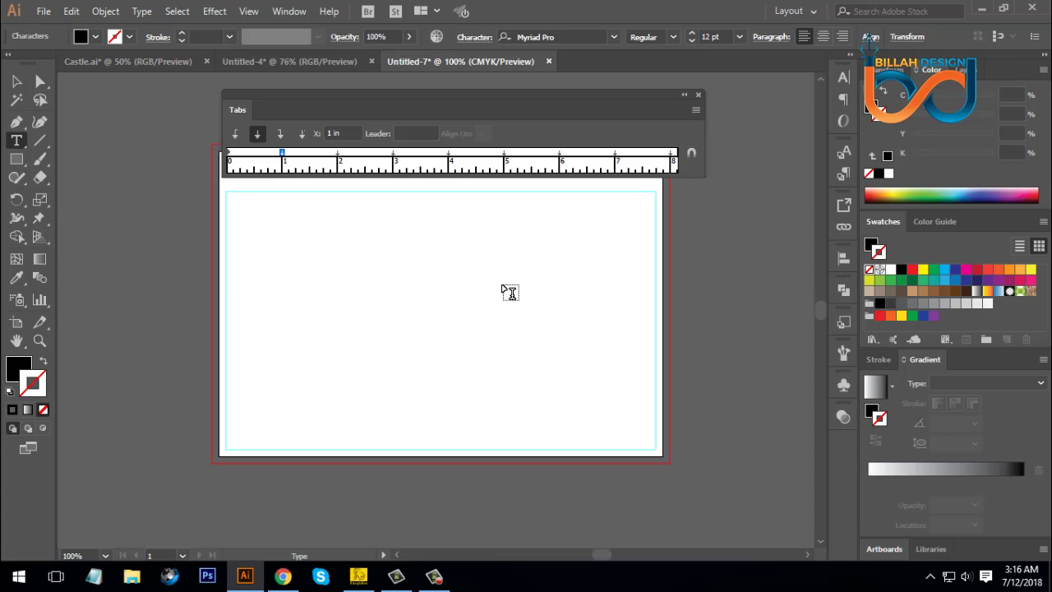
Step: Enter the tab-separated weekday header SAT, SUN, MON, TUE, WED, THU, FRI, one weekday per tab stop
{"action": "type", "text": "SAT"}
{"action": "key", "text": "Tab"}
{"action": "type", "text": "SUN\tMON\tTUE"}
{"action": "key", "text": "Tab"}
{"action": "type", "text": "WED"}
{"action": "key", "text": "Tab"}
{"action": "type", "text": "THU"}
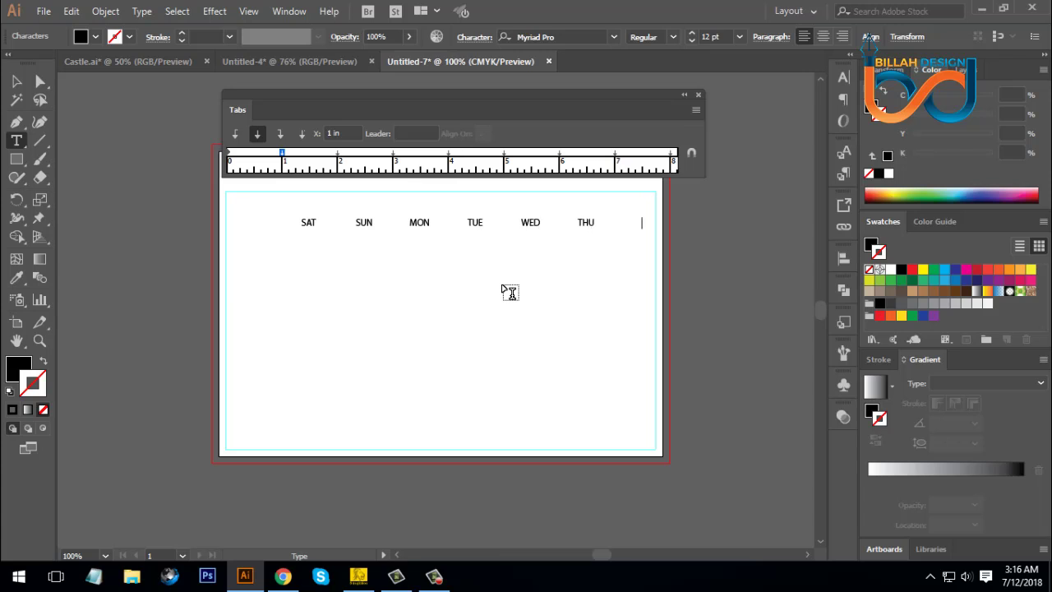
{"action": "key", "text": "Tab"}
{"action": "type", "text": "FR"}
{"action": "type", "text": "I"}
Step: Enter dates 1 to 14 below the weekday header in two tab-separated rows of seven, starting under SAT
{"action": "type", "text": "1"}
{"action": "type", "text": "2"}
{"action": "type", "text": "3"}
{"action": "type", "text": "5"}
{"action": "type", "text": "6"}
{"action": "type", "text": "7"}
{"action": "key", "text": "Tab"}
{"action": "type", "text": "8\t9\t10\t11\t12\t13\t14"}
Step: Continue the calendar with dates 15 to 31 in tab-separated rows of seven, starting each row under SAT
{"action": "key", "text": "Tab"}
{"action": "type", "text": "15"}
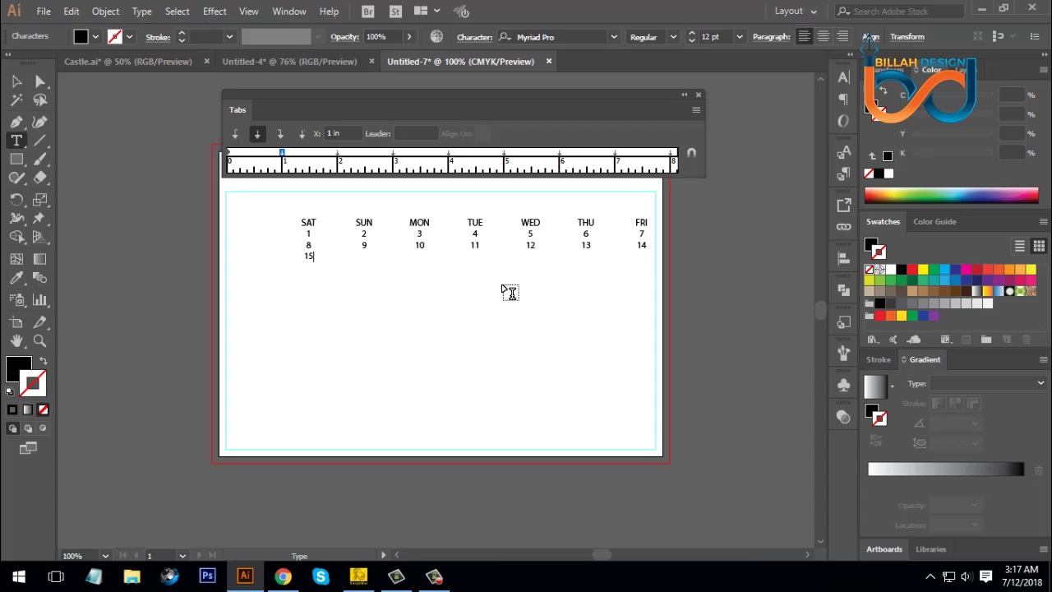
{"action": "type", "text": "\t16\t17\t18\t19\t20\t21 \t"}
{"action": "type", "text": "22\t23\t24\t25\t26\t27\t28"}
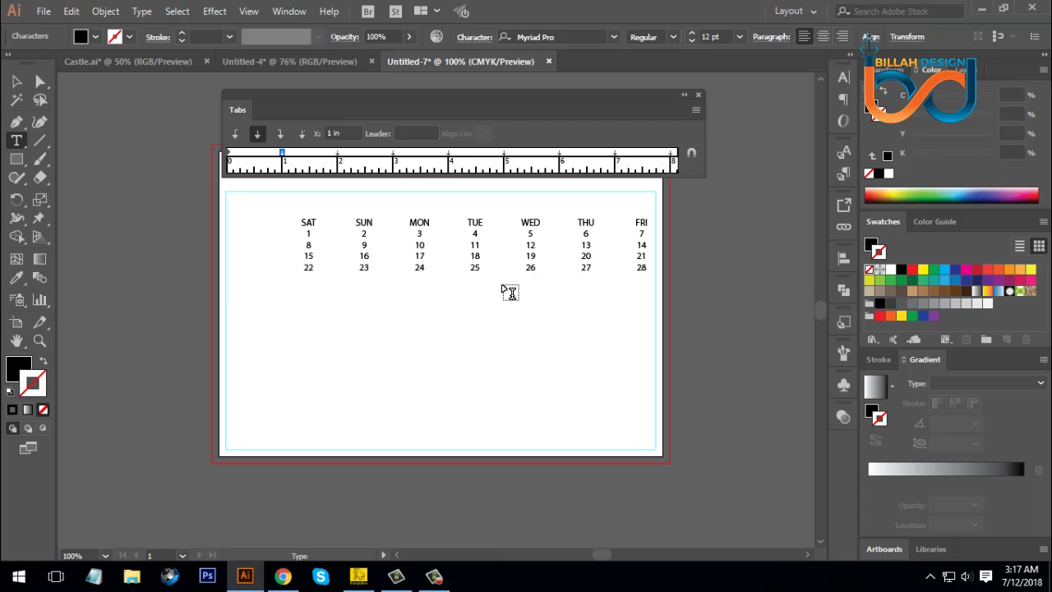
{"action": "type", "text": "29\t30\t31"}
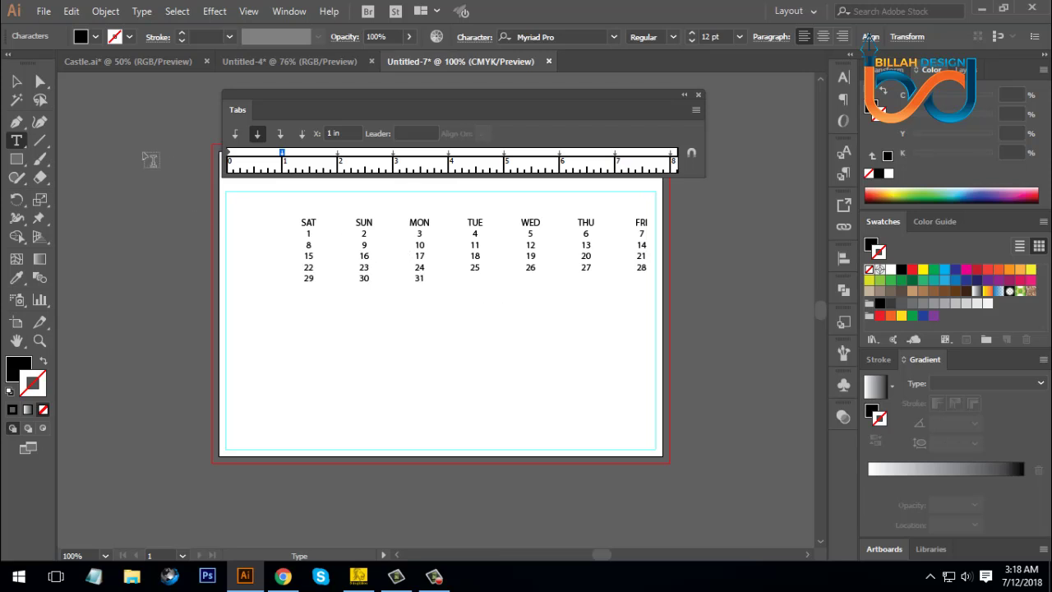
Step: Move the calendar text down and slightly left within the margin guide, then deselect it
{"action": "left_click", "coordinate": [17, 82]}
{"action": "left_click", "coordinate": [434, 355]}
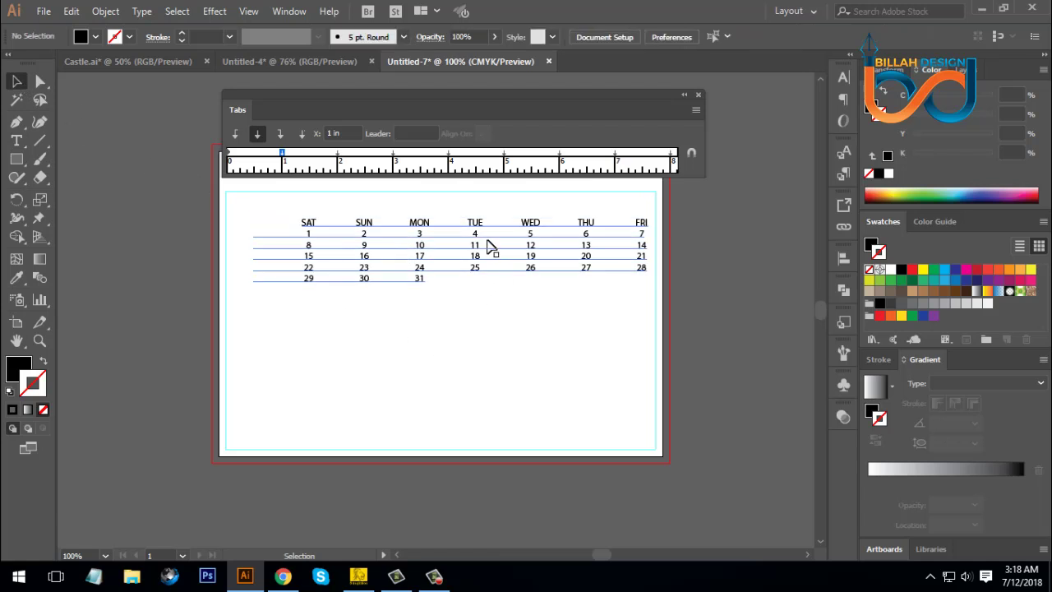
{"action": "left_click_drag", "start_coordinate": [476, 233], "coordinate": [480, 295]}
{"action": "left_click", "coordinate": [511, 345]}
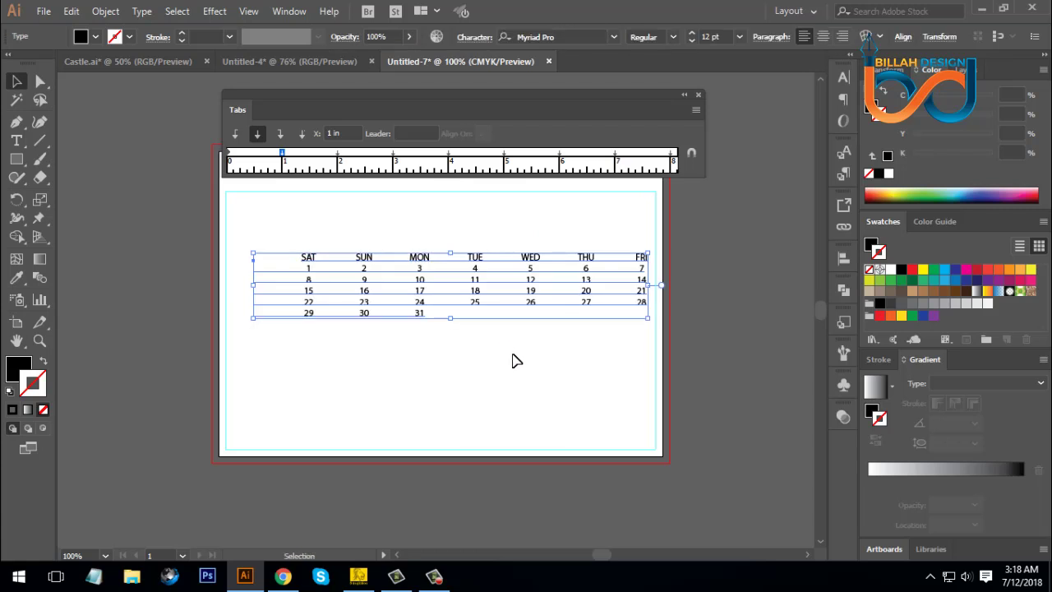
{"action": "left_click", "coordinate": [515, 360]}
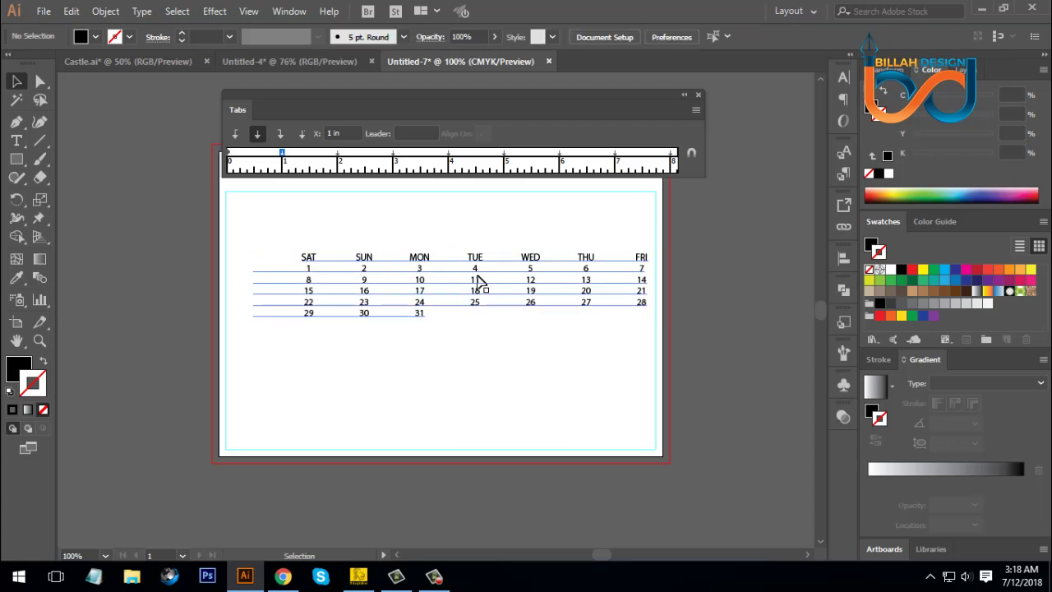
{"action": "mouse_move", "coordinate": [474, 272]}
{"action": "left_mouse_down"}
{"action": "mouse_move", "coordinate": [461, 262]}
{"action": "mouse_move", "coordinate": [465, 280]}
{"action": "left_mouse_up"}
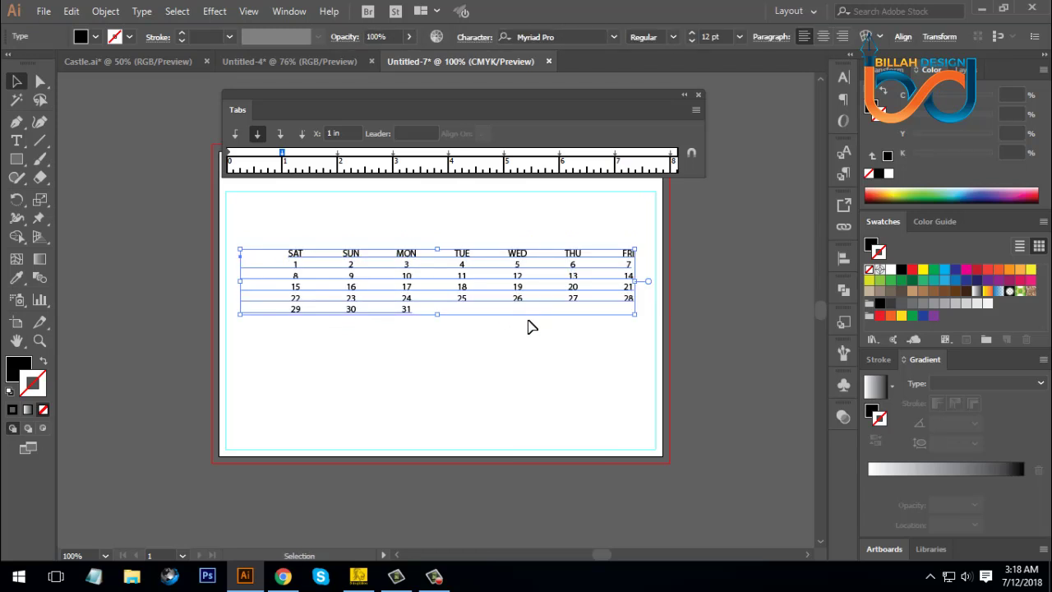
{"action": "left_click", "coordinate": [549, 327]}
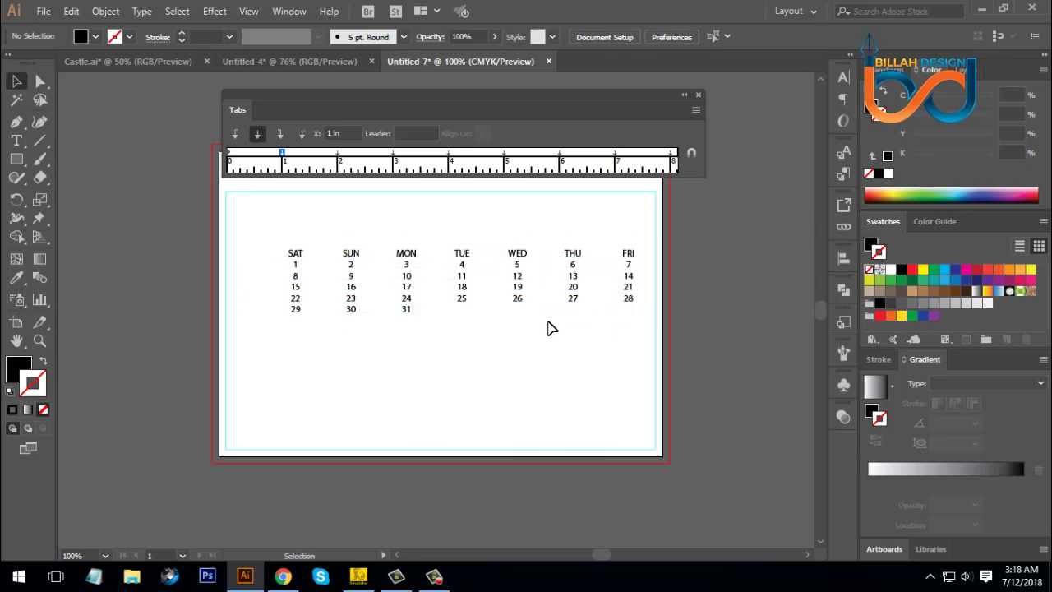
Step: Check July 2018 in the system calendar and shift the first date row to start under SUN, breaking the line before 7
{"action": "left_click", "coordinate": [1025, 573]}
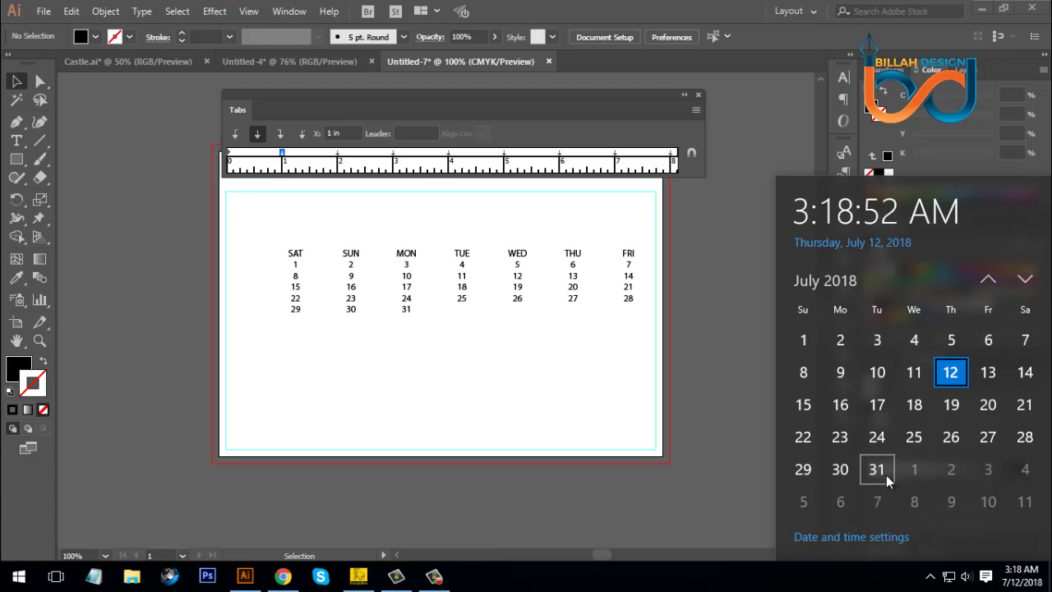
{"action": "left_click", "coordinate": [297, 290]}
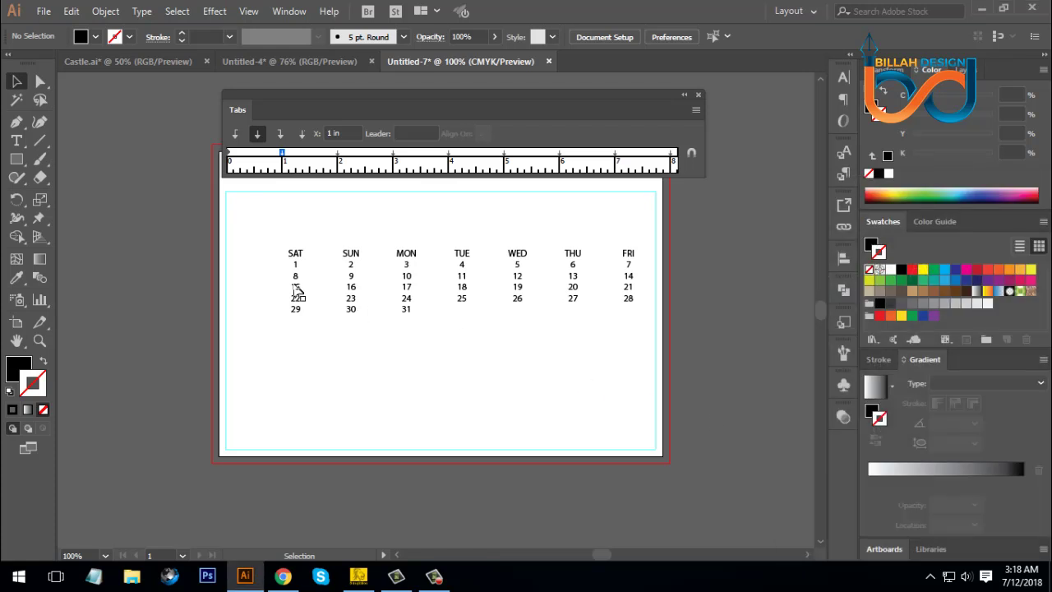
{"action": "left_click", "coordinate": [17, 141]}
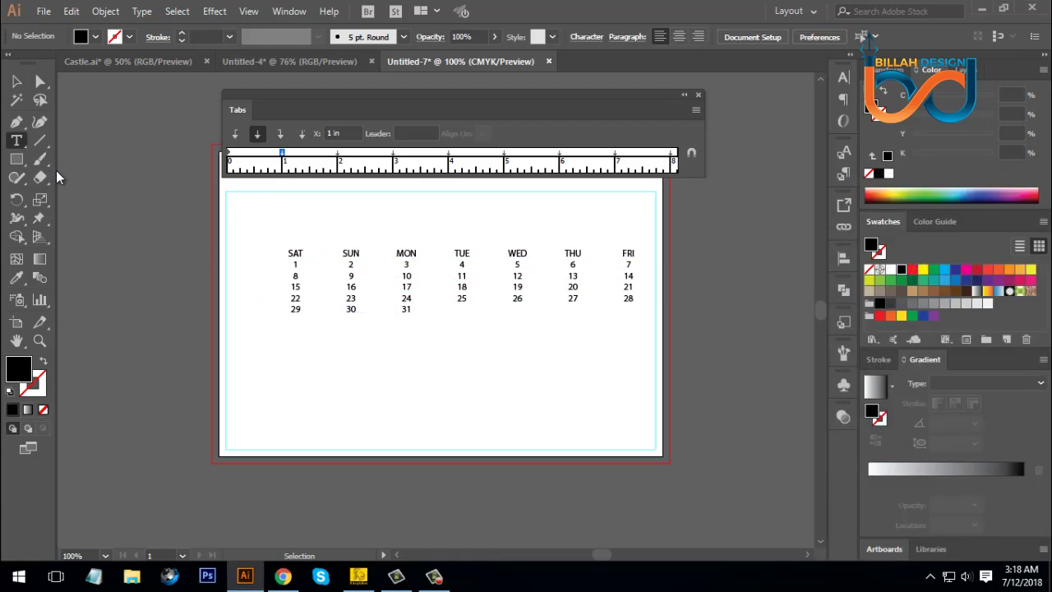
{"action": "left_click", "coordinate": [294, 265]}
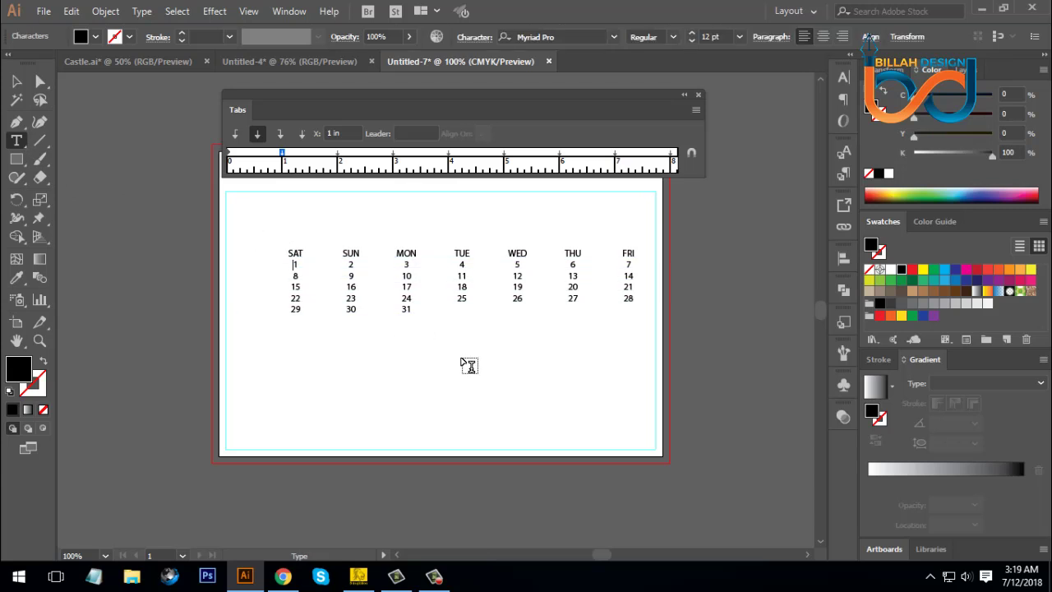
{"action": "key", "text": "Tab"}
{"action": "left_click", "coordinate": [633, 265]}
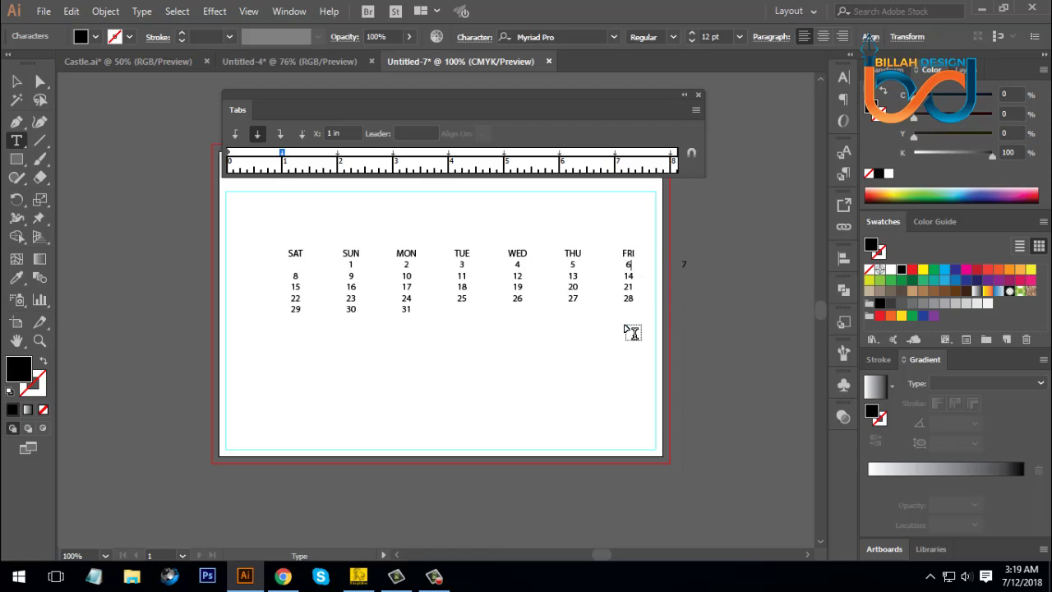
{"action": "key", "text": "Return"}
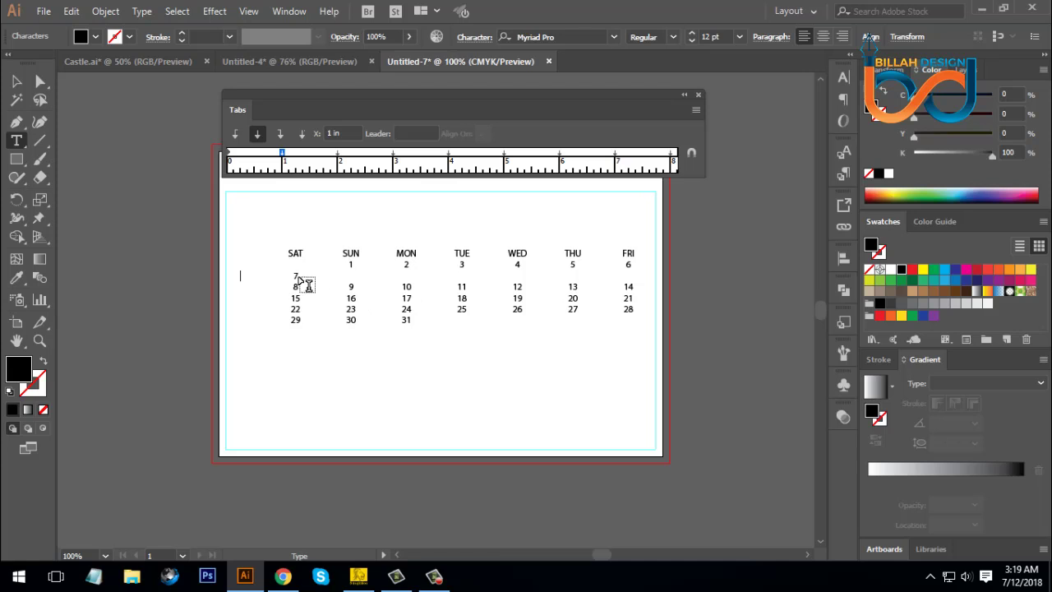
{"action": "key", "text": "Escape"}
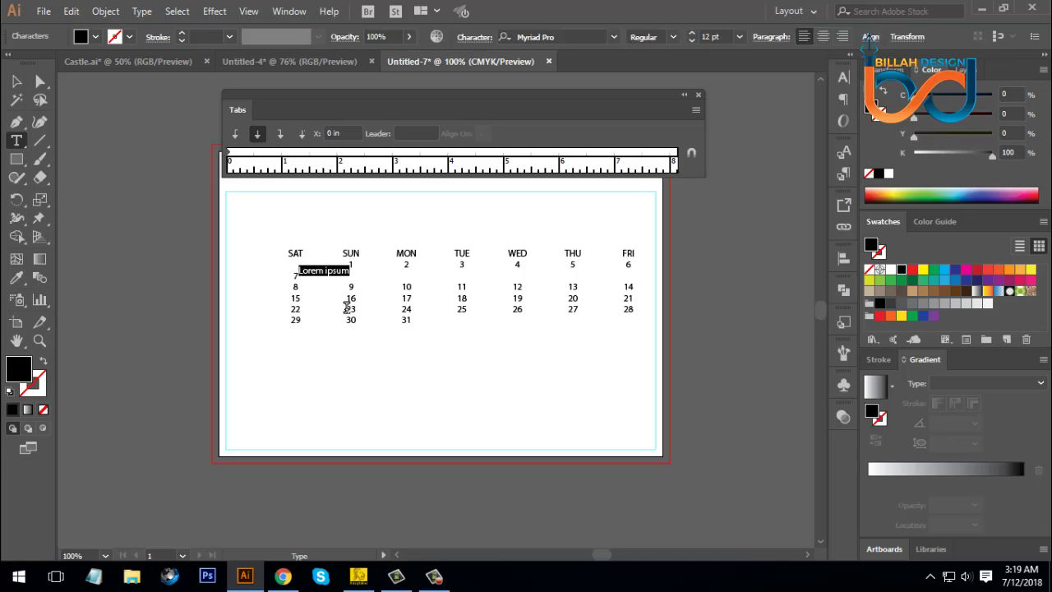
{"action": "key", "text": "BackSpace"}
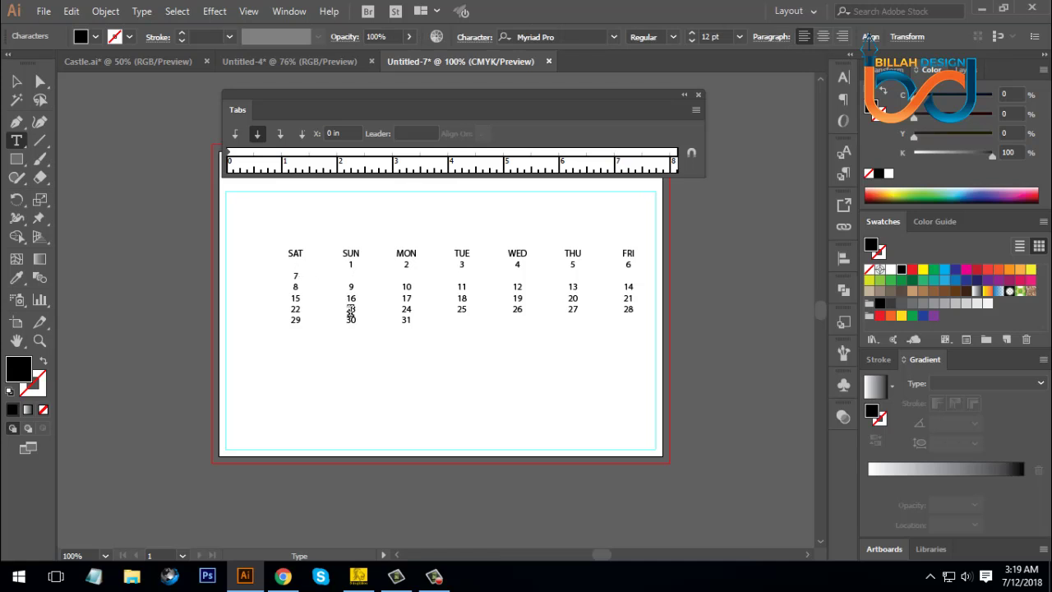
{"action": "left_click", "coordinate": [16, 81]}
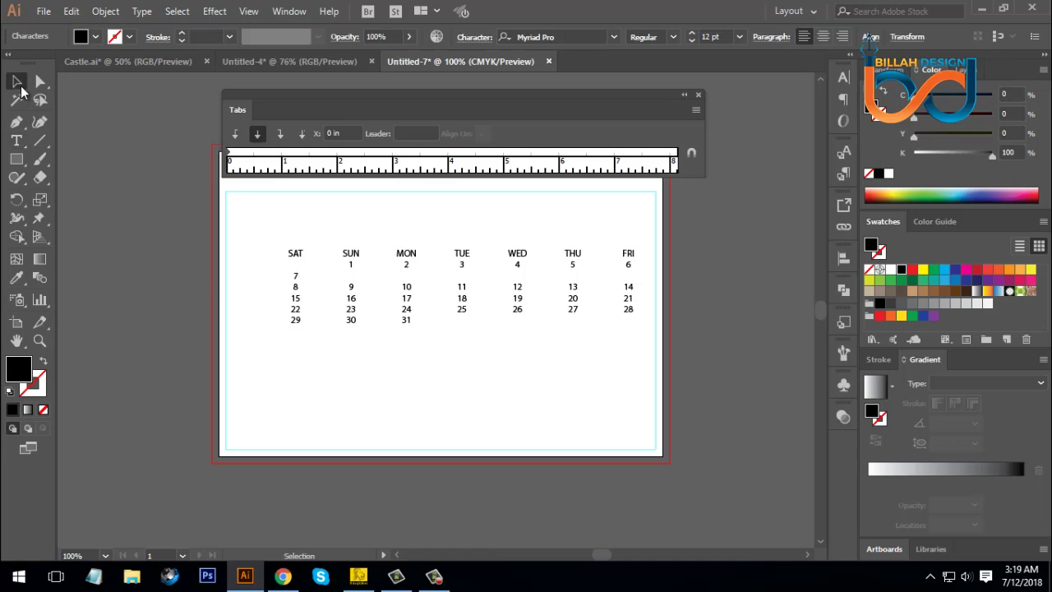
{"action": "left_click", "coordinate": [402, 365]}
Step: Reflow the remaining dates into rows 7–13, 14–20, 21–27 and 28–31, each starting under SAT, and deselect the text
{"action": "left_click", "coordinate": [17, 140]}
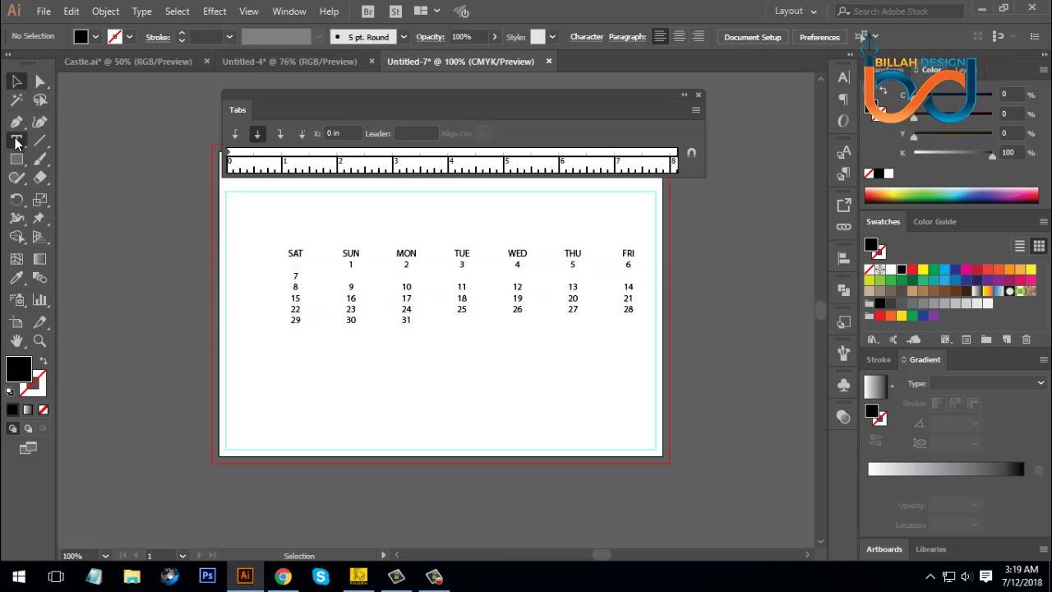
{"action": "left_click", "coordinate": [296, 277]}
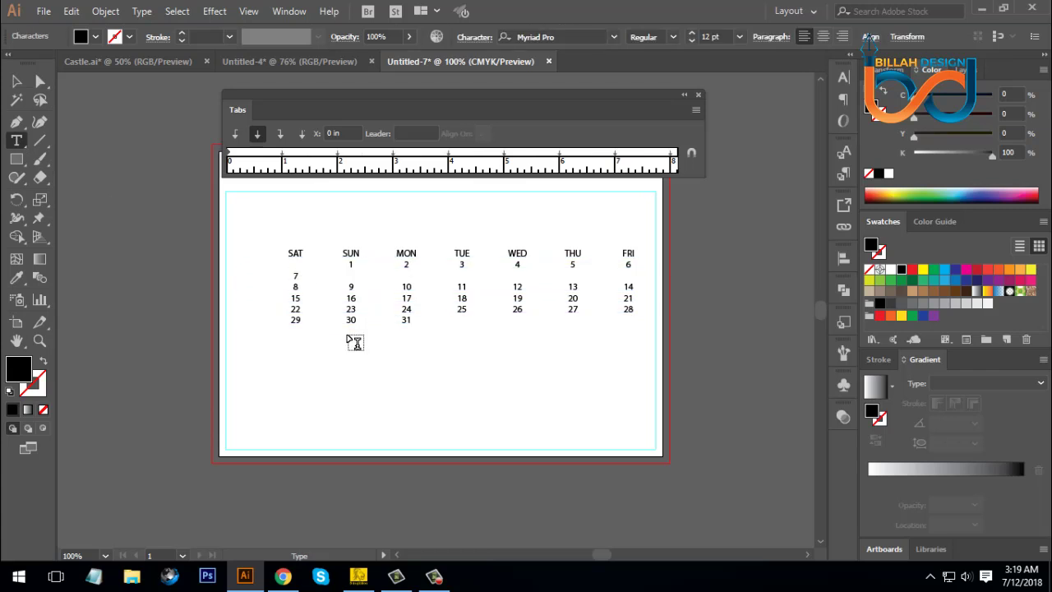
{"action": "key", "text": "Delete"}
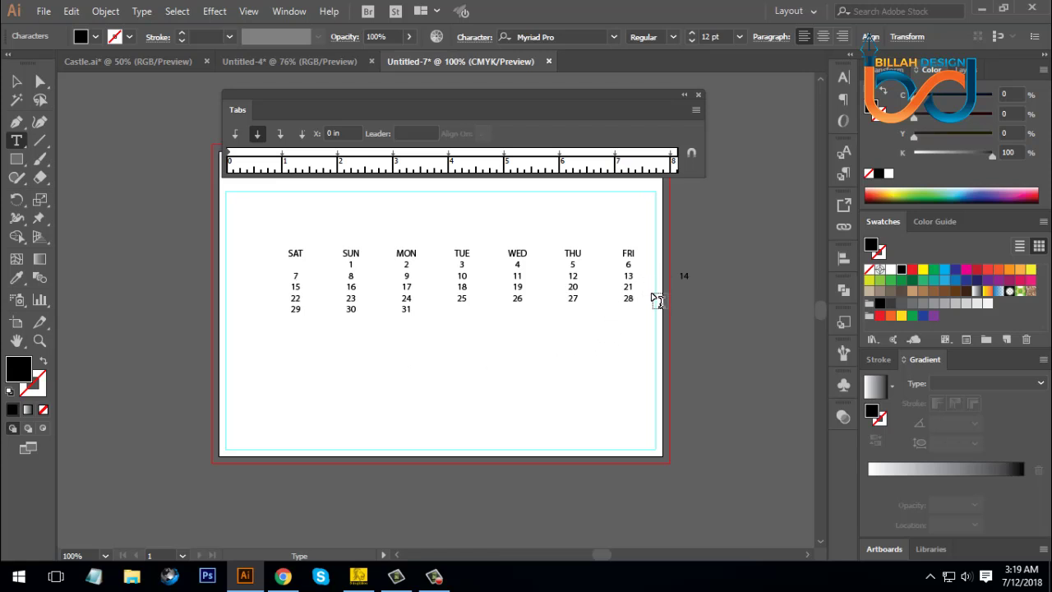
{"action": "key", "text": "Return"}
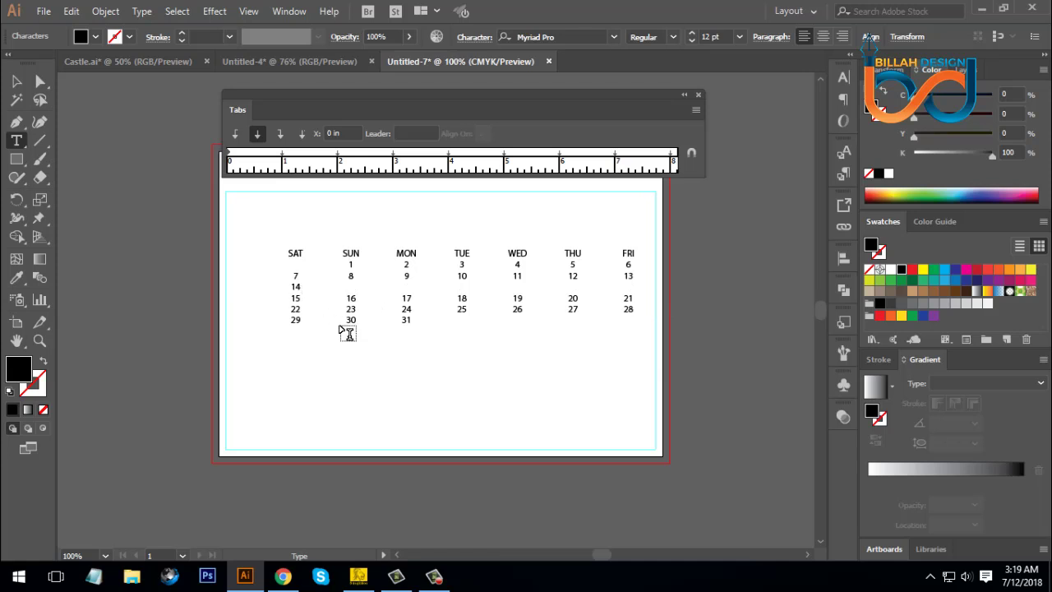
{"action": "key", "text": "Delete"}
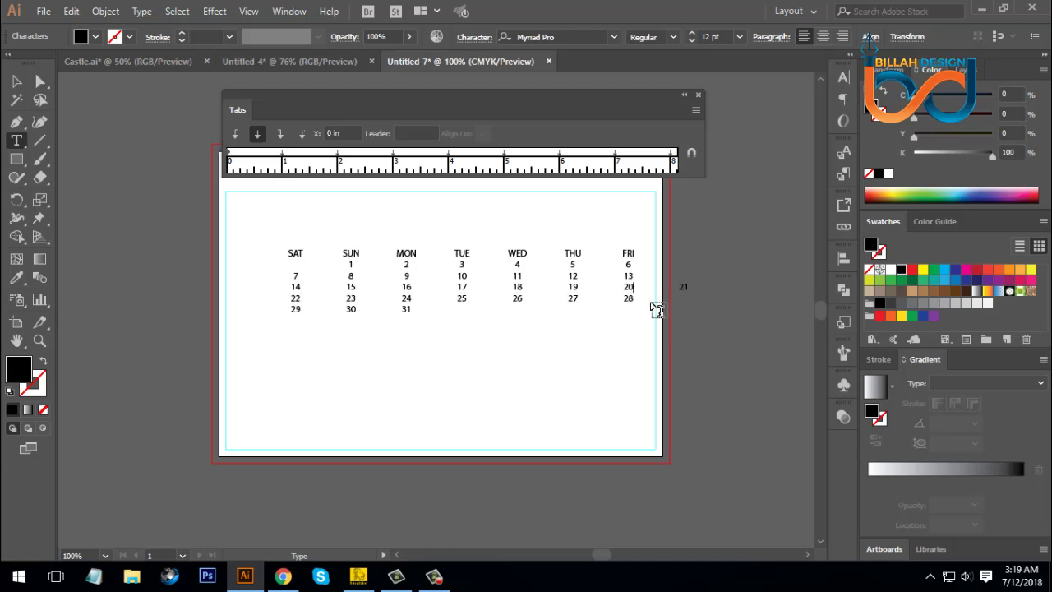
{"action": "key", "text": "Return"}
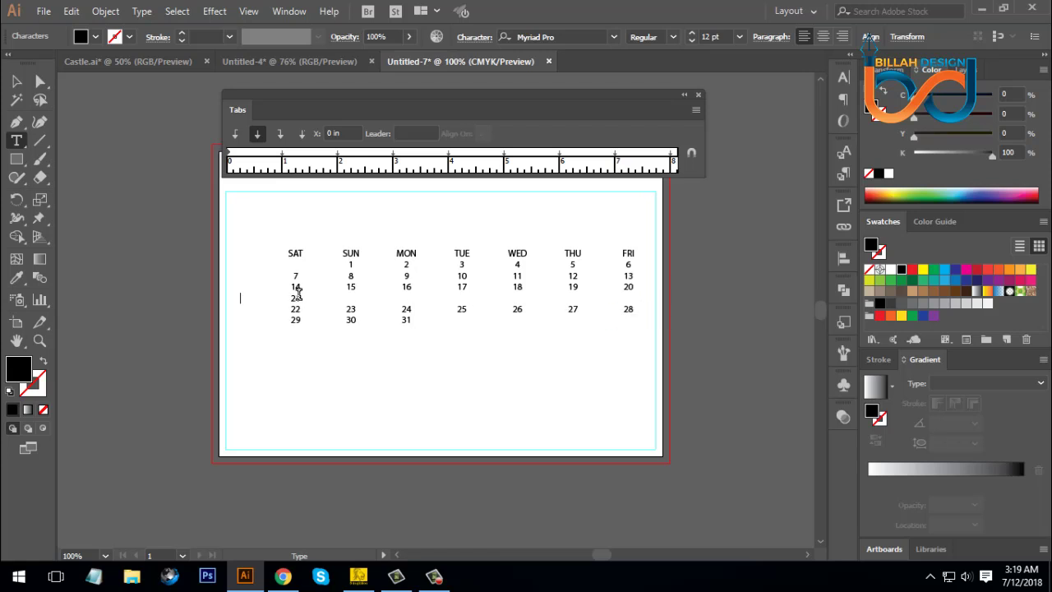
{"action": "key", "text": "BackSpace"}
{"action": "key", "text": "Escape"}
{"action": "left_click", "coordinate": [469, 394]}
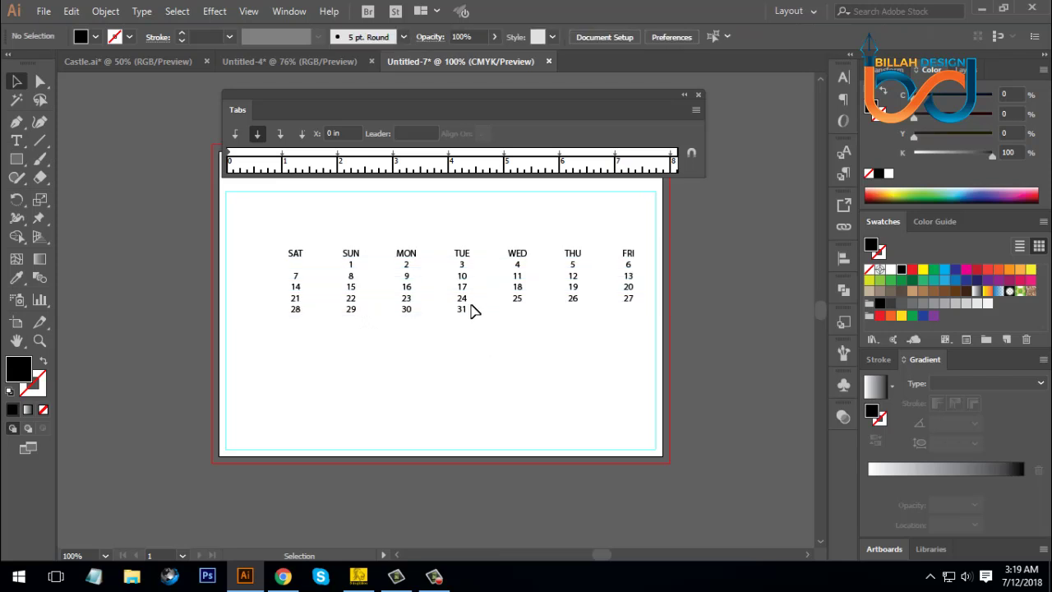
Step: Move the calendar text slightly up within the margin guide
{"action": "mouse_move", "coordinate": [463, 277]}
{"action": "left_mouse_down"}
{"action": "mouse_move", "coordinate": [459, 258]}
{"action": "mouse_move", "coordinate": [463, 276]}
{"action": "left_mouse_up"}
{"action": "left_click", "coordinate": [504, 365]}
{"action": "left_click", "coordinate": [517, 371]}
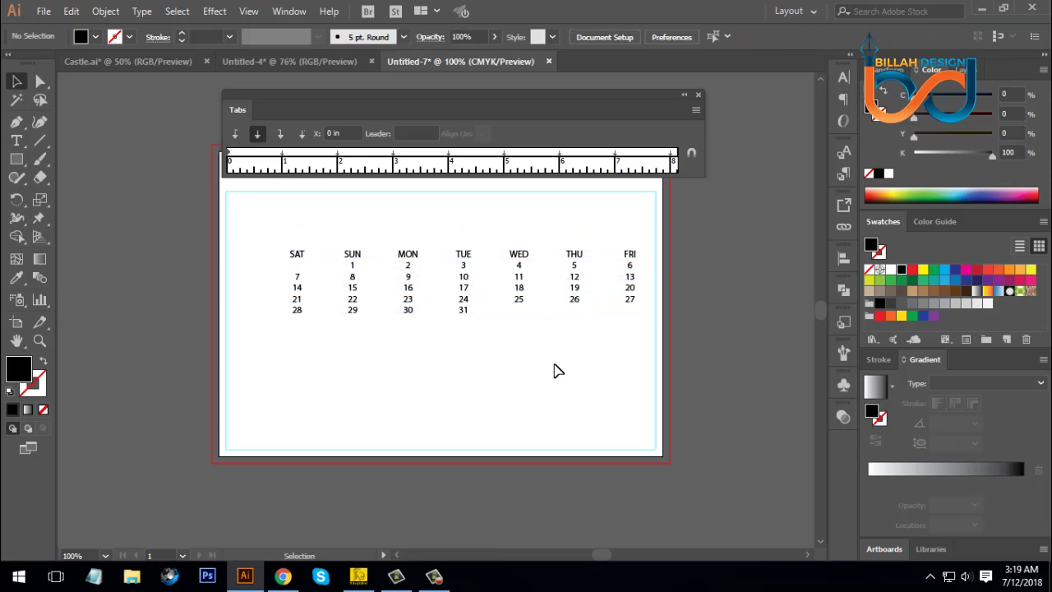
{"action": "left_click_drag", "start_coordinate": [558, 360], "coordinate": [552, 343]}
{"action": "left_click_drag", "start_coordinate": [517, 271], "coordinate": [512, 257]}
Step: Place a duplicate of the calendar text below the original and delete the copy
{"action": "left_click", "coordinate": [460, 282]}
{"action": "left_click_drag", "start_coordinate": [461, 282], "coordinate": [457, 354]}
{"action": "left_click", "coordinate": [519, 428]}
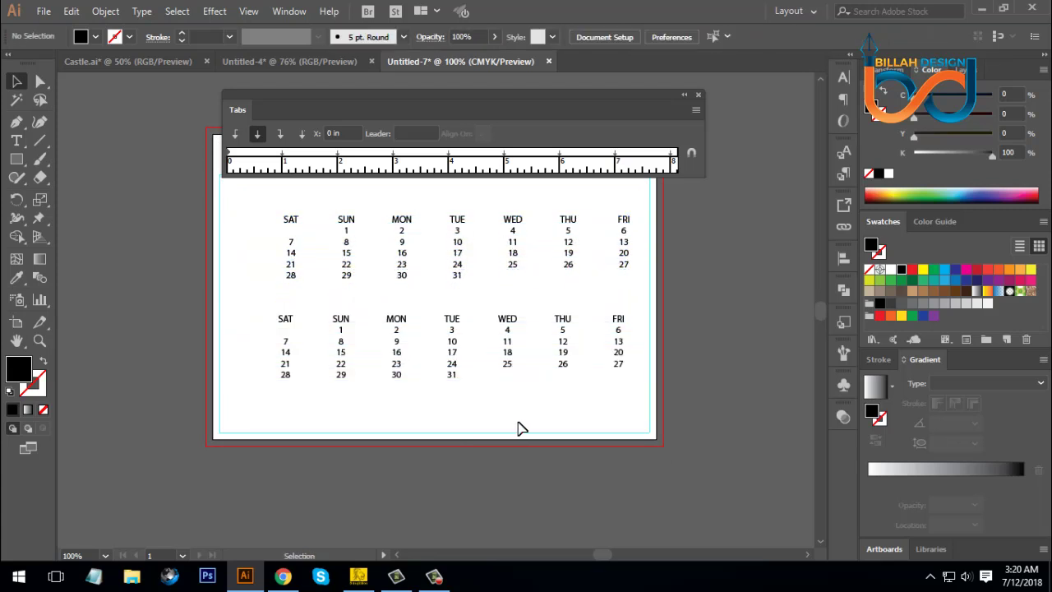
{"action": "left_click", "coordinate": [371, 355]}
{"action": "left_click", "coordinate": [340, 337]}
{"action": "left_click", "coordinate": [342, 328]}
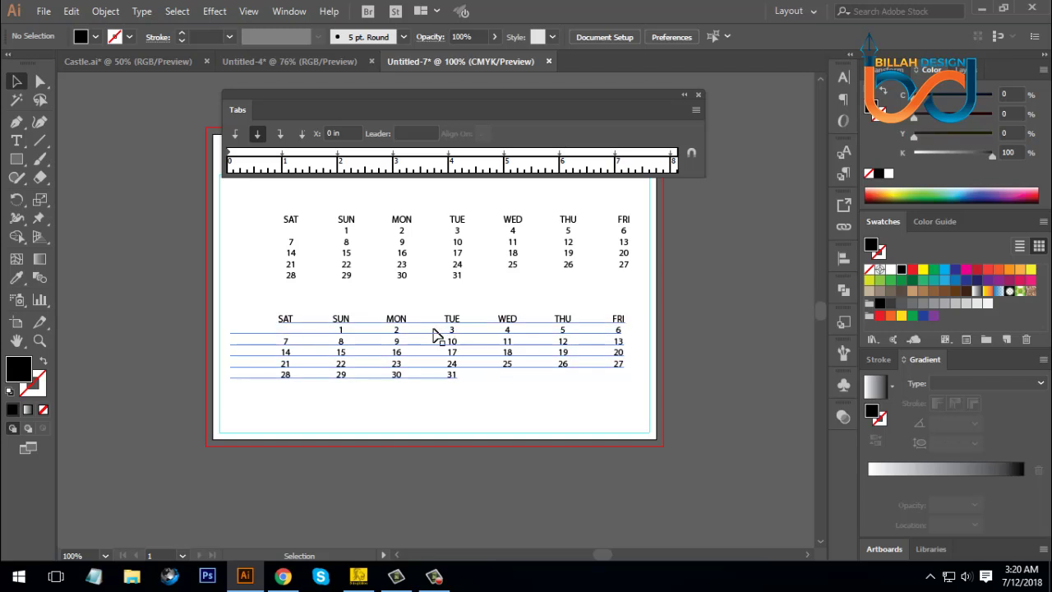
{"action": "left_click", "coordinate": [225, 288]}
{"action": "left_click", "coordinate": [342, 322]}
{"action": "left_click", "coordinate": [657, 329]}
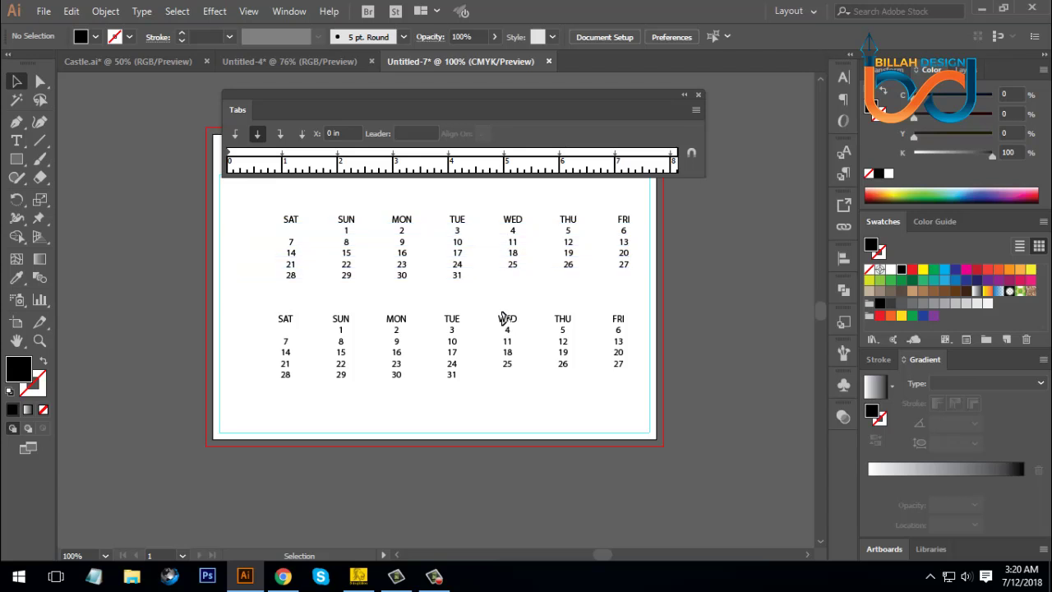
{"action": "left_click_drag", "start_coordinate": [516, 340], "coordinate": [517, 375]}
{"action": "key", "text": "Delete"}
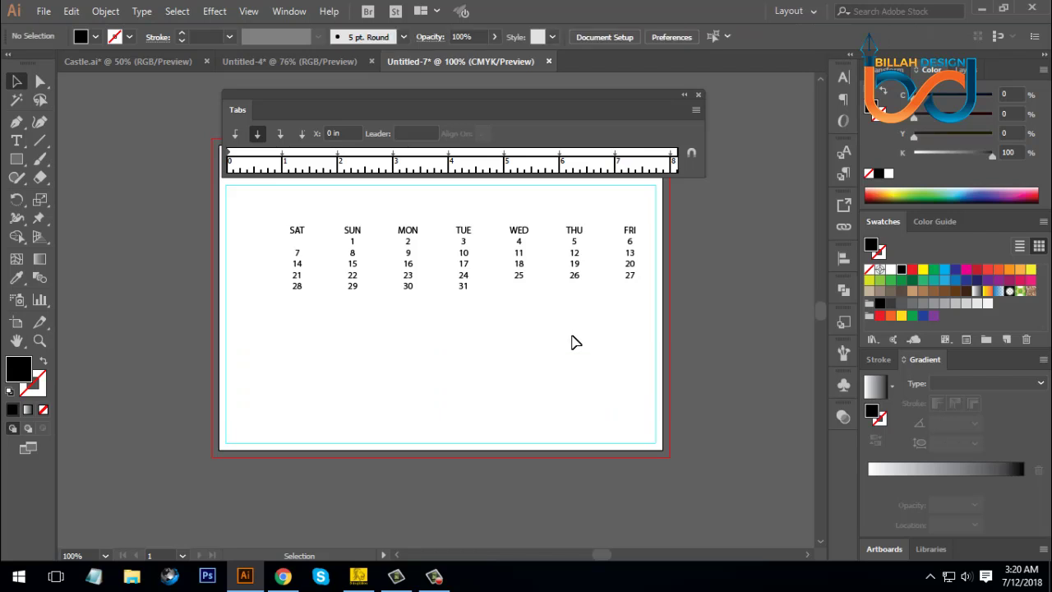
Step: Move the calendar text off the artboard to its left side and deselect it
{"action": "left_click_drag", "start_coordinate": [575, 331], "coordinate": [568, 354]}
{"action": "left_click_drag", "start_coordinate": [510, 279], "coordinate": [503, 314]}
{"action": "left_click", "coordinate": [531, 392]}
{"action": "left_click", "coordinate": [507, 329]}
{"action": "left_click_drag", "start_coordinate": [541, 397], "coordinate": [537, 381]}
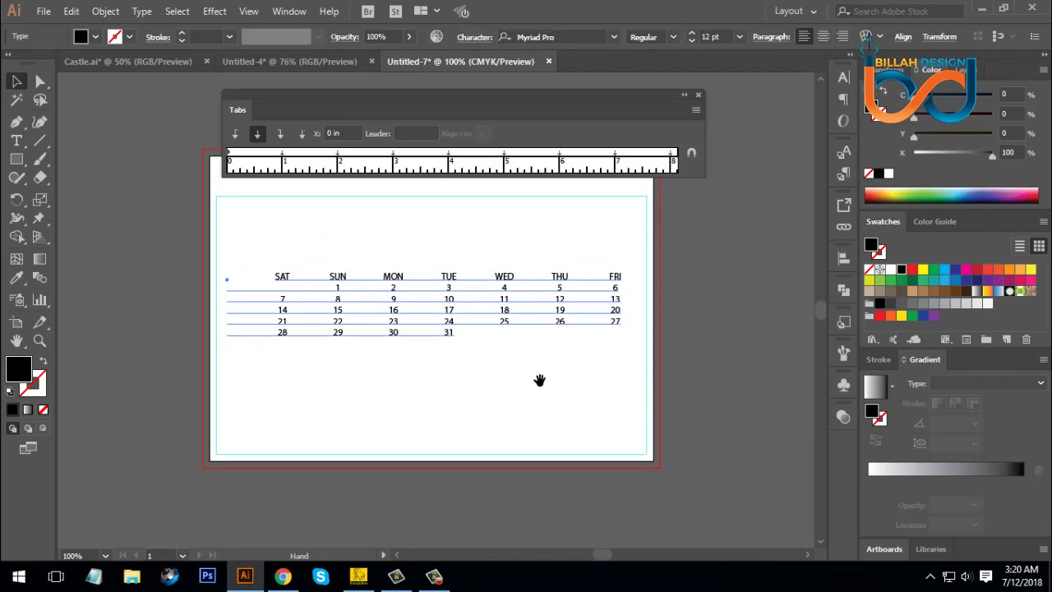
{"action": "left_click_drag", "start_coordinate": [505, 305], "coordinate": [505, 311]}
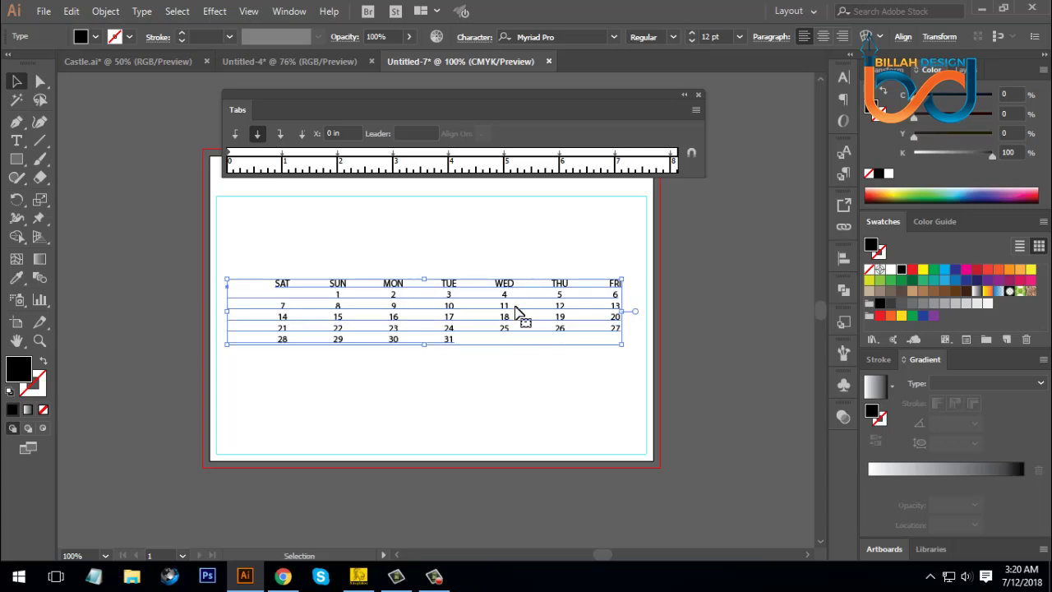
{"action": "left_click_drag", "start_coordinate": [503, 288], "coordinate": [485, 304]}
{"action": "key", "text": "ctrl+minus"}
{"action": "scroll", "coordinate": [534, 370], "scroll_direction": "up", "scroll_amount": 1}
{"action": "left_click_drag", "start_coordinate": [497, 332], "coordinate": [228, 293]}
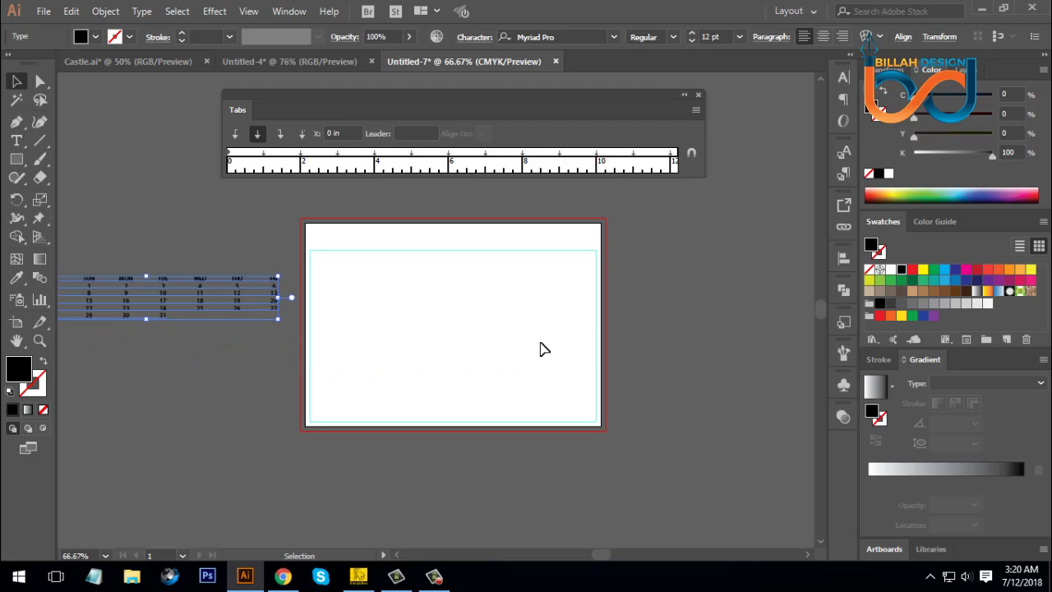
{"action": "left_click", "coordinate": [540, 347]}
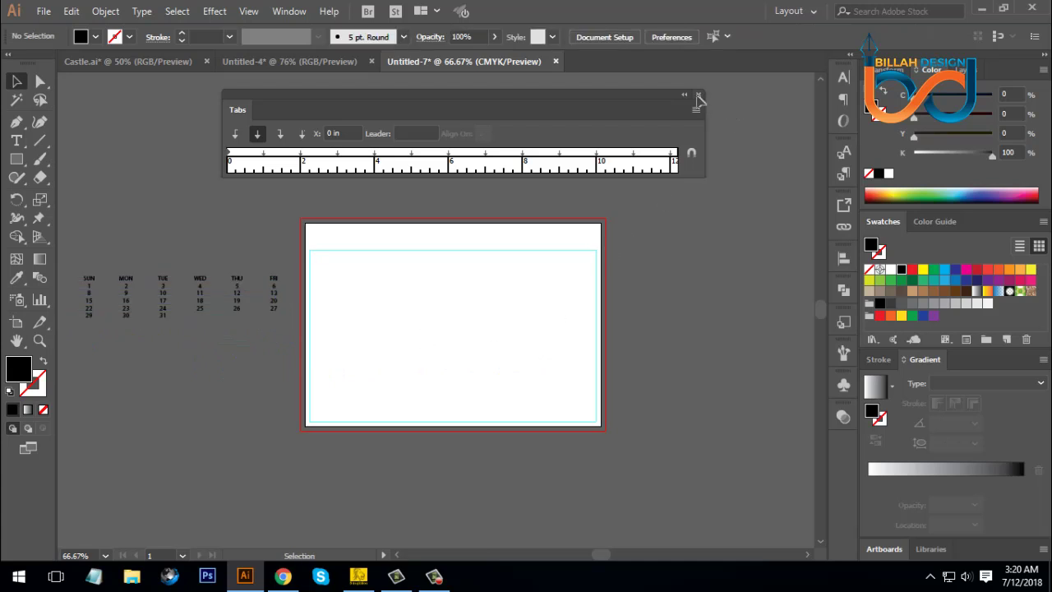
Step: Close the tab ruler and cover the full bleed area with a rectangle filled with 80% black
{"action": "left_click", "coordinate": [697, 99]}
{"action": "key", "text": "m"}
{"action": "key", "text": "ctrl+1"}
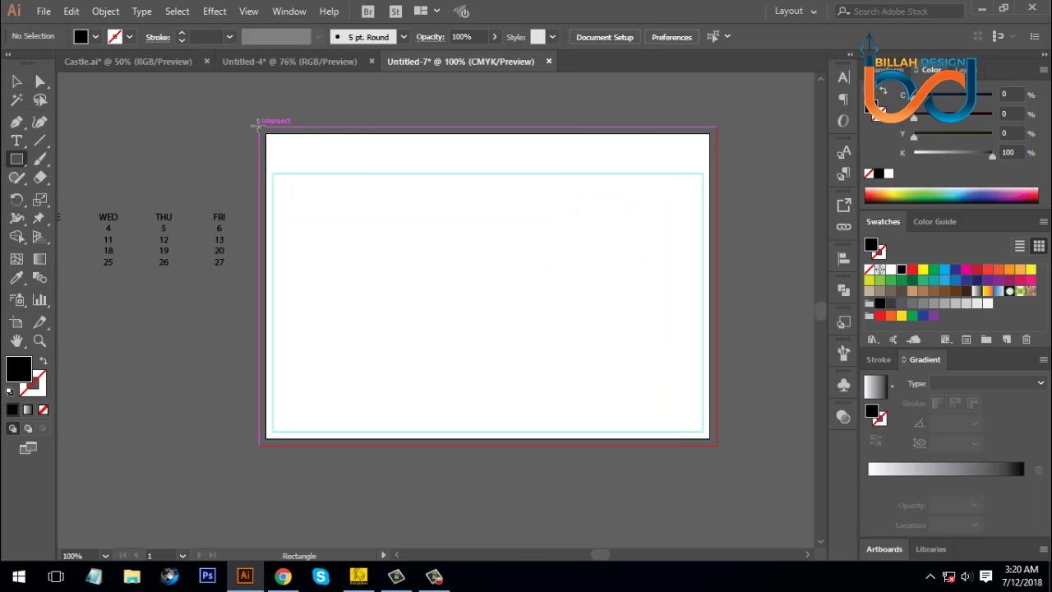
{"action": "mouse_move", "coordinate": [259, 129]}
{"action": "left_mouse_down"}
{"action": "mouse_move", "coordinate": [369, 244]}
{"action": "mouse_move", "coordinate": [479, 422]}
{"action": "mouse_move", "coordinate": [609, 444]}
{"action": "mouse_move", "coordinate": [717, 446]}
{"action": "left_mouse_up"}
{"action": "left_click", "coordinate": [891, 303]}
{"action": "left_click", "coordinate": [902, 304]}
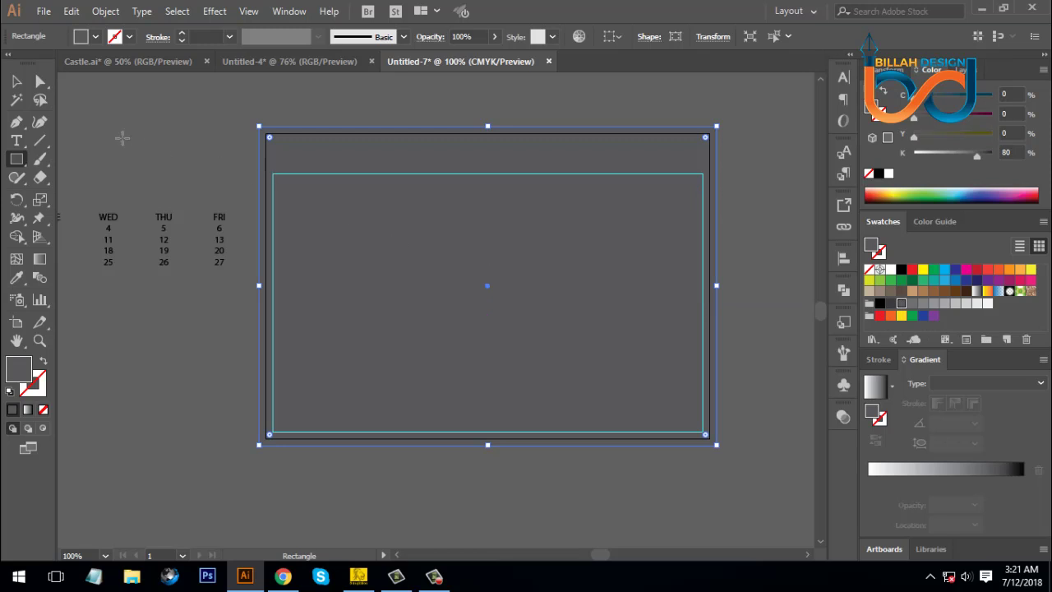
{"action": "left_click", "coordinate": [17, 80]}
{"action": "left_click", "coordinate": [564, 453]}
Step: Draw a rectangle over roughly the right half of the margin area and raise its bottom edge above the lower margin guide
{"action": "left_click_drag", "start_coordinate": [594, 489], "coordinate": [587, 486]}
{"action": "left_click", "coordinate": [91, 238]}
{"action": "left_click", "coordinate": [19, 160]}
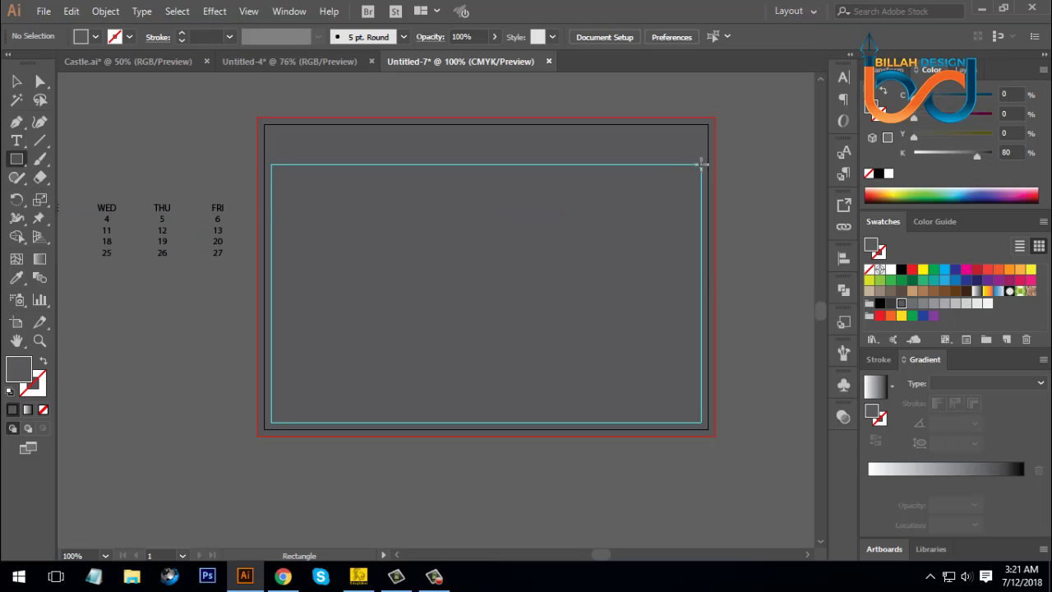
{"action": "mouse_move", "coordinate": [695, 169]}
{"action": "left_mouse_down"}
{"action": "mouse_move", "coordinate": [672, 308]}
{"action": "mouse_move", "coordinate": [634, 401]}
{"action": "mouse_move", "coordinate": [603, 423]}
{"action": "mouse_move", "coordinate": [473, 422]}
{"action": "left_mouse_up"}
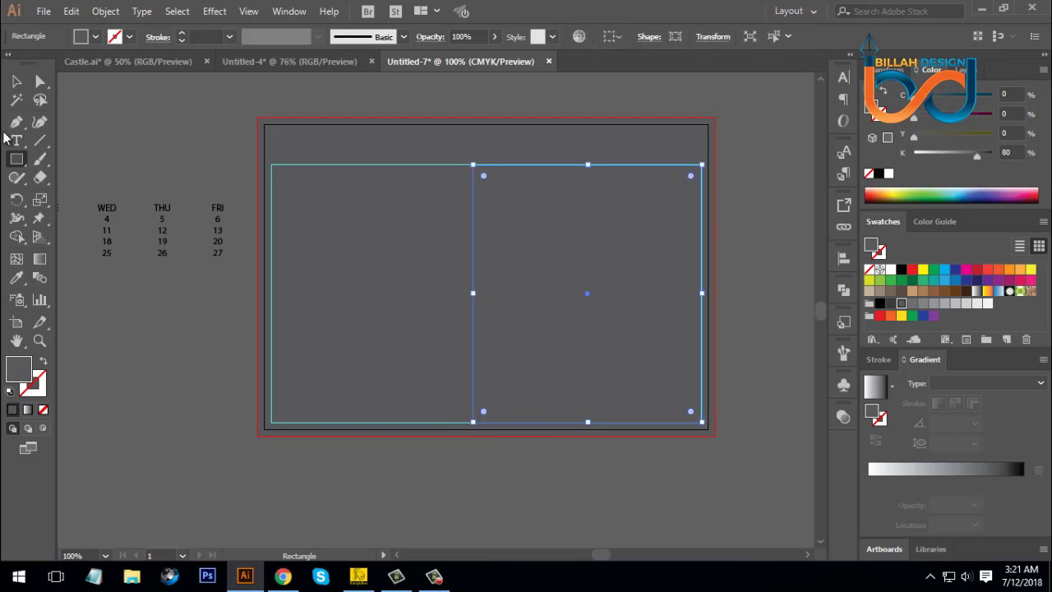
{"action": "left_click", "coordinate": [16, 81]}
{"action": "left_click_drag", "start_coordinate": [588, 423], "coordinate": [588, 365]}
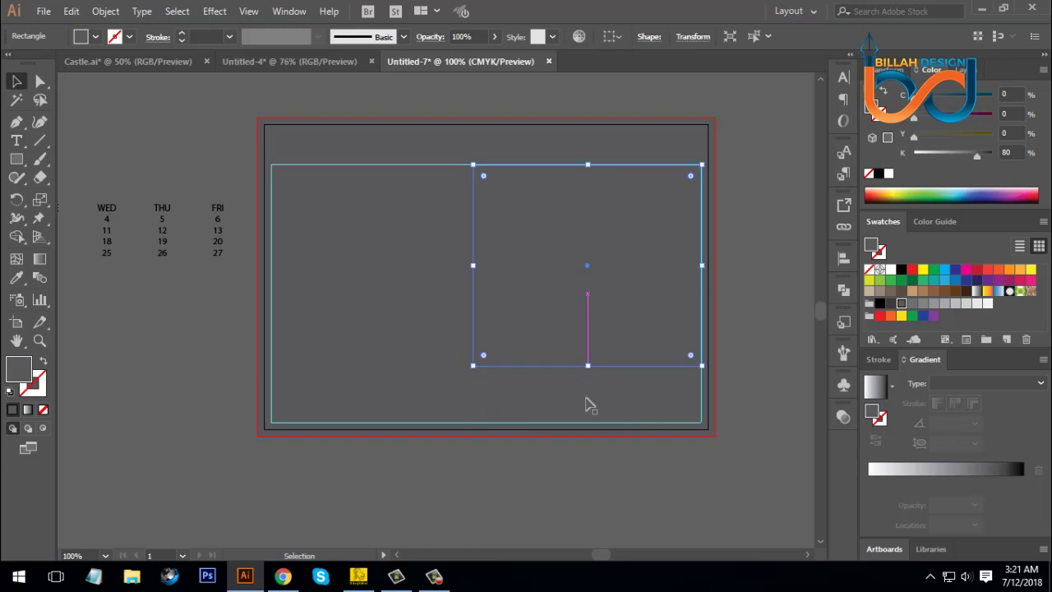
{"action": "left_click", "coordinate": [626, 491]}
Step: Give the smaller rectangle no fill and a 1 pt white stroke, and deselect it
{"action": "left_click", "coordinate": [565, 357]}
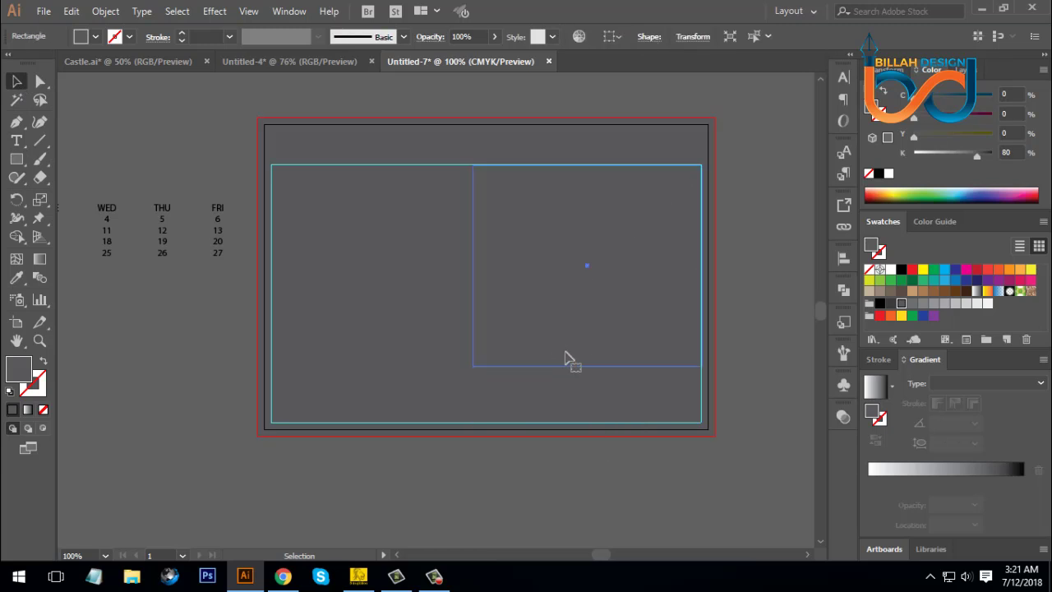
{"action": "left_click", "coordinate": [45, 365]}
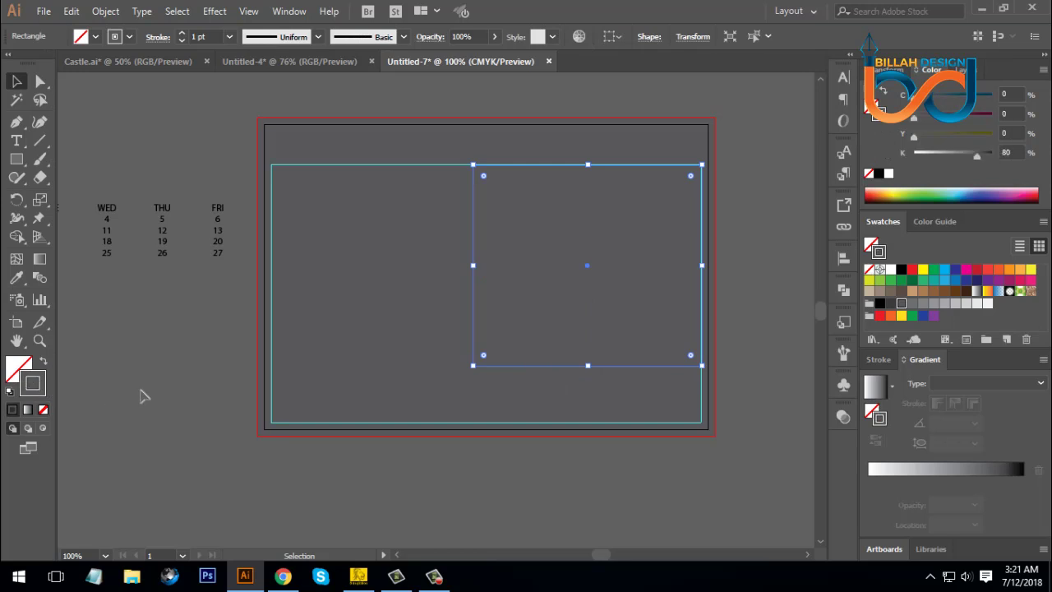
{"action": "left_click", "coordinate": [742, 481]}
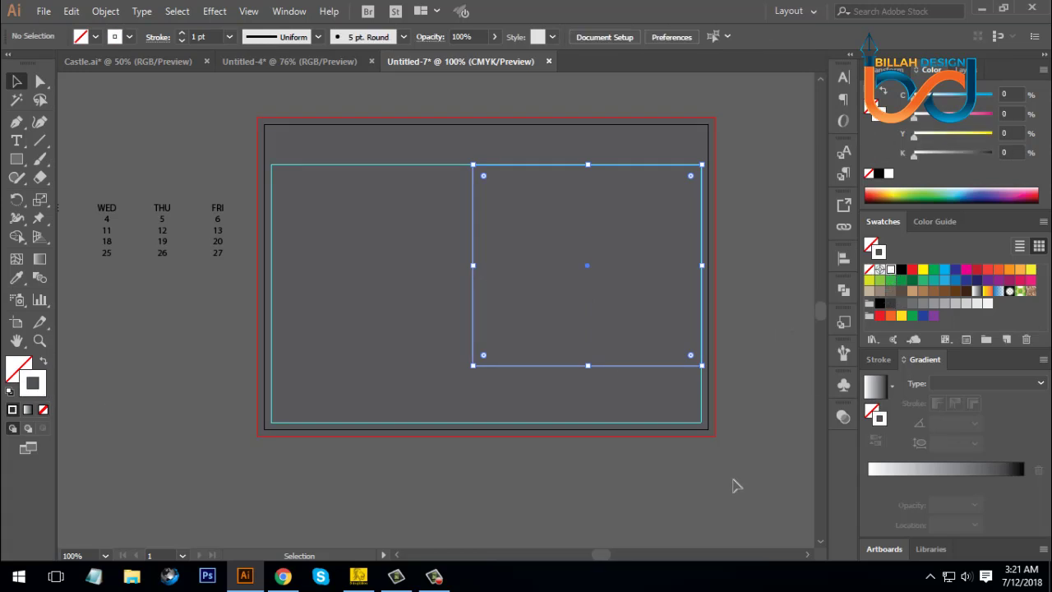
Step: Widen the white-outlined rectangle to the left so it spans about 60% of the margin guide's width
{"action": "left_click_drag", "start_coordinate": [756, 453], "coordinate": [734, 458]}
{"action": "scroll", "coordinate": [735, 460], "scroll_direction": "left", "scroll_amount": 2}
{"action": "scroll", "coordinate": [735, 460], "scroll_direction": "down", "scroll_amount": 1}
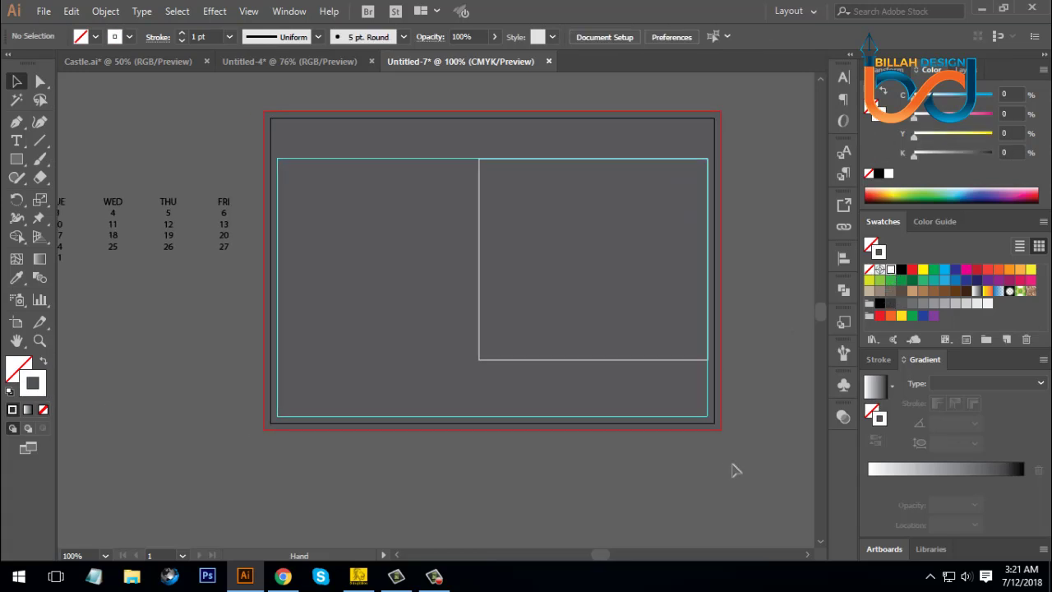
{"action": "left_click", "coordinate": [480, 360]}
{"action": "left_click_drag", "start_coordinate": [480, 360], "coordinate": [451, 364]}
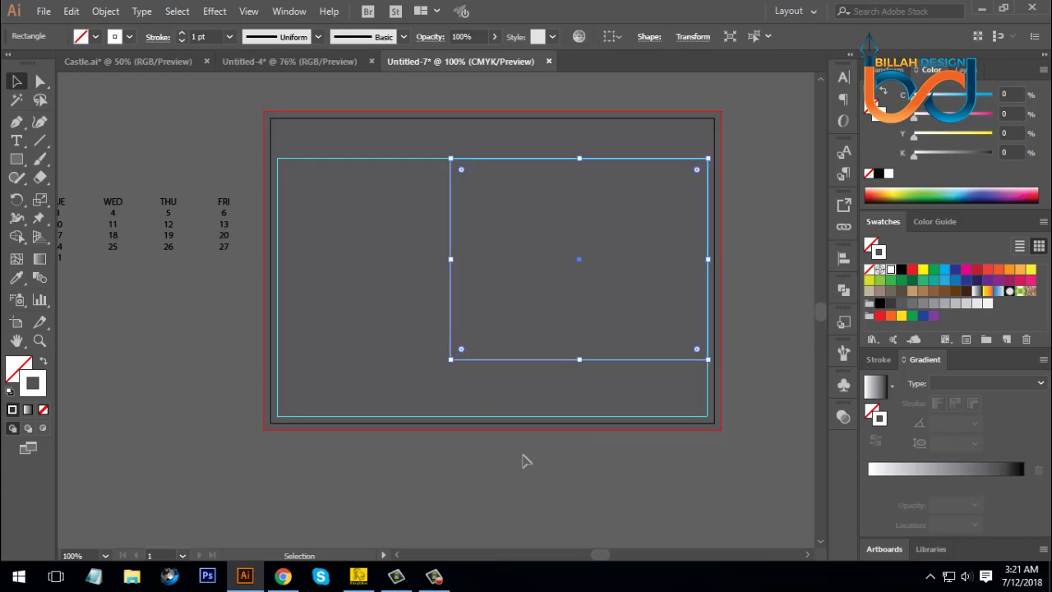
Step: Round the upper-left and lower-right corners of the white-outlined rectangle to a 1.29 in radius
{"action": "left_click", "coordinate": [548, 479]}
{"action": "left_click_drag", "start_coordinate": [548, 478], "coordinate": [563, 475]}
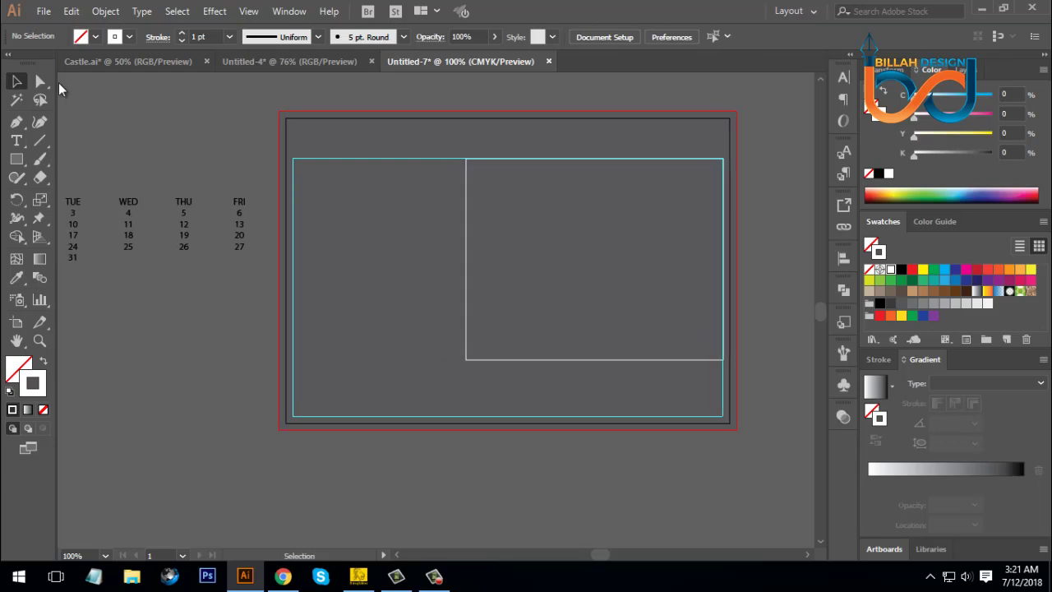
{"action": "left_click", "coordinate": [40, 81]}
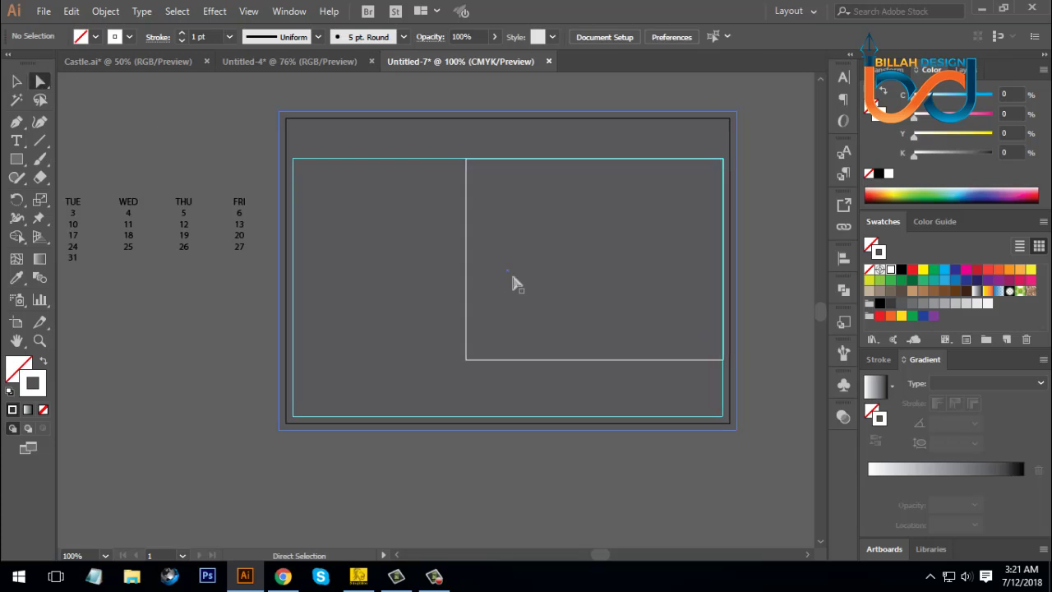
{"action": "left_click", "coordinate": [467, 261]}
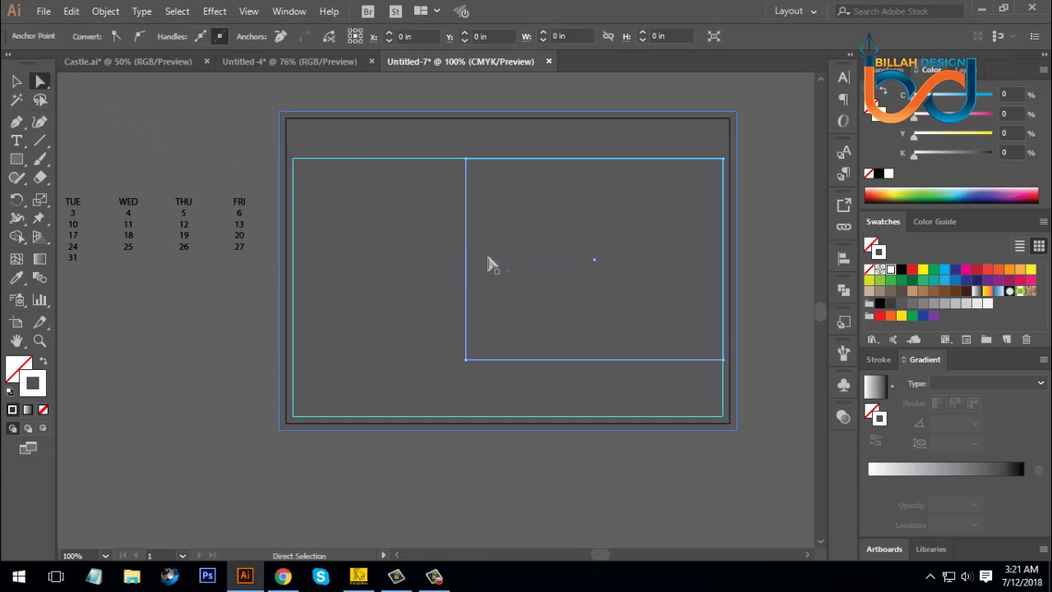
{"action": "left_click", "coordinate": [465, 158]}
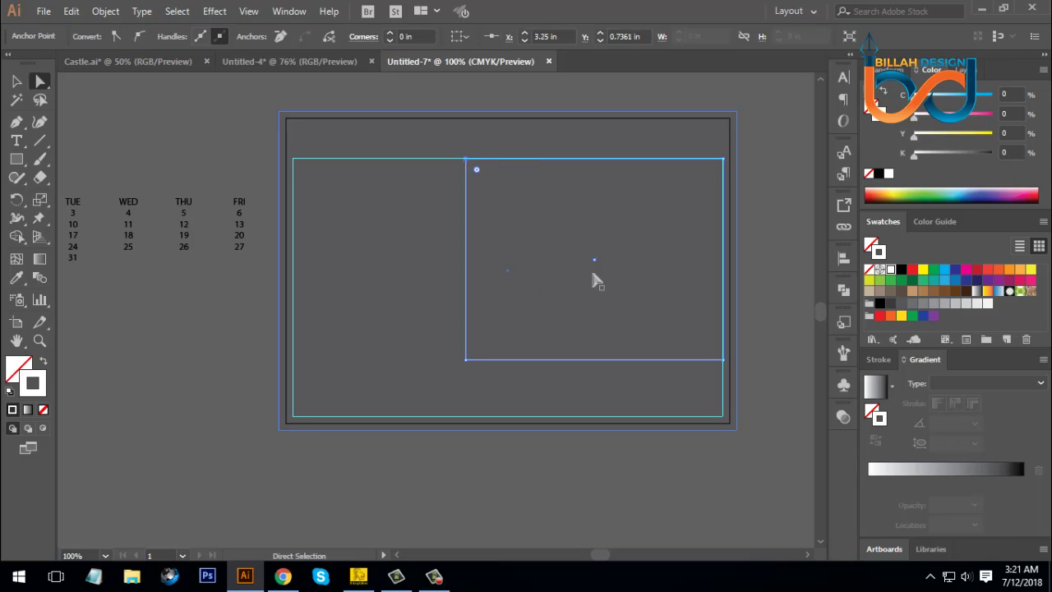
{"action": "left_click", "coordinate": [723, 359], "text": "shift"}
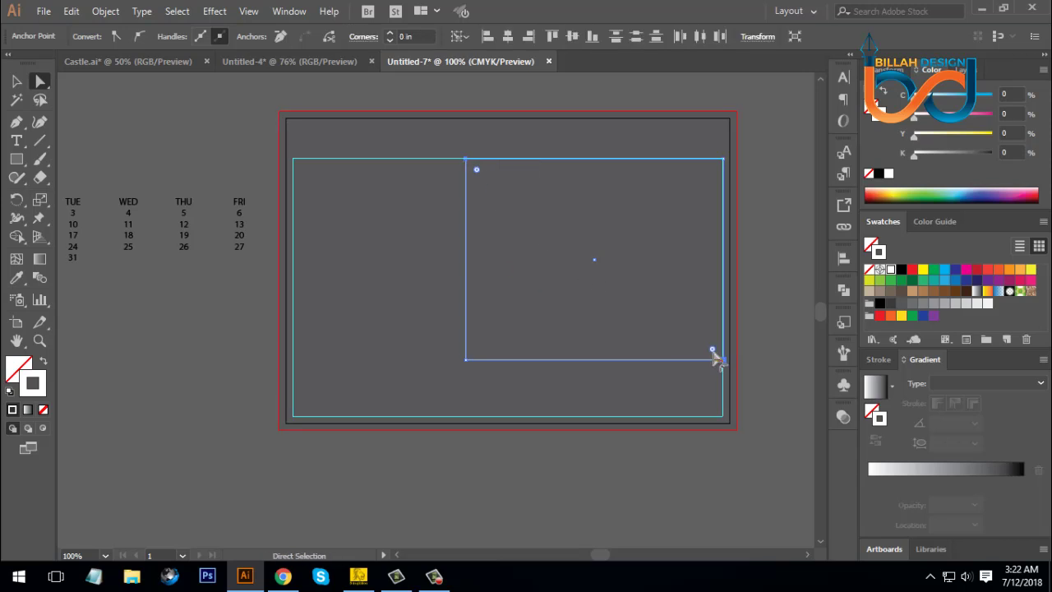
{"action": "left_click_drag", "start_coordinate": [712, 351], "coordinate": [660, 285]}
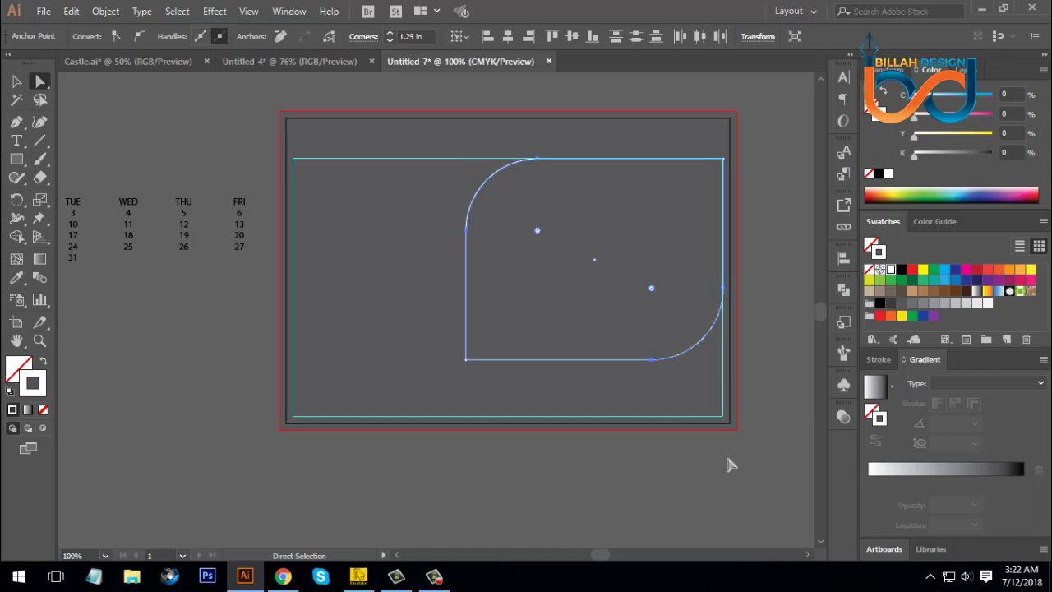
Step: Give the rounded shape a 10% black fill with no stroke, and deselect it
{"action": "scroll", "coordinate": [729, 452], "scroll_direction": "right", "scroll_amount": 3}
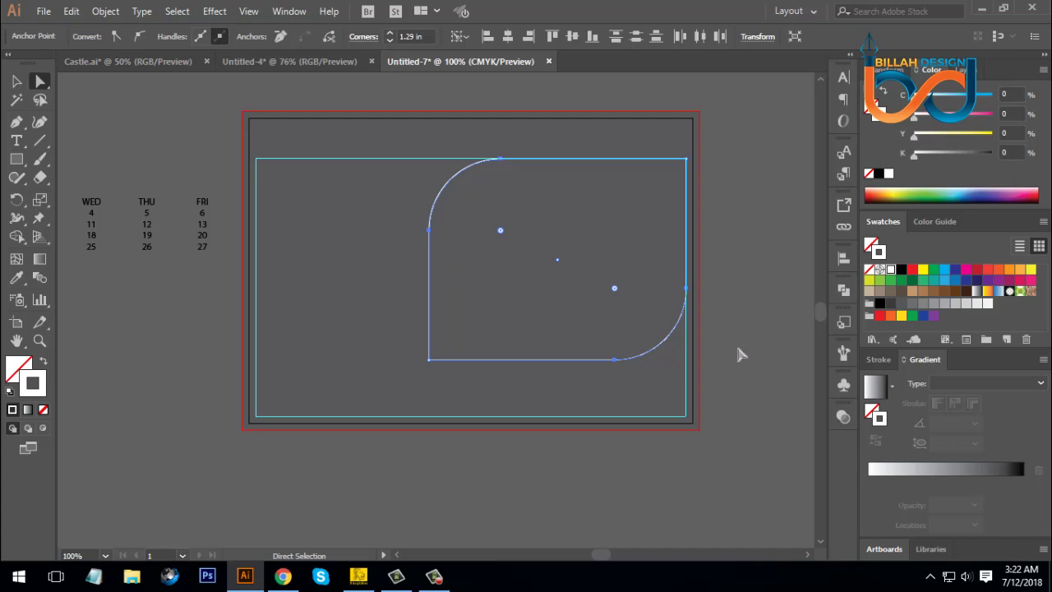
{"action": "left_click", "coordinate": [44, 364]}
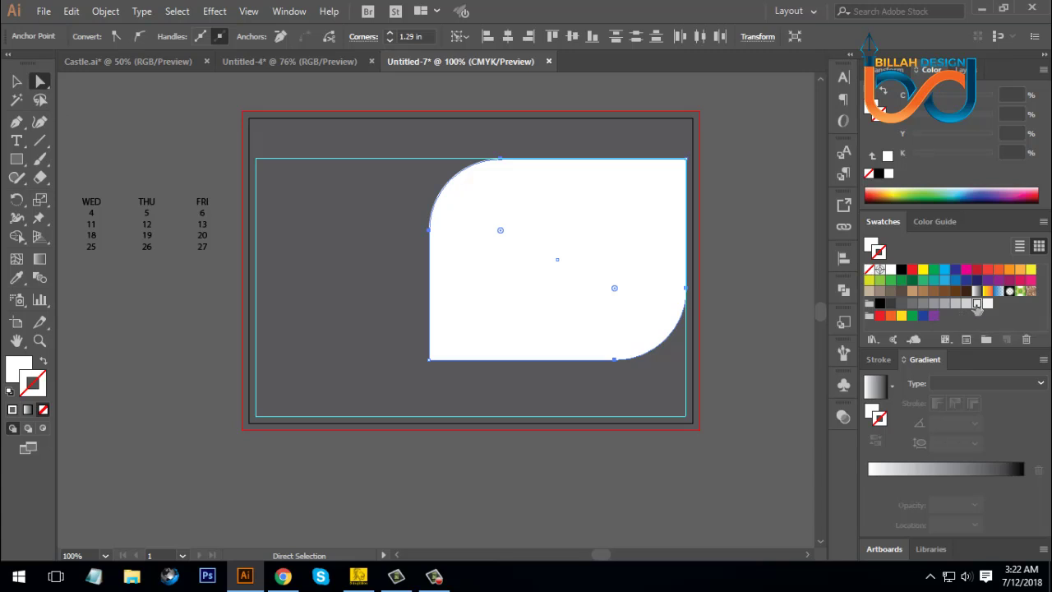
{"action": "left_click", "coordinate": [976, 304]}
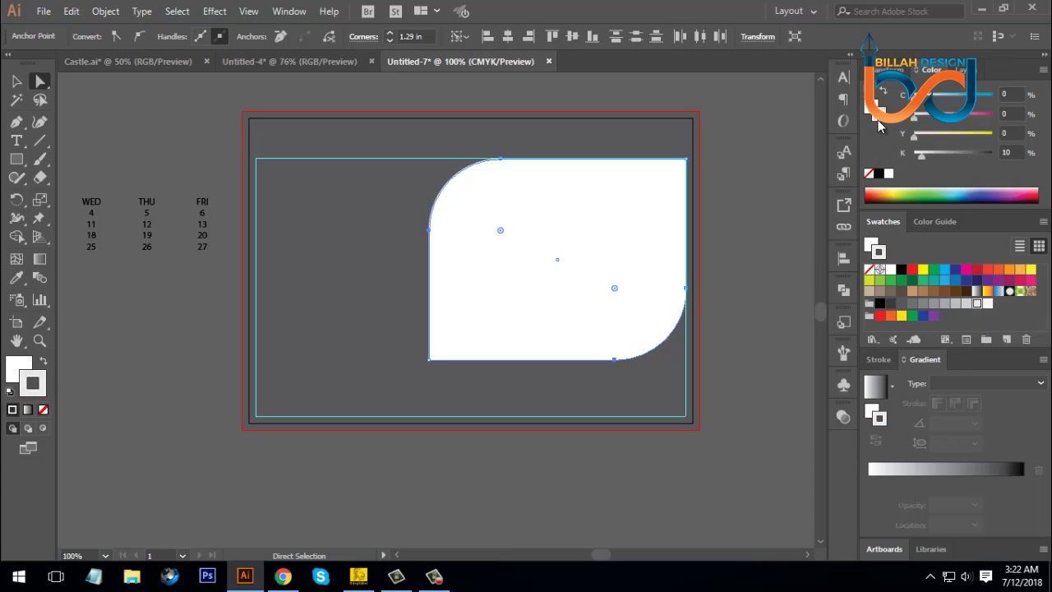
{"action": "left_click", "coordinate": [869, 173]}
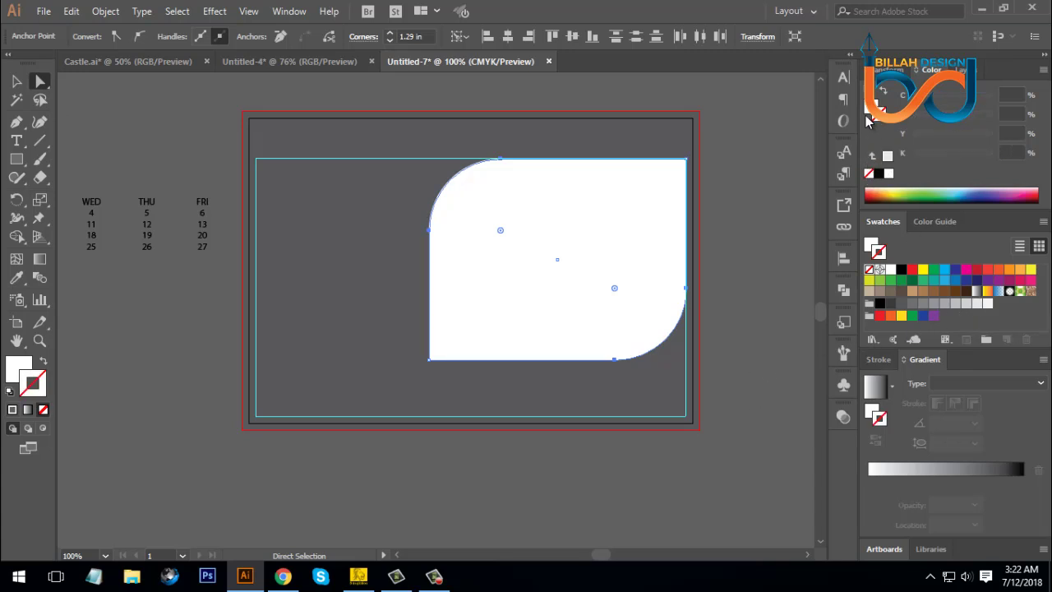
{"action": "left_click", "coordinate": [870, 111]}
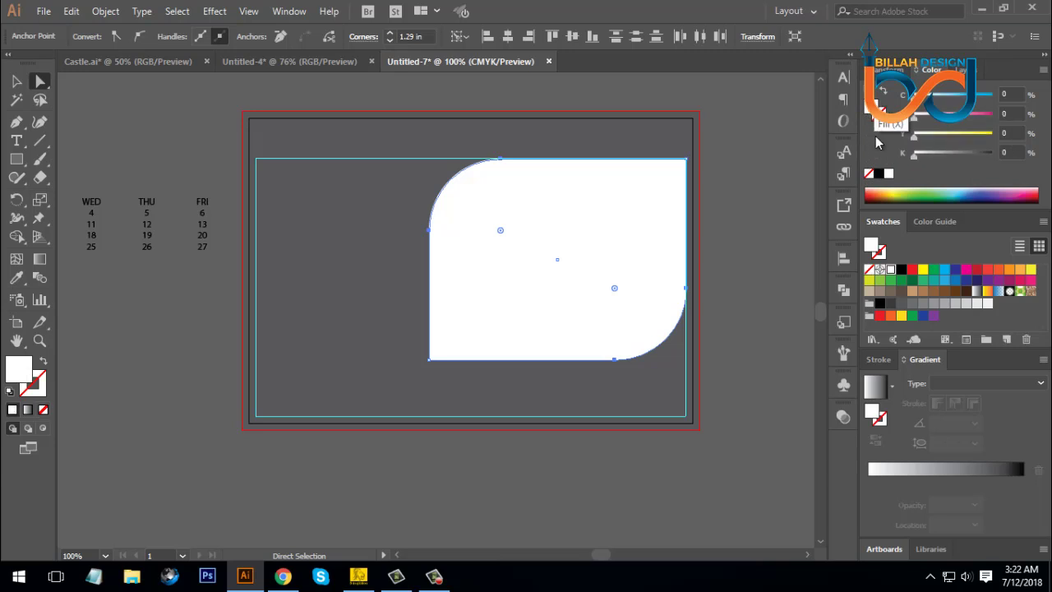
{"action": "left_click", "coordinate": [977, 303]}
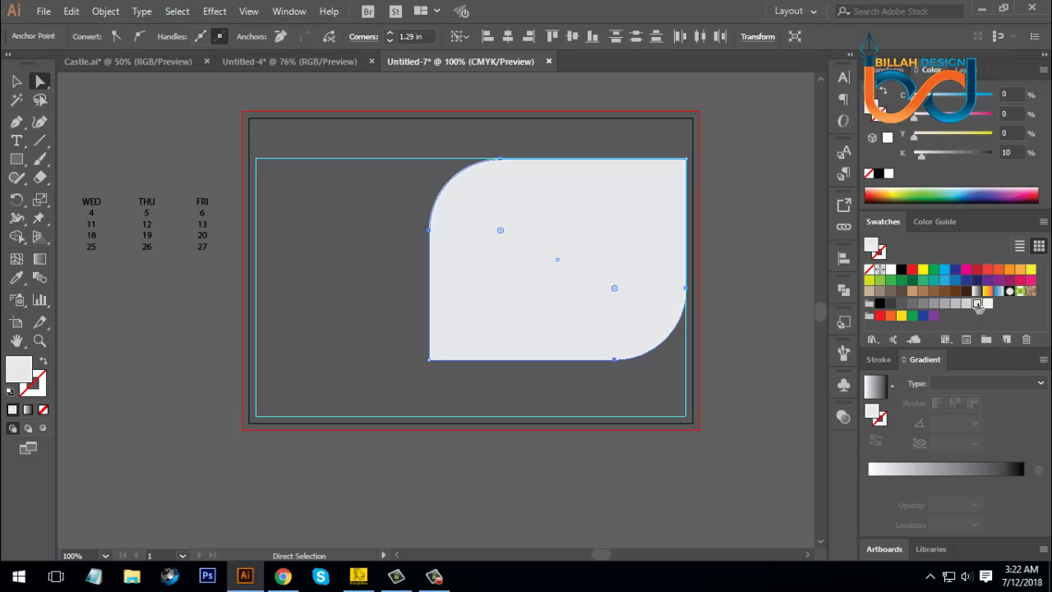
{"action": "left_click", "coordinate": [967, 303]}
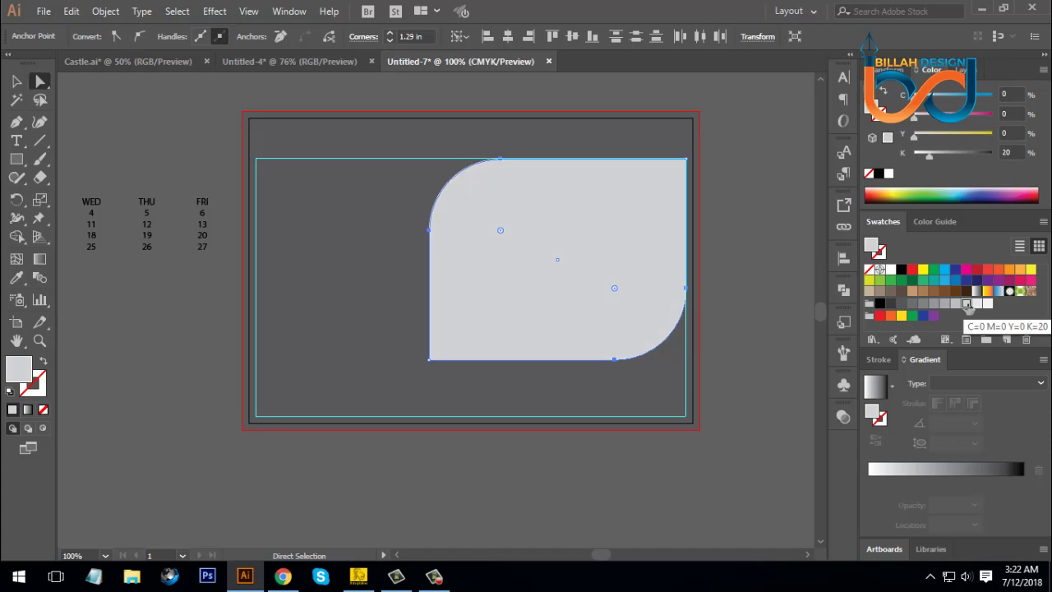
{"action": "left_click", "coordinate": [977, 304]}
{"action": "left_click", "coordinate": [755, 241]}
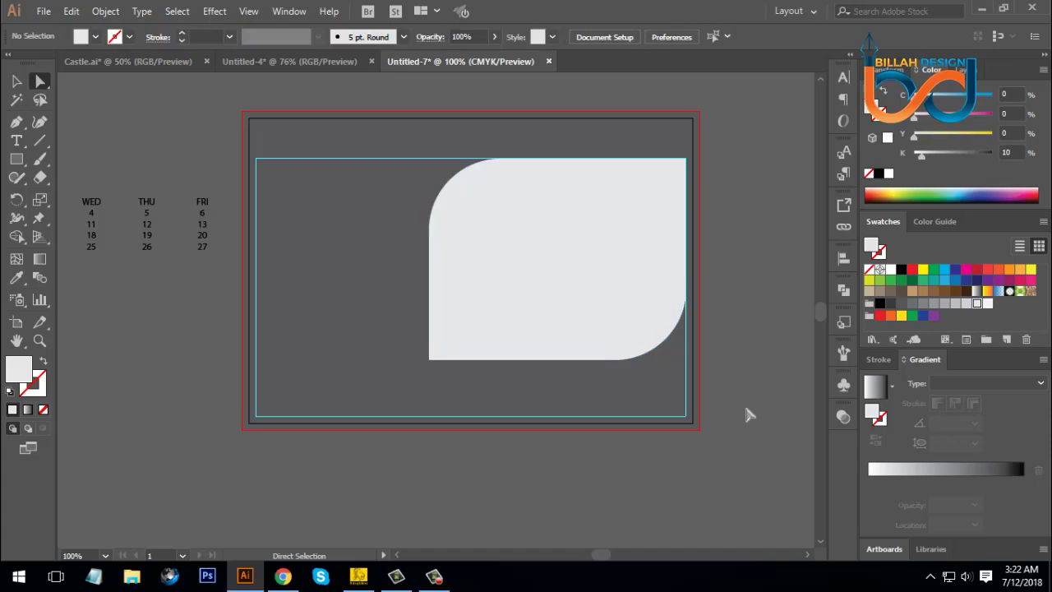
Step: Draw a 10% black rectangle from the lower-left bleed corner to the rounded shape's lower-left corner, and deselect it
{"action": "left_click_drag", "start_coordinate": [622, 486], "coordinate": [634, 462]}
{"action": "key", "text": "v"}
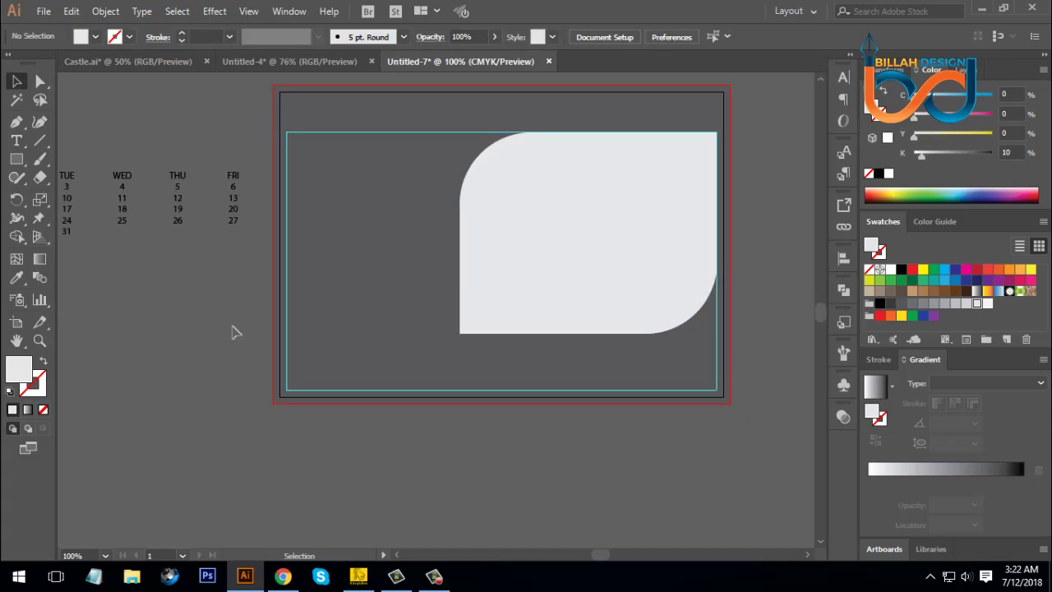
{"action": "left_click", "coordinate": [17, 159]}
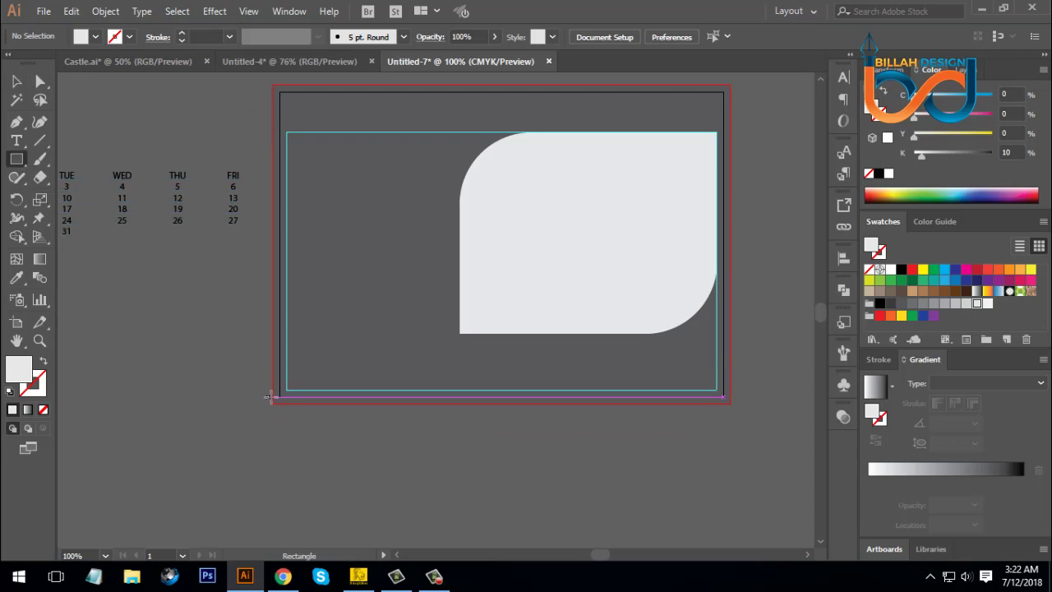
{"action": "left_click_drag", "start_coordinate": [277, 401], "coordinate": [460, 335]}
{"action": "left_click", "coordinate": [16, 80]}
{"action": "left_click", "coordinate": [338, 426]}
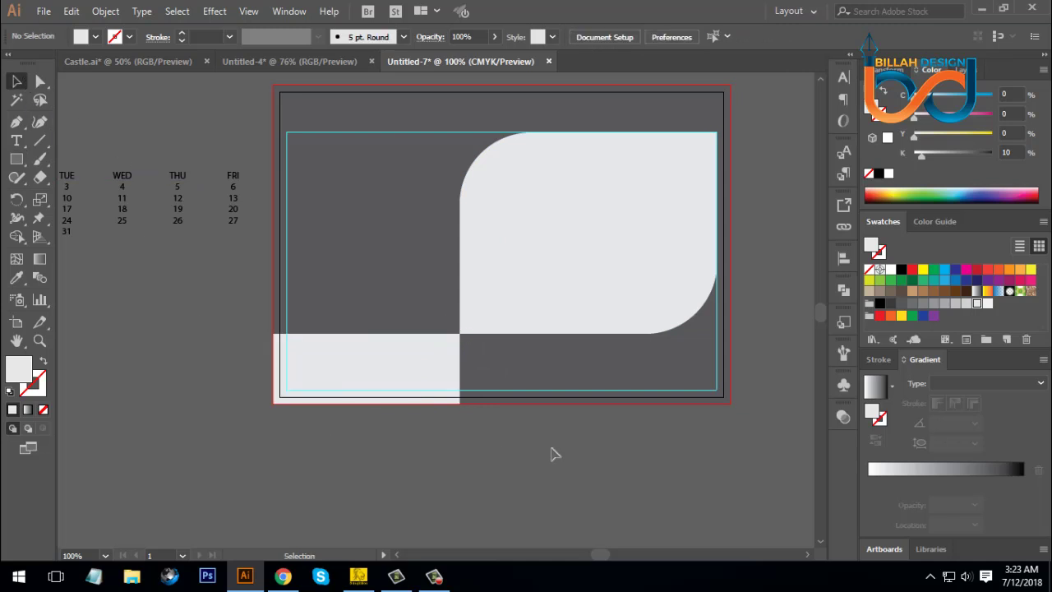
Step: Start a previewed drop shadow on both light shapes, with X and Y offsets of 0 in
{"action": "scroll", "coordinate": [575, 443], "scroll_direction": "up", "scroll_amount": 1}
{"action": "left_click", "coordinate": [435, 407]}
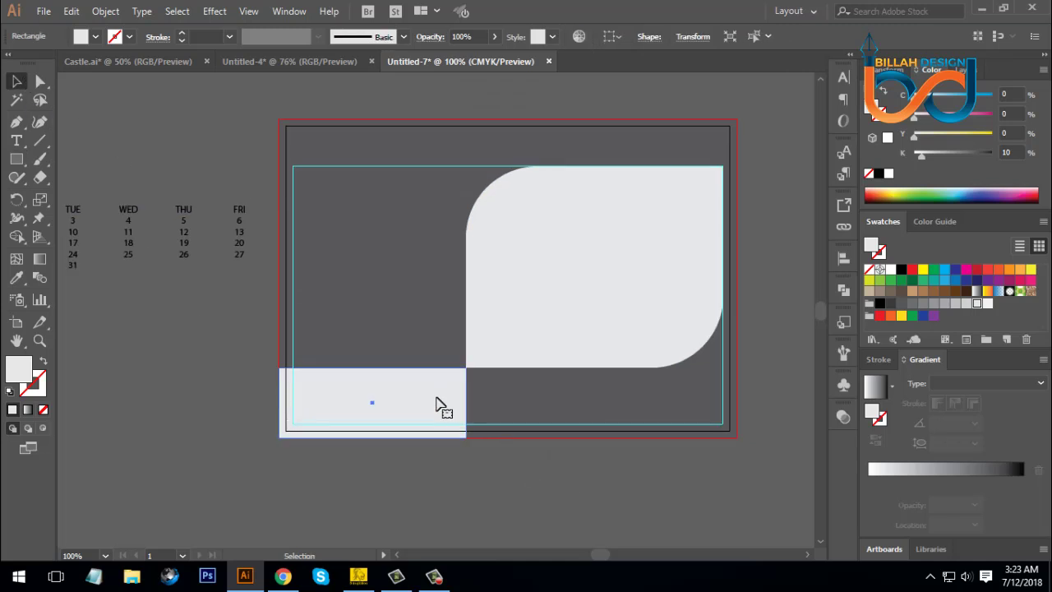
{"action": "left_click", "coordinate": [558, 286], "text": "shift"}
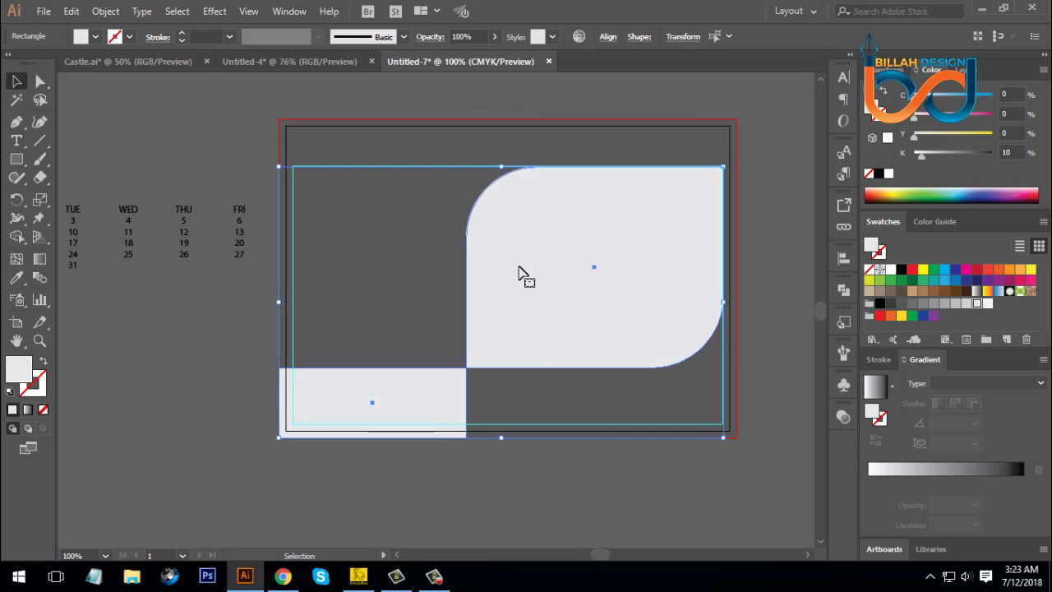
{"action": "left_click", "coordinate": [215, 11]}
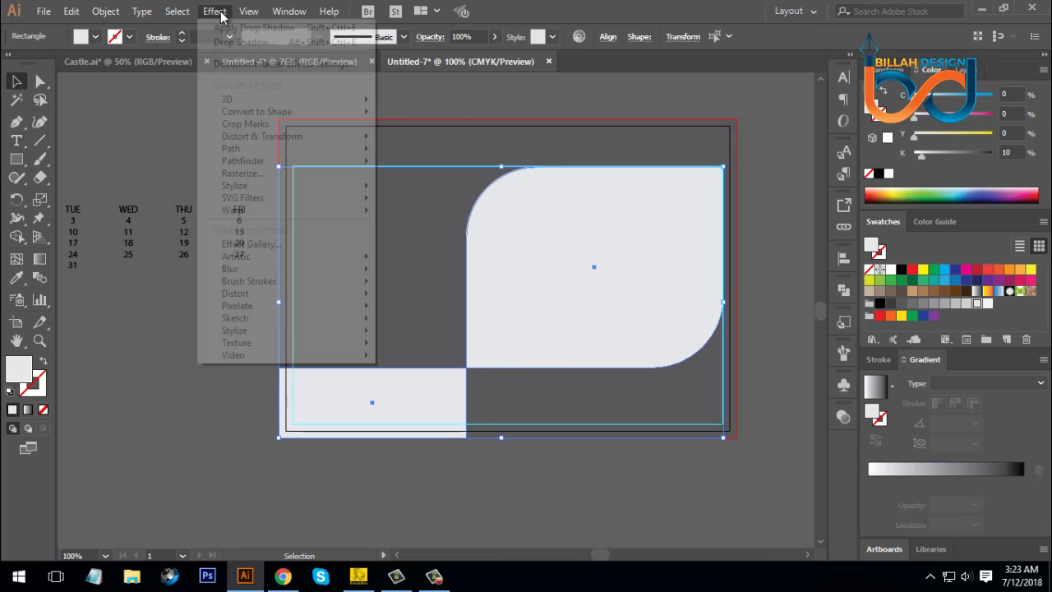
{"action": "mouse_move", "coordinate": [247, 186]}
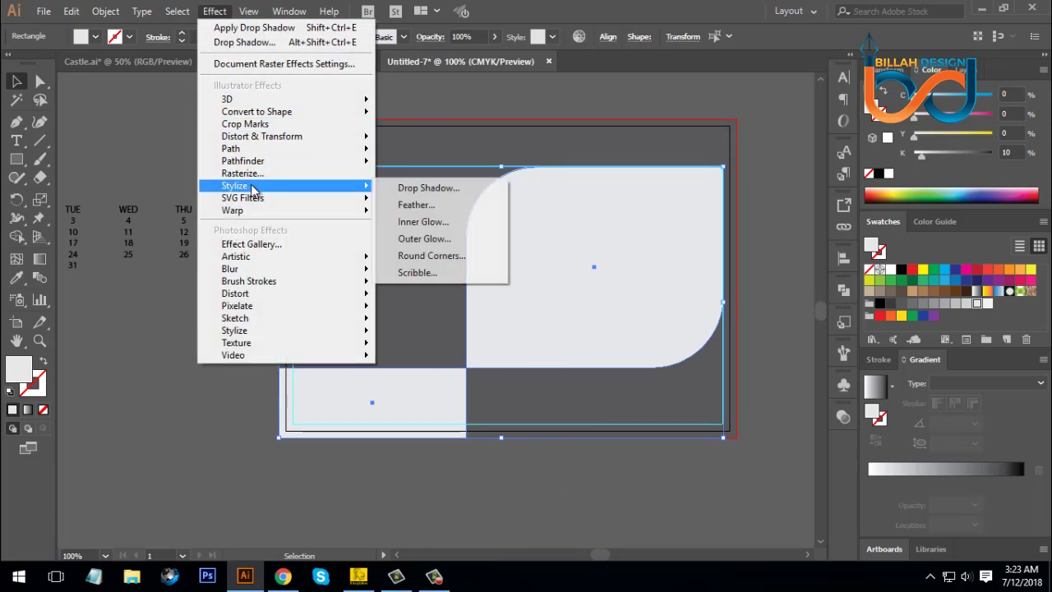
{"action": "left_click", "coordinate": [425, 189]}
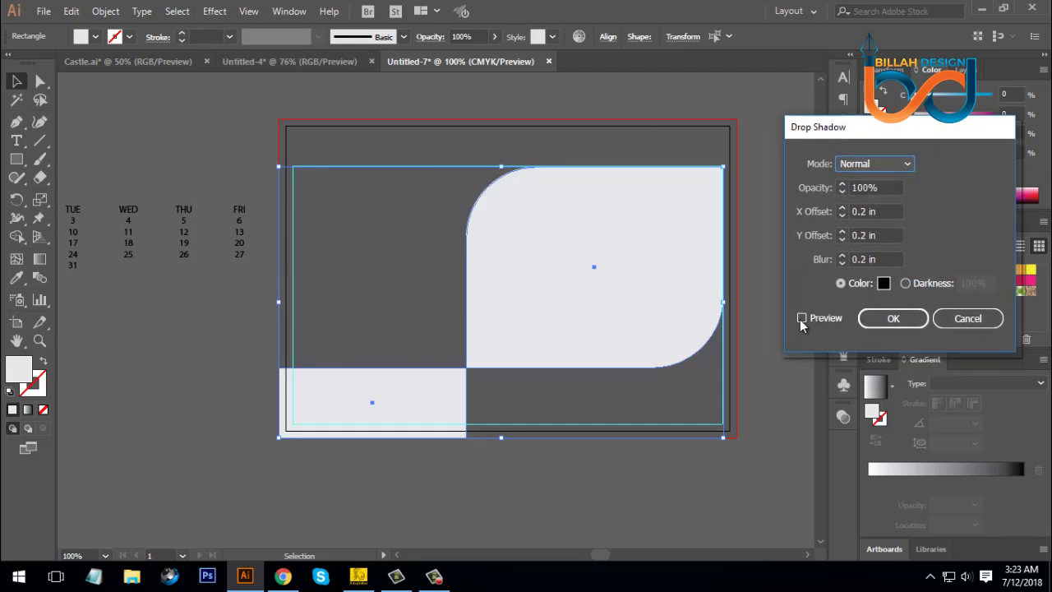
{"action": "left_click", "coordinate": [803, 318]}
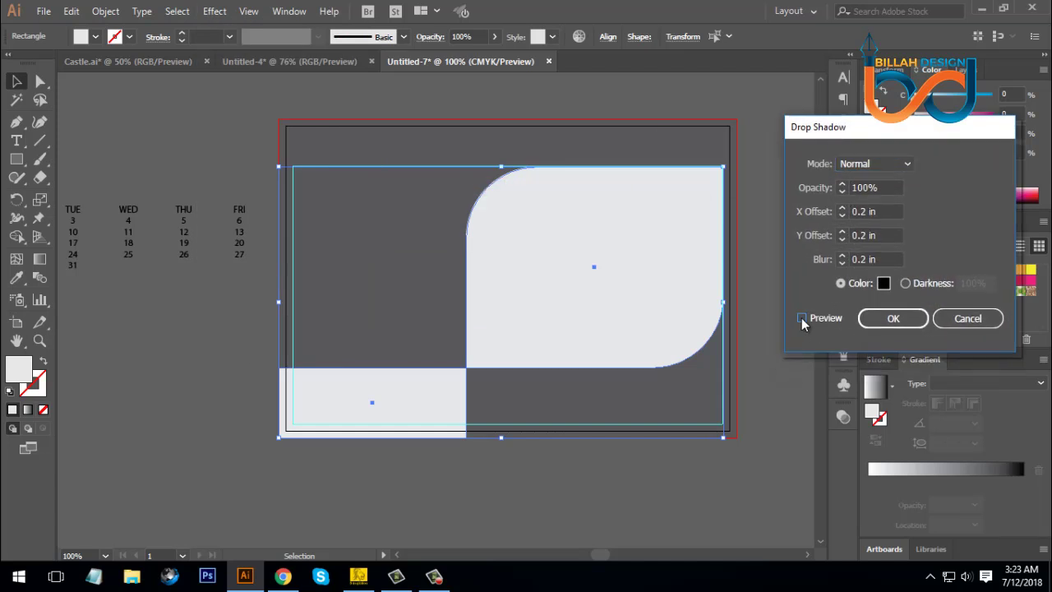
{"action": "triple_click", "coordinate": [881, 233]}
{"action": "type", "text": "0"}
{"action": "key", "text": "Tab"}
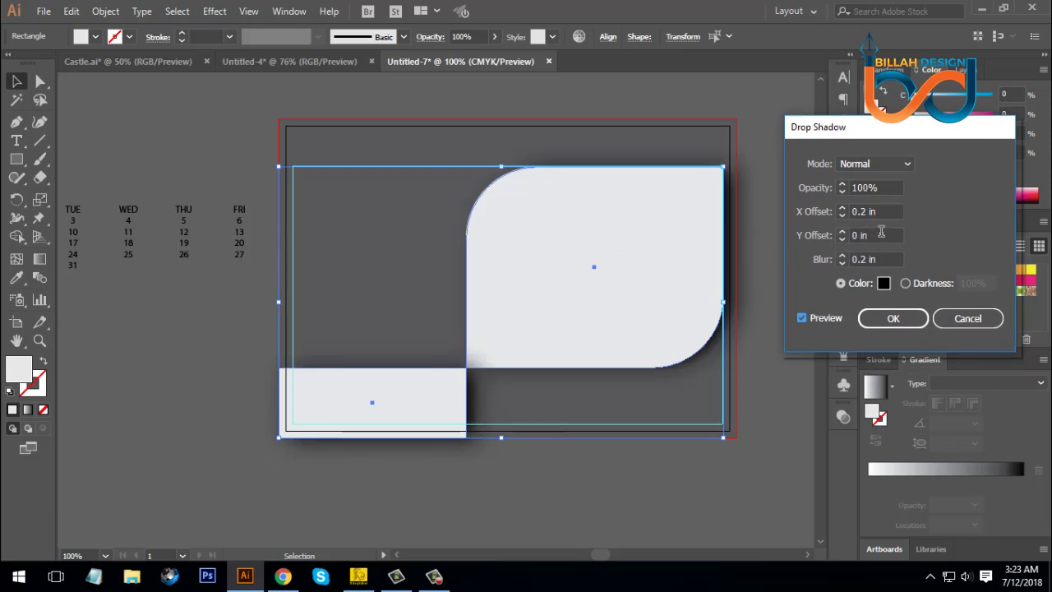
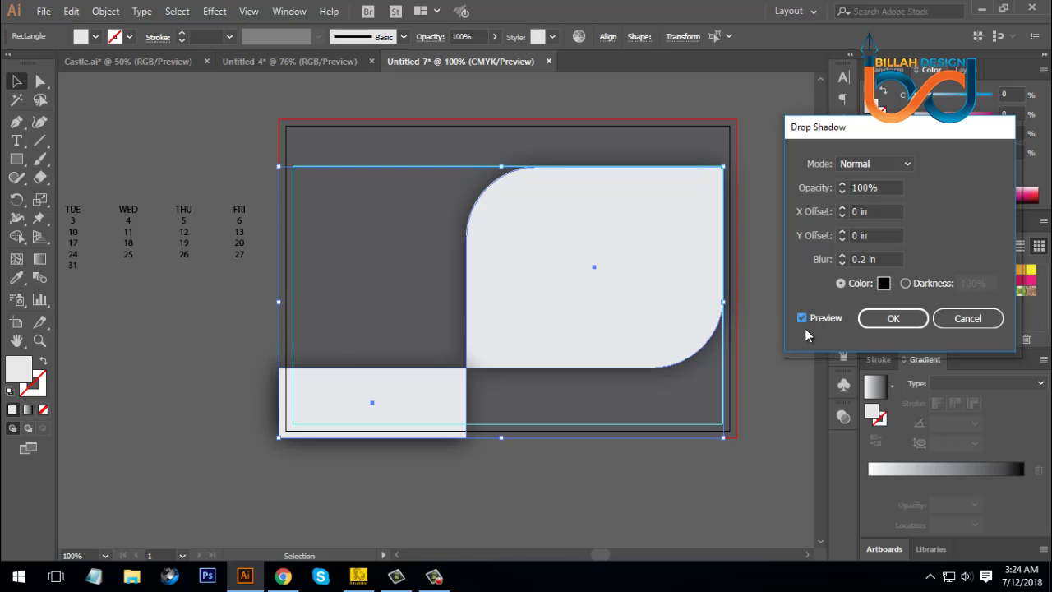
Step: Set the shadow blur to 0.3 in with 100% opacity, apply the effect, and deselect the shapes
{"action": "left_click", "coordinate": [877, 259]}
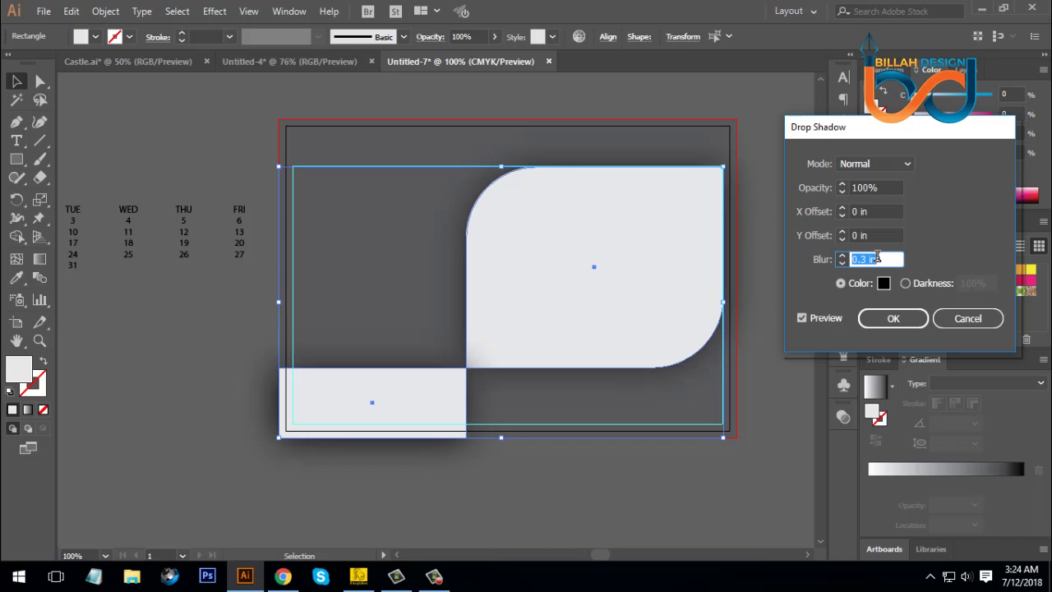
{"action": "left_click", "coordinate": [884, 187]}
{"action": "key", "text": "Down"}
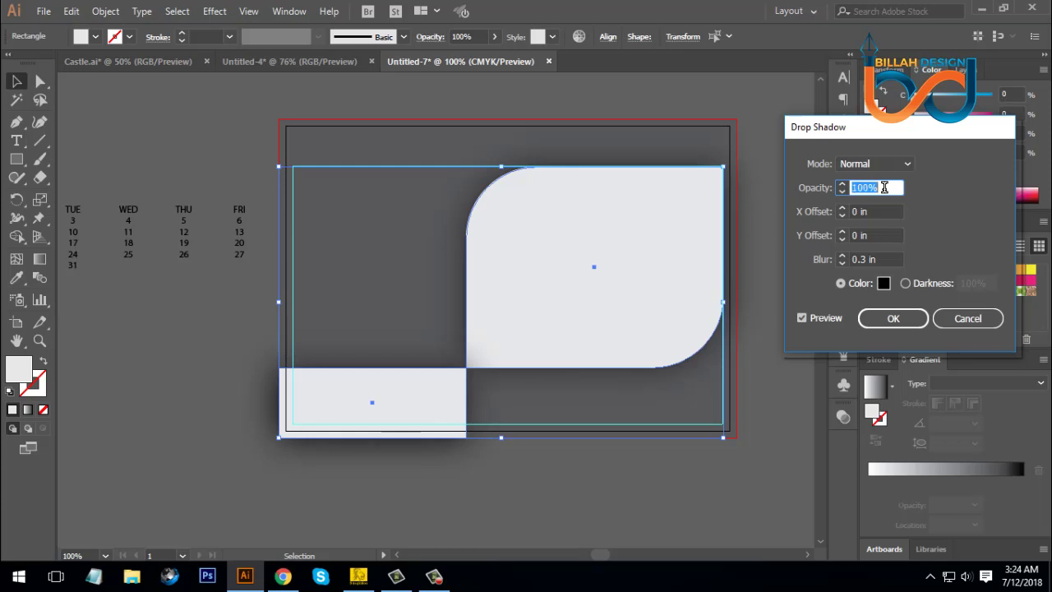
{"action": "left_click", "coordinate": [891, 318]}
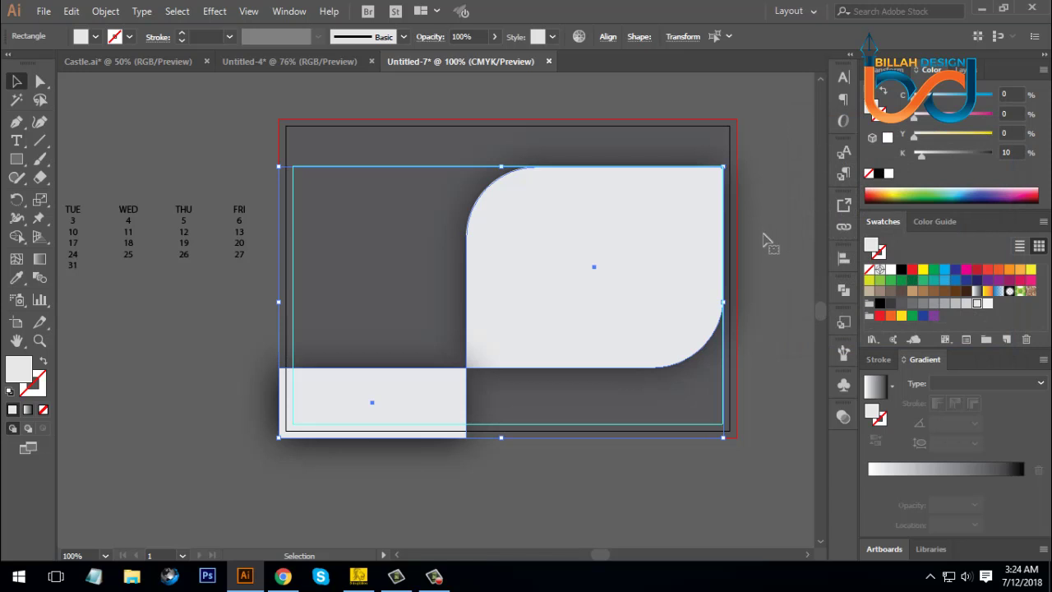
{"action": "left_click", "coordinate": [716, 490]}
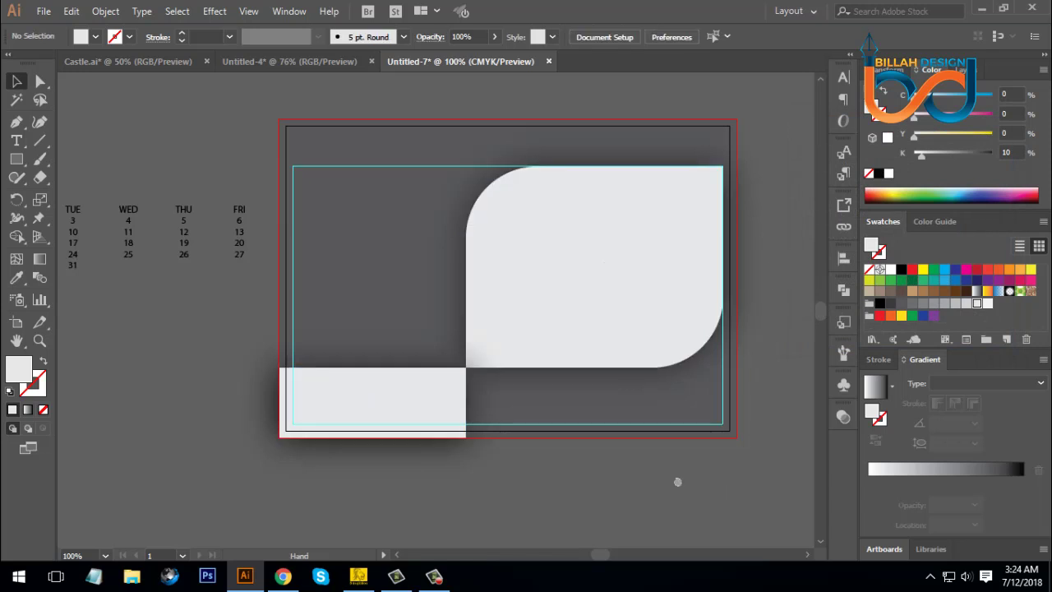
Step: Move the calendar date text over the light rounded shape and bring it to the front
{"action": "left_click_drag", "start_coordinate": [677, 482], "coordinate": [639, 463]}
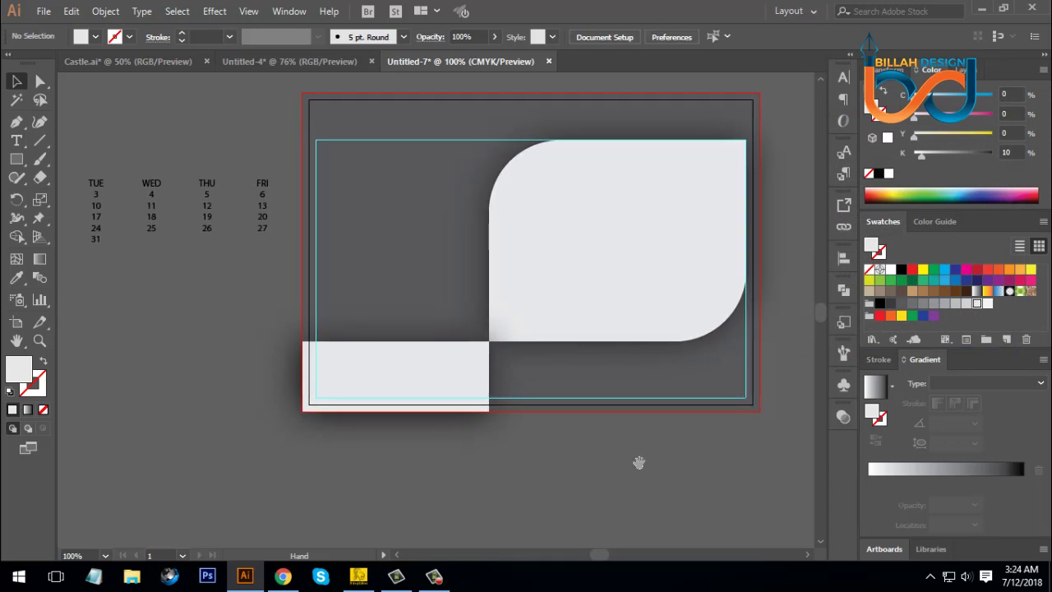
{"action": "key", "text": "ctrl+minus"}
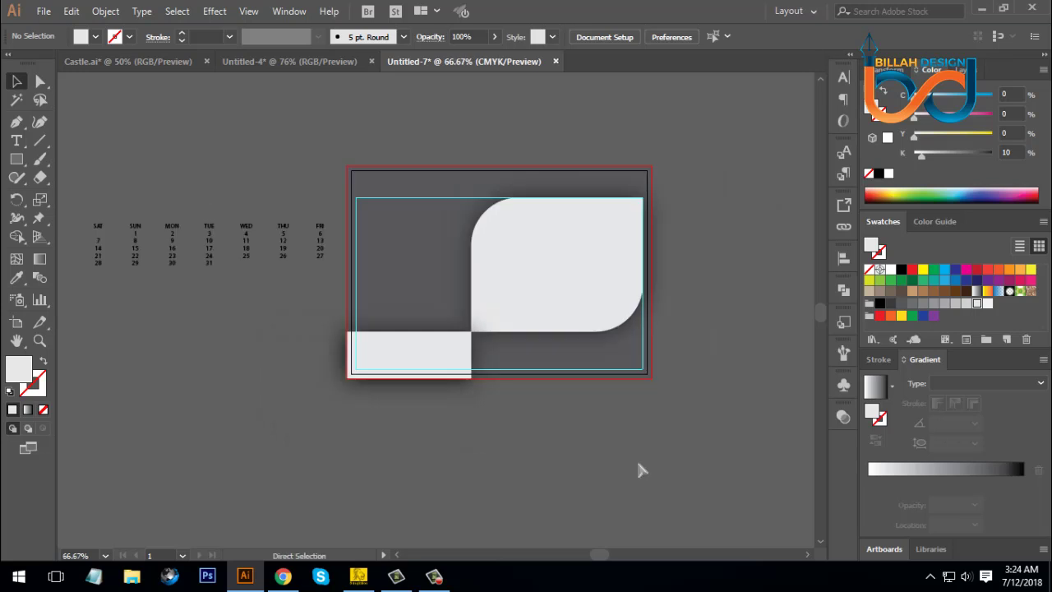
{"action": "key", "text": "ctrl+plus"}
{"action": "left_click_drag", "start_coordinate": [606, 465], "coordinate": [616, 464]}
{"action": "left_click_drag", "start_coordinate": [220, 199], "coordinate": [271, 394]}
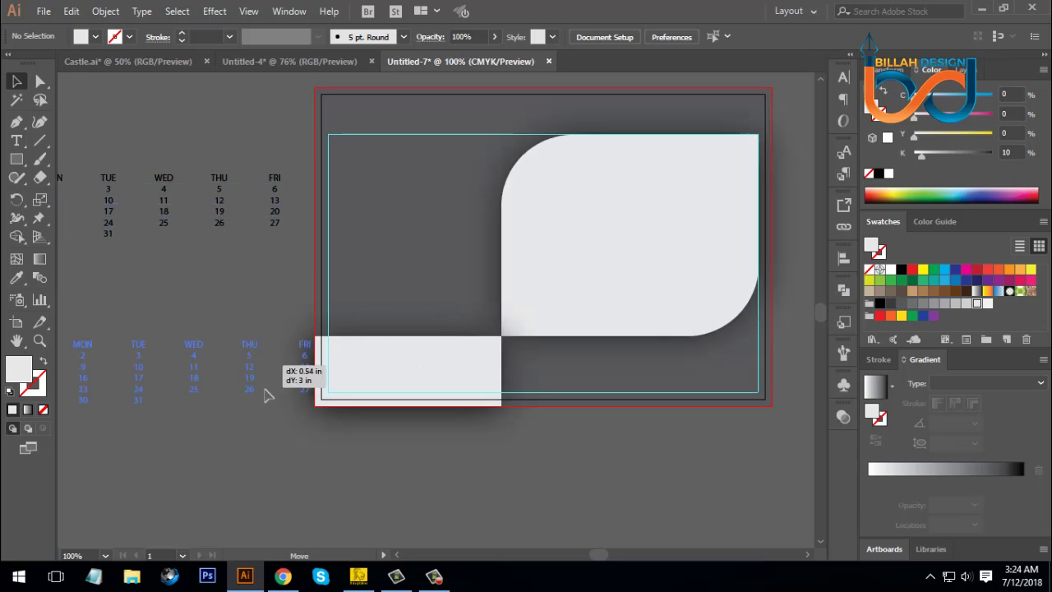
{"action": "left_click_drag", "start_coordinate": [482, 469], "coordinate": [416, 451]}
{"action": "left_click_drag", "start_coordinate": [222, 409], "coordinate": [686, 231]}
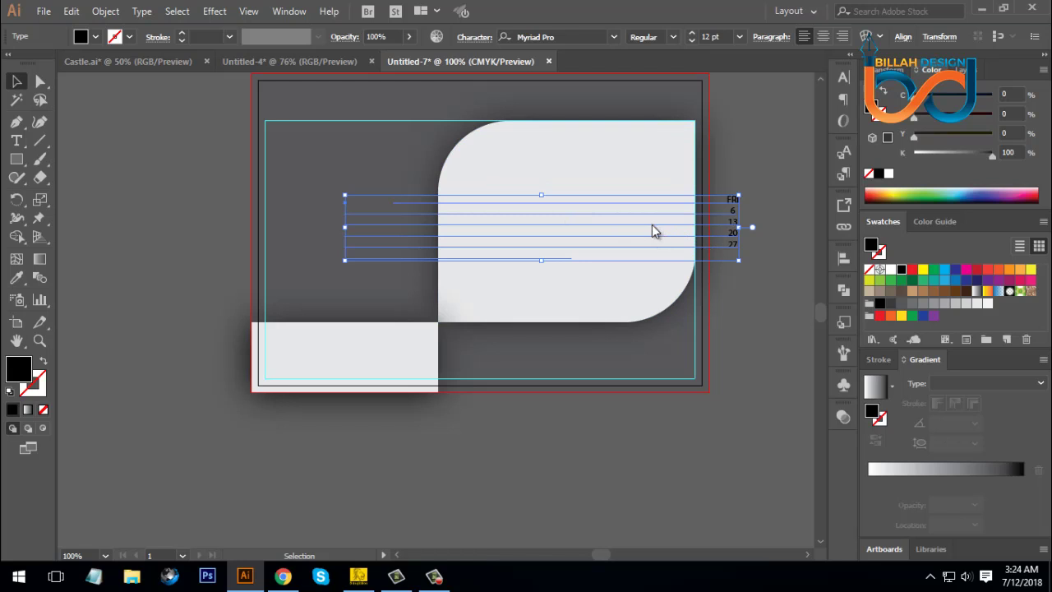
{"action": "right_click", "coordinate": [652, 231]}
{"action": "mouse_move", "coordinate": [691, 447]}
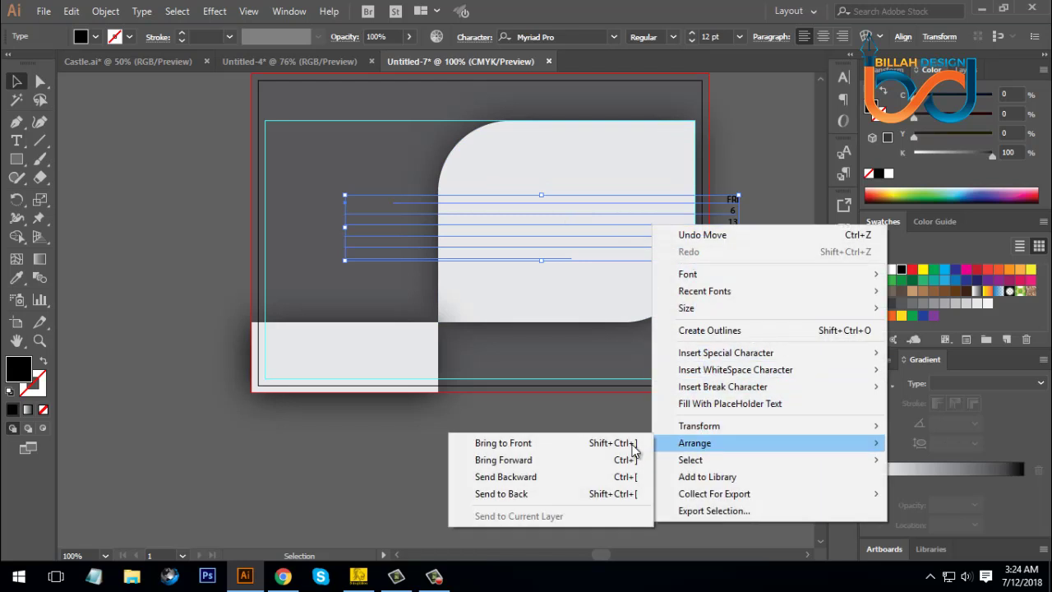
{"action": "left_click", "coordinate": [633, 450]}
{"action": "left_click", "coordinate": [677, 451]}
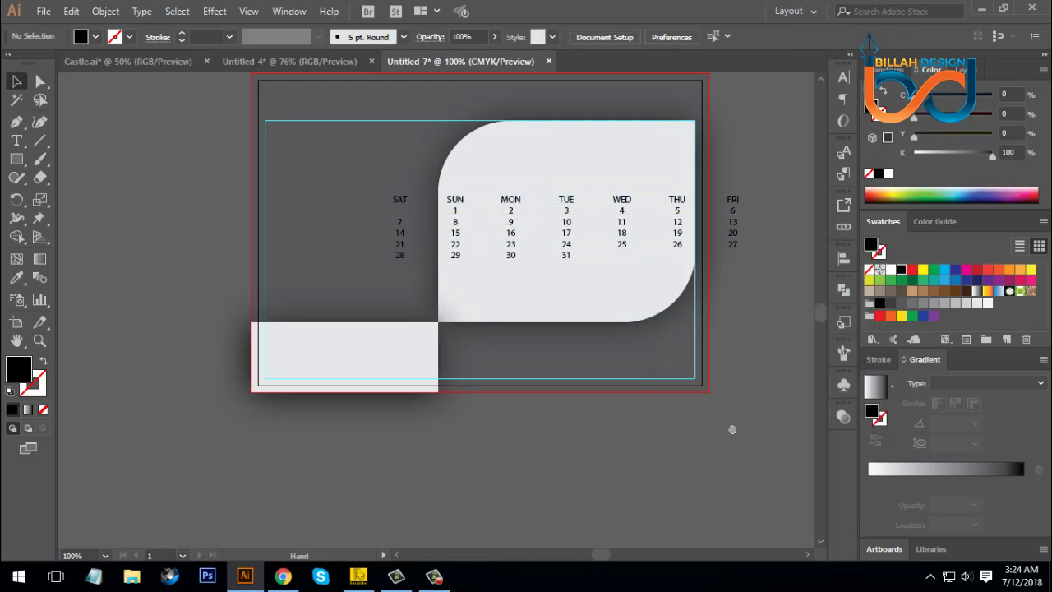
Step: Scale the calendar date text down to about 7.9 pt so all seven columns fit within the light rounded shape
{"action": "left_click_drag", "start_coordinate": [732, 429], "coordinate": [679, 455]}
{"action": "left_click", "coordinate": [670, 271]}
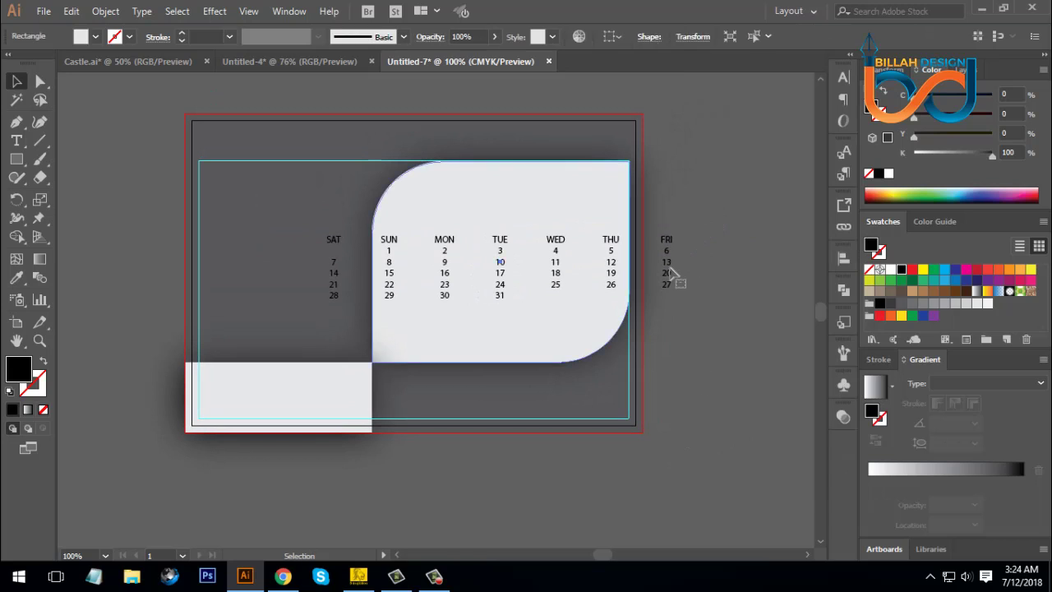
{"action": "left_click", "coordinate": [679, 279]}
{"action": "left_click", "coordinate": [669, 273]}
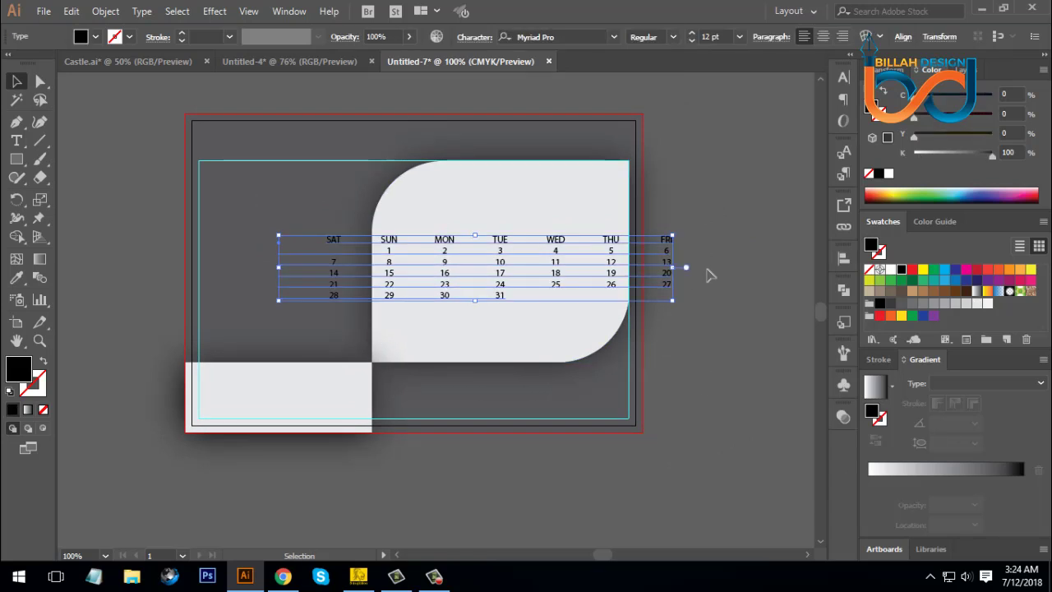
{"action": "left_click_drag", "start_coordinate": [679, 269], "coordinate": [628, 294]}
{"action": "left_click", "coordinate": [688, 345]}
{"action": "left_click_drag", "start_coordinate": [565, 273], "coordinate": [585, 273]}
{"action": "left_click", "coordinate": [700, 324]}
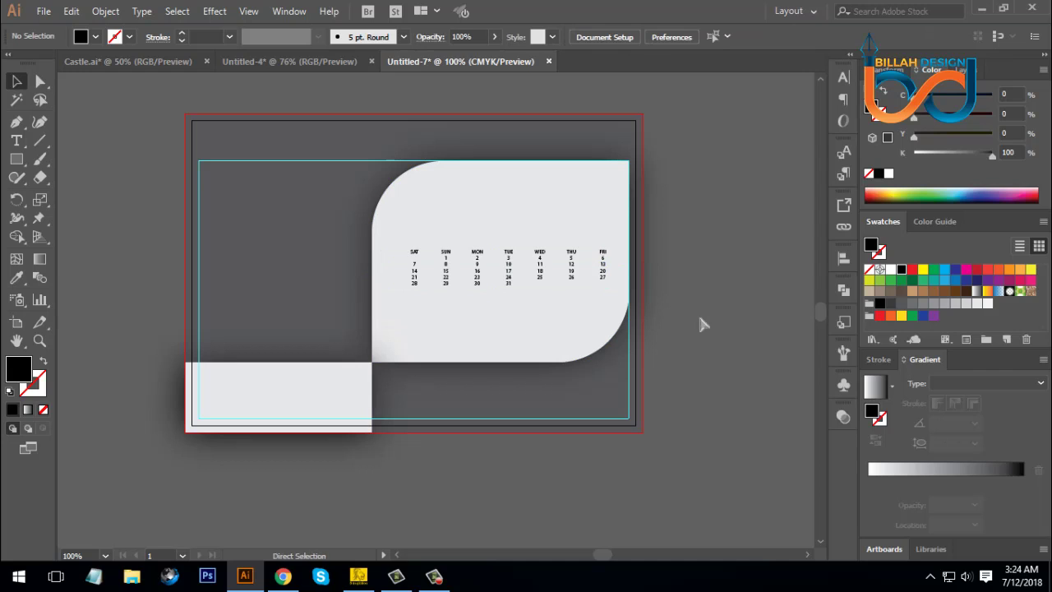
Step: Nudge the date text left to even out the side gaps within the rounded shape, and deselect it
{"action": "key", "text": "ctrl+plus"}
{"action": "left_click_drag", "start_coordinate": [673, 223], "coordinate": [674, 338]}
{"action": "left_click", "coordinate": [637, 316]}
{"action": "key", "text": "Left"}
{"action": "key", "text": "Left"}
{"action": "key", "text": "Left"}
{"action": "key", "text": "Left"}
{"action": "key", "text": "Left"}
{"action": "key", "text": "Left"}
{"action": "key", "text": "Left"}
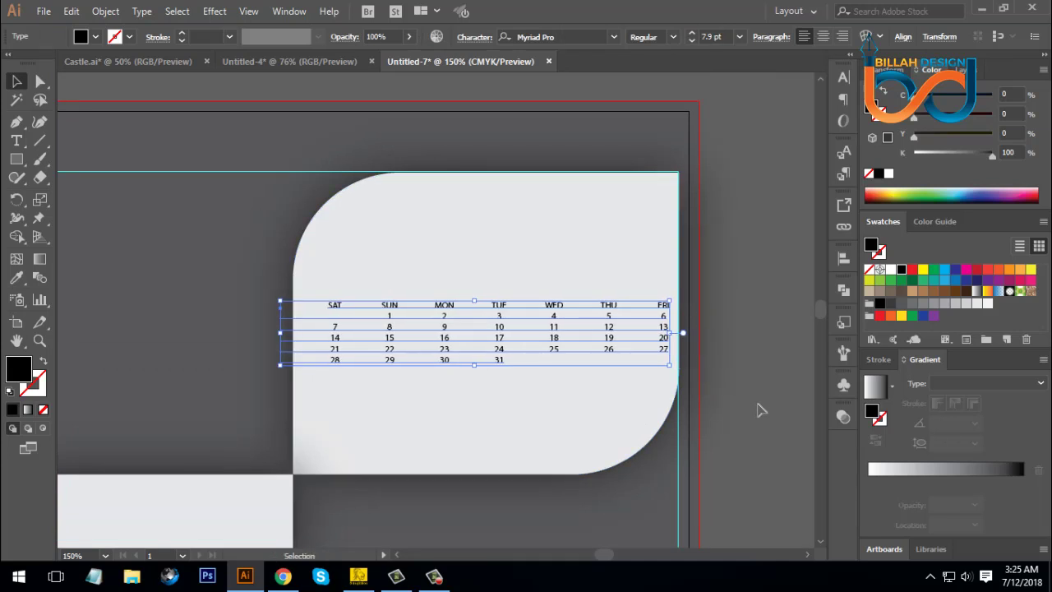
{"action": "key", "text": "Left"}
{"action": "key", "text": "Left"}
{"action": "key", "text": "Left"}
{"action": "key", "text": "Left"}
{"action": "key", "text": "Left"}
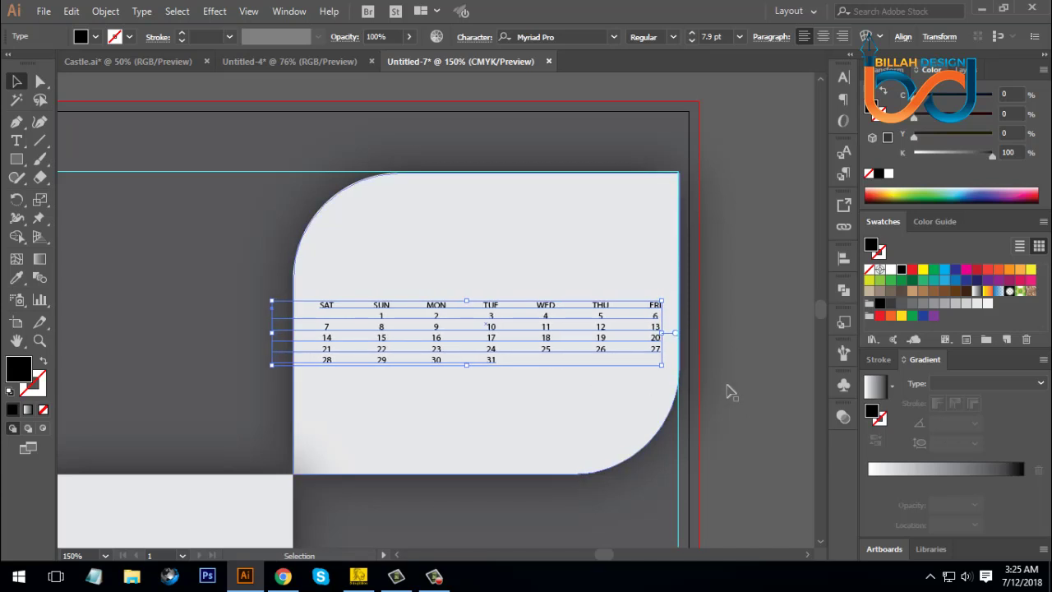
{"action": "key", "text": "Left"}
{"action": "key", "text": "Left"}
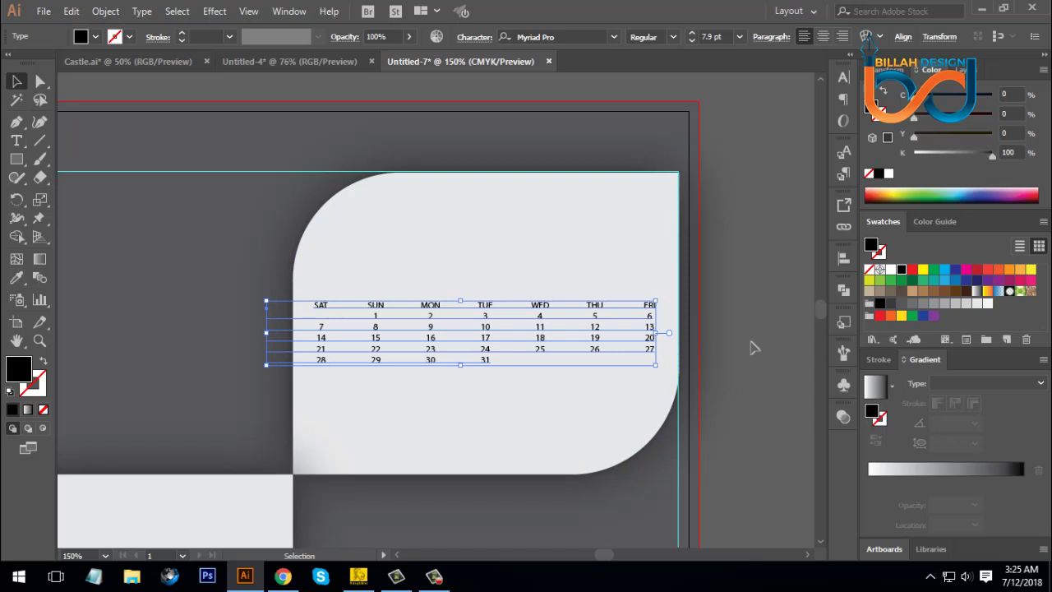
{"action": "key", "text": "Right"}
{"action": "left_click", "coordinate": [756, 377]}
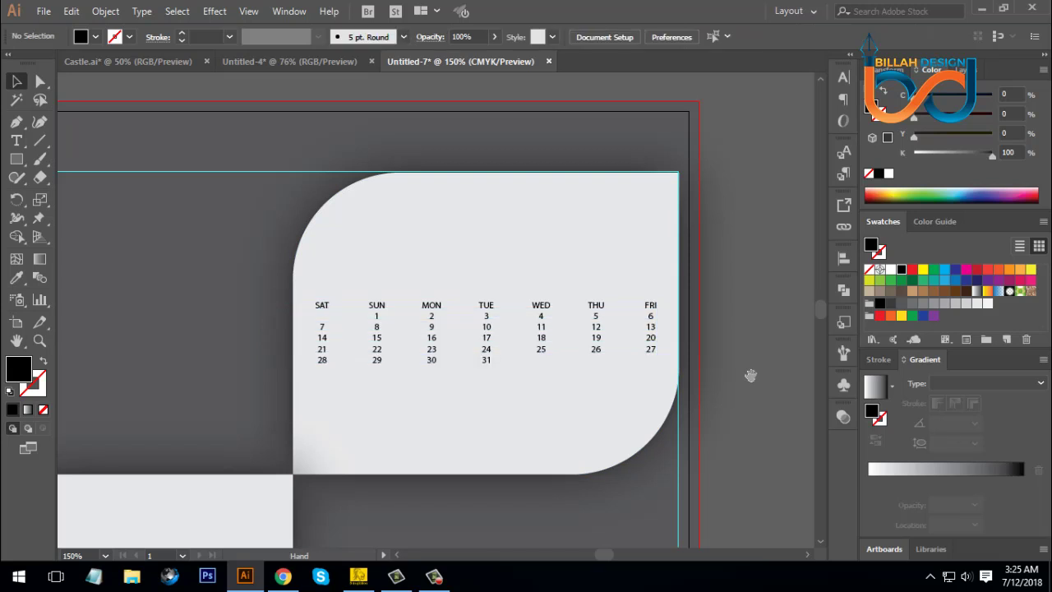
Step: Set the calendar date text's font size to 16 pt and deselect it
{"action": "left_click", "coordinate": [600, 331]}
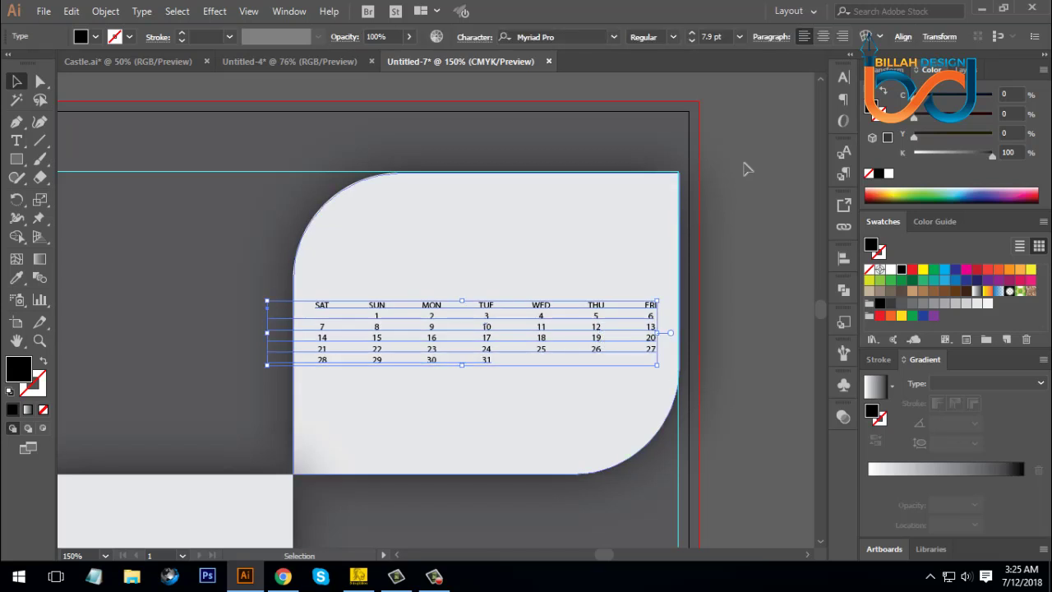
{"action": "left_click", "coordinate": [844, 80]}
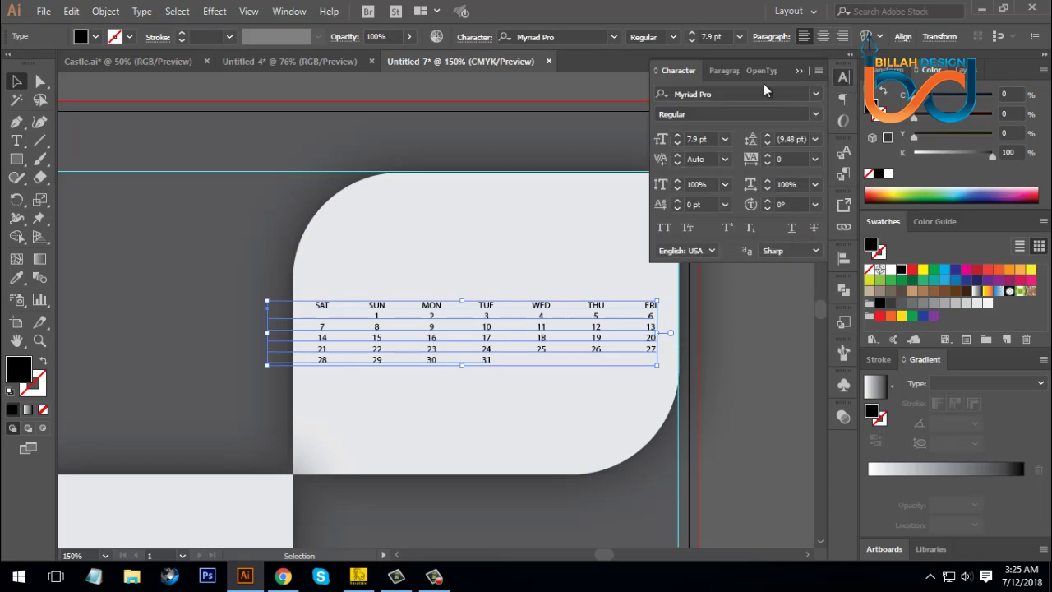
{"action": "triple_click", "coordinate": [697, 138]}
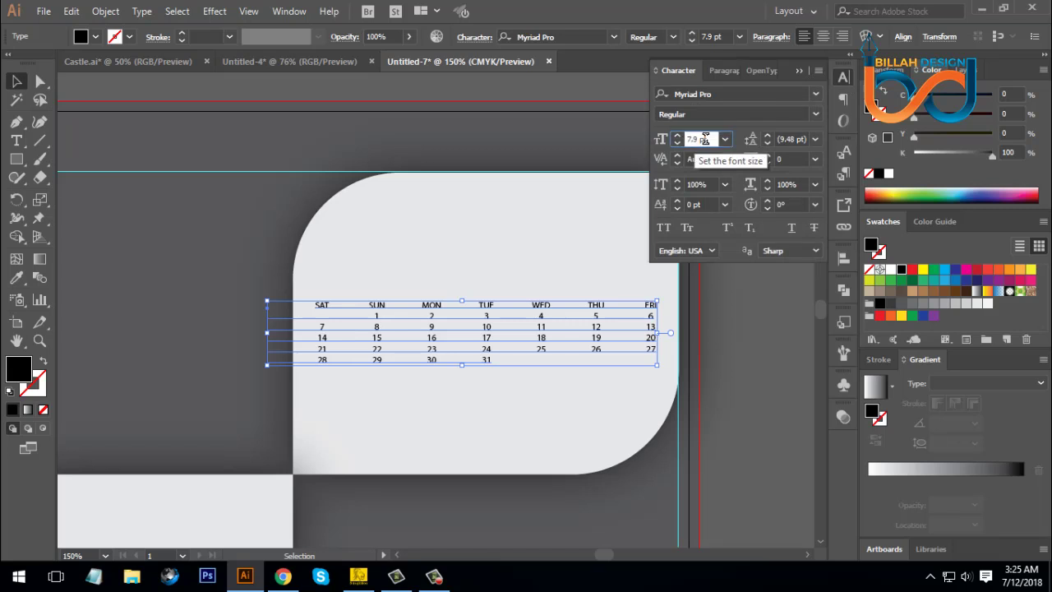
{"action": "type", "text": "9"}
{"action": "key", "text": "Return"}
{"action": "key", "text": "Up"}
{"action": "key", "text": "Up"}
{"action": "key", "text": "Up"}
{"action": "key", "text": "Up"}
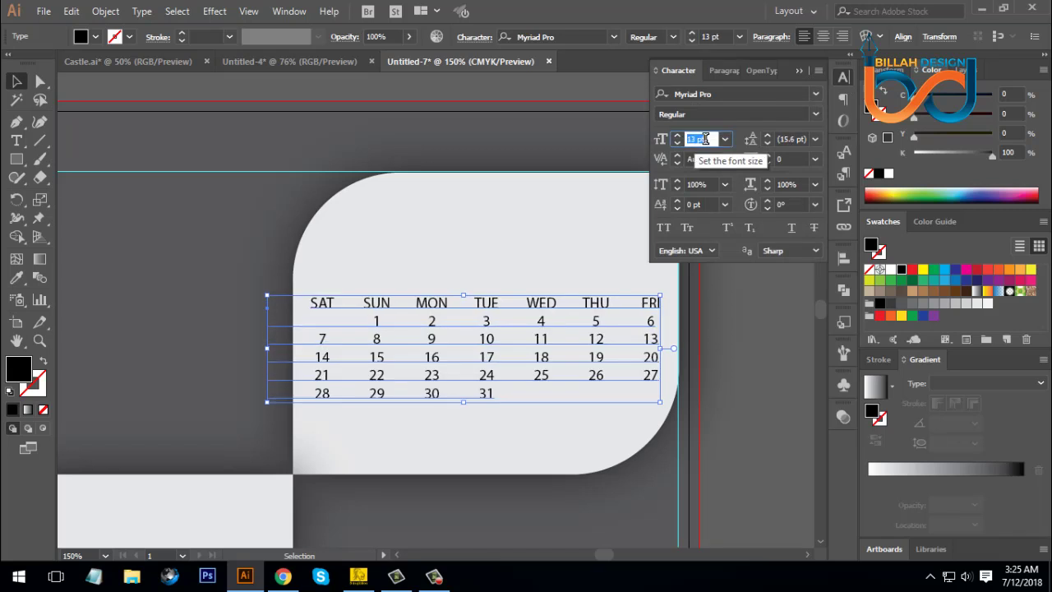
{"action": "key", "text": "Up"}
{"action": "key", "text": "Up"}
{"action": "key", "text": "Up"}
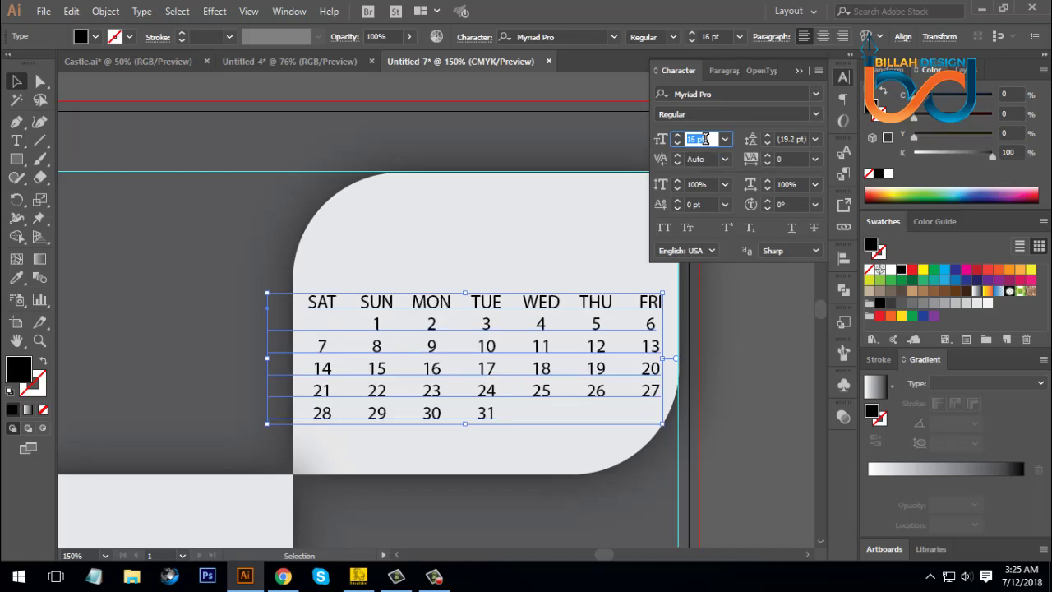
{"action": "left_click", "coordinate": [754, 314]}
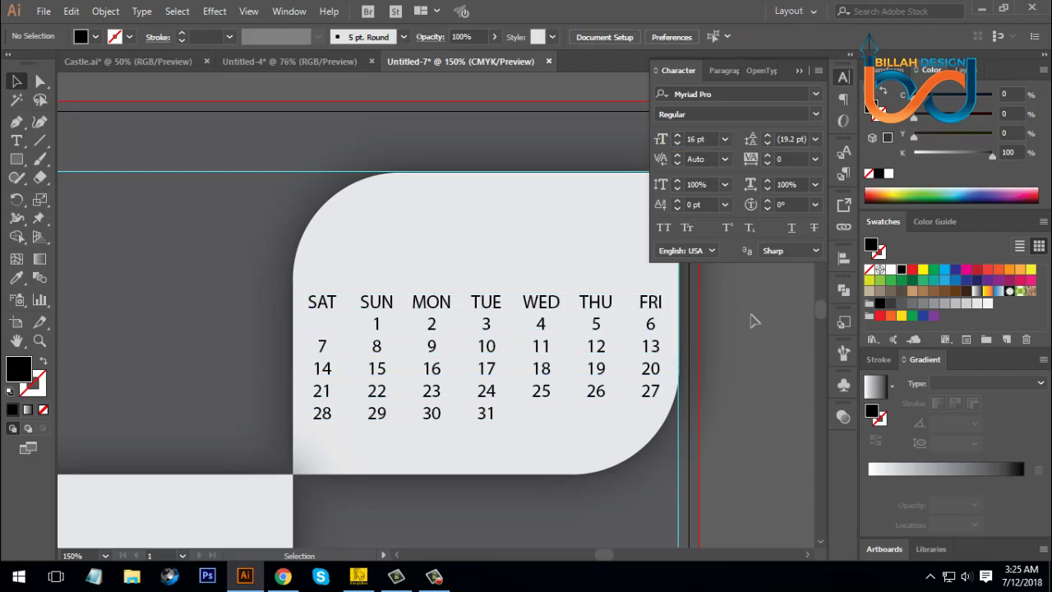
Step: Nudge the date text up into the upper part of the rounded shape, leaving room for a heading above the weekday row
{"action": "left_click_drag", "start_coordinate": [723, 332], "coordinate": [660, 306]}
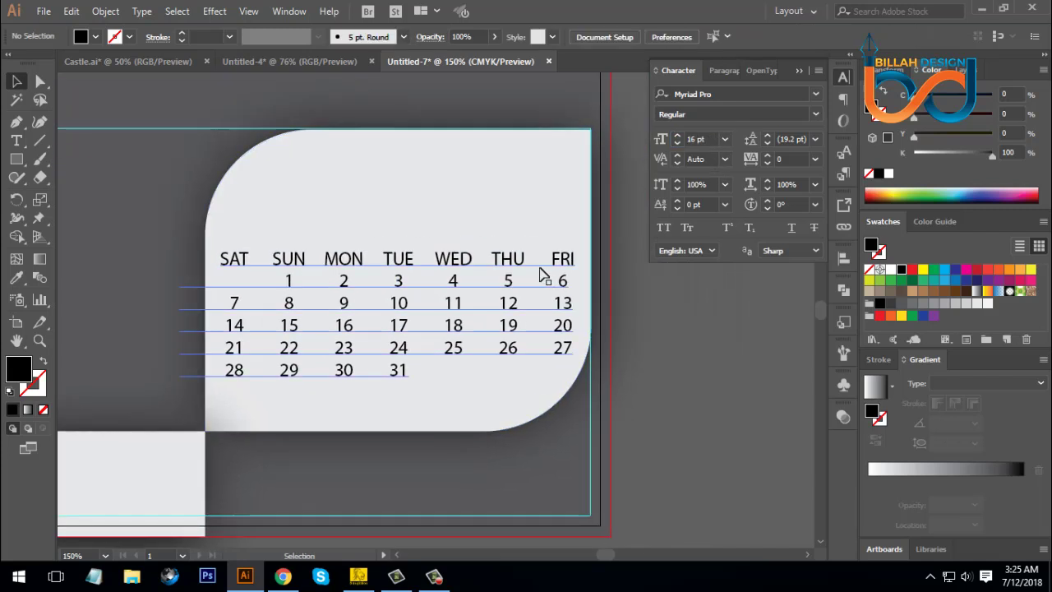
{"action": "left_click", "coordinate": [530, 275]}
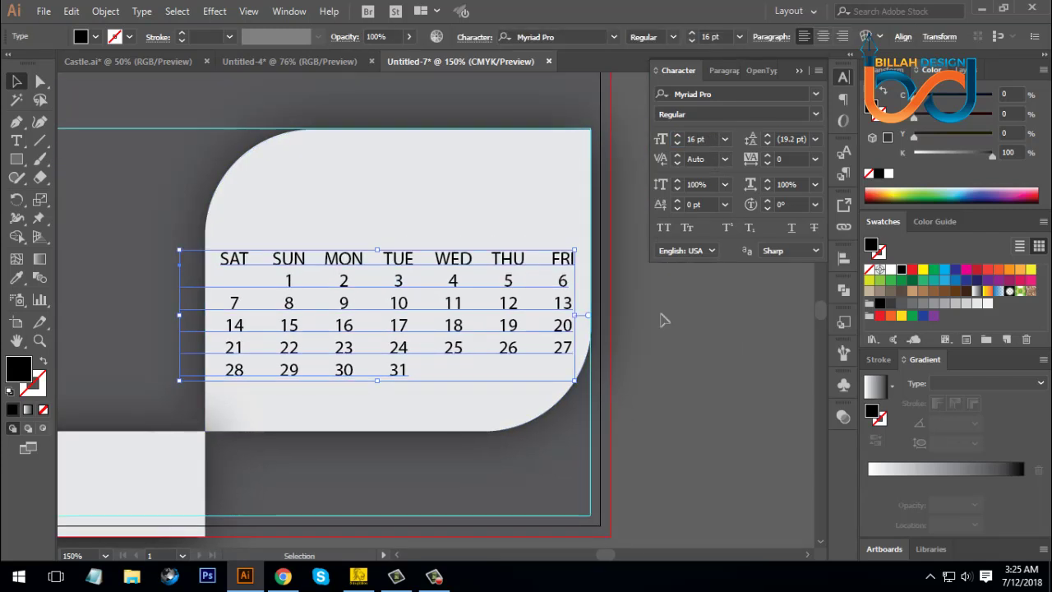
{"action": "key", "text": "Up"}
{"action": "key", "text": "Up"}
{"action": "key", "text": "Up"}
{"action": "key", "text": "Up"}
{"action": "key", "text": "Up"}
{"action": "key", "text": "Up"}
{"action": "key", "text": "Up"}
{"action": "key", "text": "Up"}
{"action": "key", "text": "Up"}
{"action": "key", "text": "Up"}
{"action": "key", "text": "Up"}
{"action": "key", "text": "Up"}
{"action": "key", "text": "Up"}
{"action": "key", "text": "Up"}
{"action": "key", "text": "Up"}
{"action": "key", "text": "Up"}
{"action": "key", "text": "Up"}
{"action": "key", "text": "Up"}
{"action": "key", "text": "Up"}
{"action": "key", "text": "Up"}
{"action": "key", "text": "Up"}
{"action": "key", "text": "Up"}
{"action": "key", "text": "Up"}
{"action": "key", "text": "Up"}
{"action": "key", "text": "Up"}
{"action": "key", "text": "Up"}
{"action": "key", "text": "Up"}
{"action": "key", "text": "Up"}
{"action": "key", "text": "Up"}
{"action": "key", "text": "Up"}
{"action": "key", "text": "Up"}
{"action": "key", "text": "Up"}
{"action": "key", "text": "Up"}
{"action": "key", "text": "Up"}
{"action": "key", "text": "Up"}
{"action": "key", "text": "Up"}
{"action": "key", "text": "Up"}
{"action": "key", "text": "Up"}
{"action": "key", "text": "Up"}
{"action": "key", "text": "Up"}
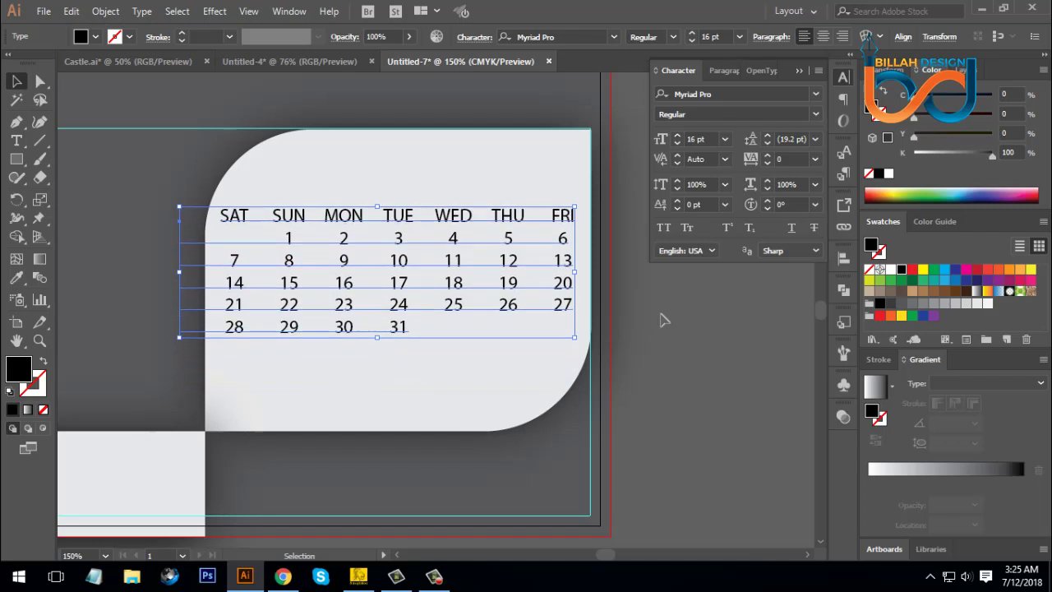
{"action": "key", "text": "Down"}
{"action": "key", "text": "Down"}
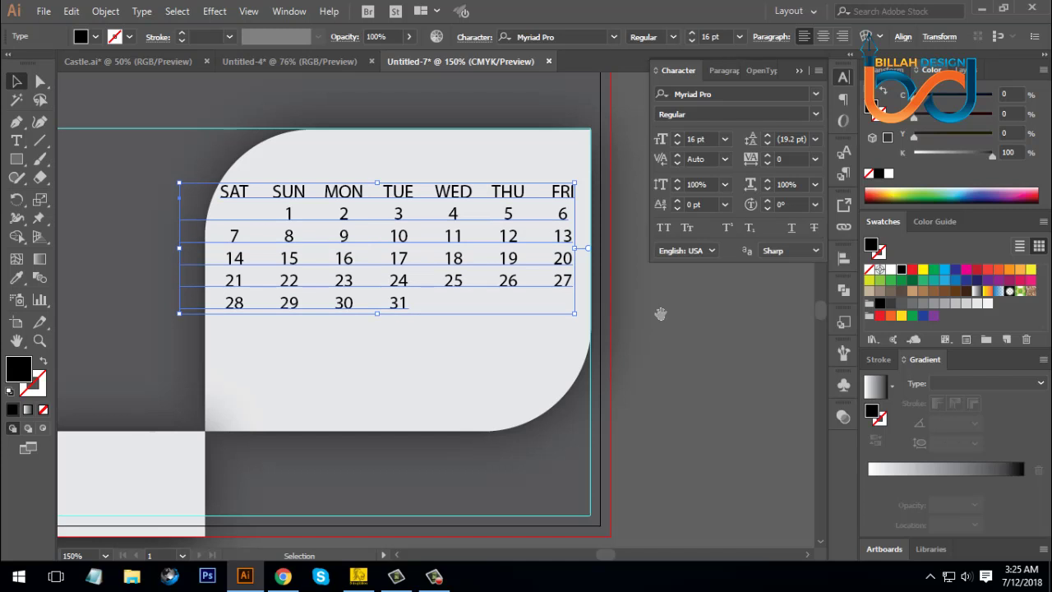
Step: Scale the date text down slightly about its centre to 15.55 pt, and deselect it
{"action": "left_click_drag", "start_coordinate": [660, 313], "coordinate": [666, 316]}
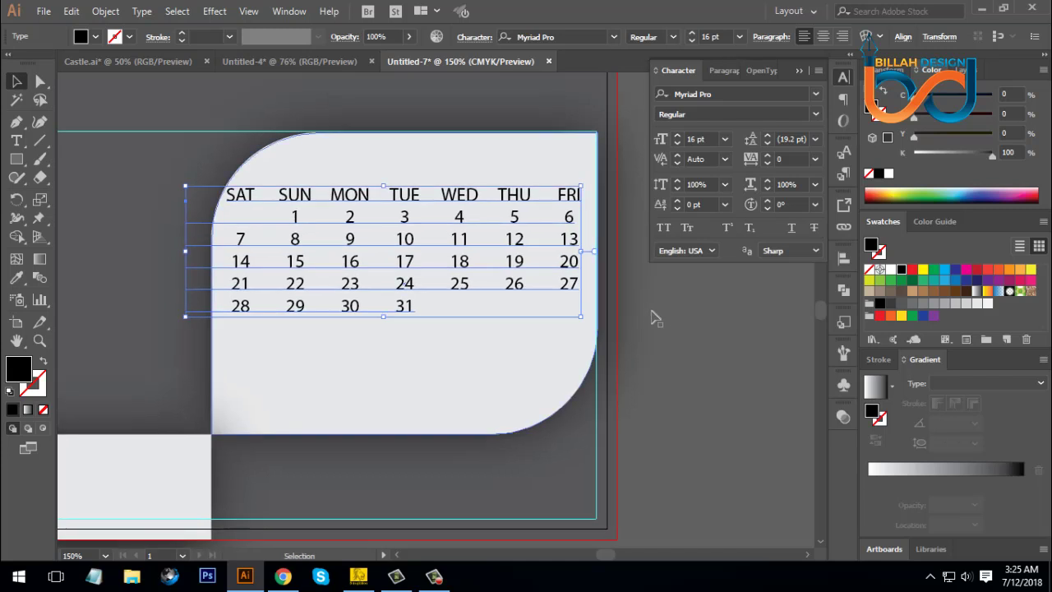
{"action": "left_click_drag", "start_coordinate": [584, 253], "coordinate": [578, 255]}
{"action": "left_click", "coordinate": [699, 364]}
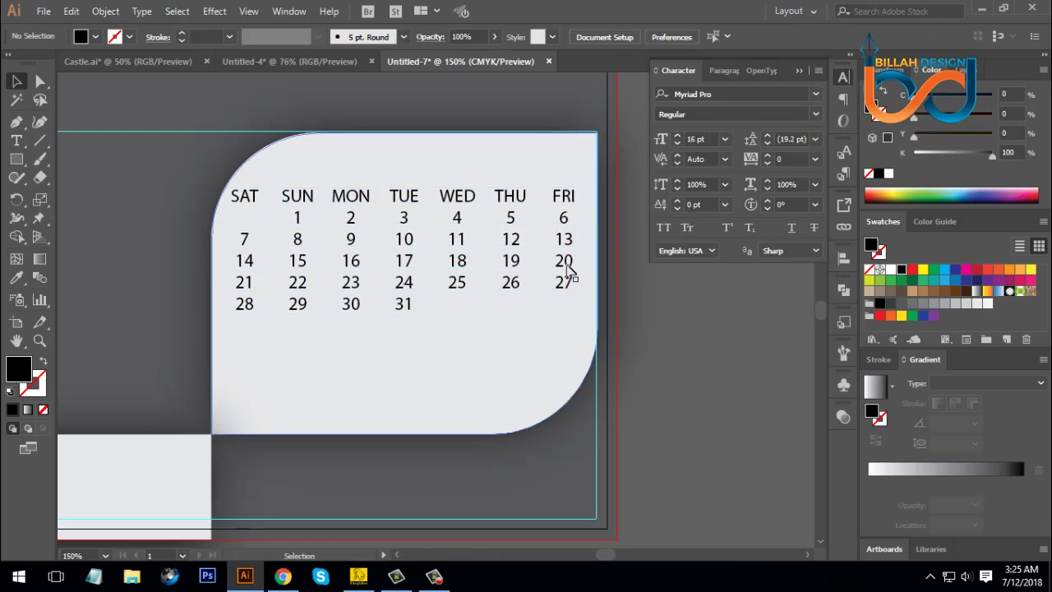
Step: Fine-tune the date text's horizontal position inside the rounded shape with small nudges right and left
{"action": "left_click", "coordinate": [512, 203]}
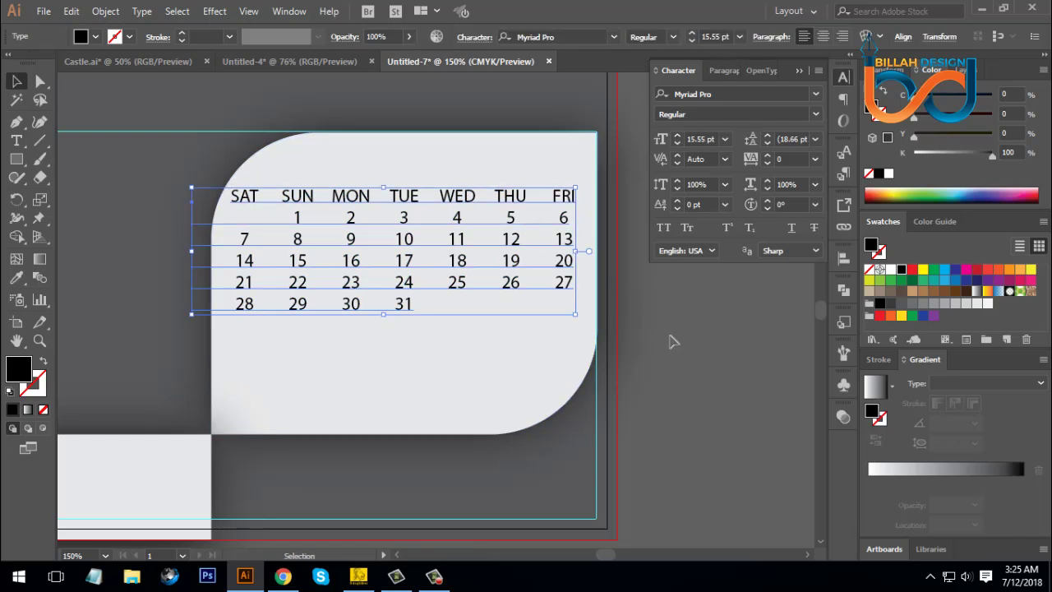
{"action": "key", "text": "Right"}
{"action": "key", "text": "Right"}
{"action": "key", "text": "Right"}
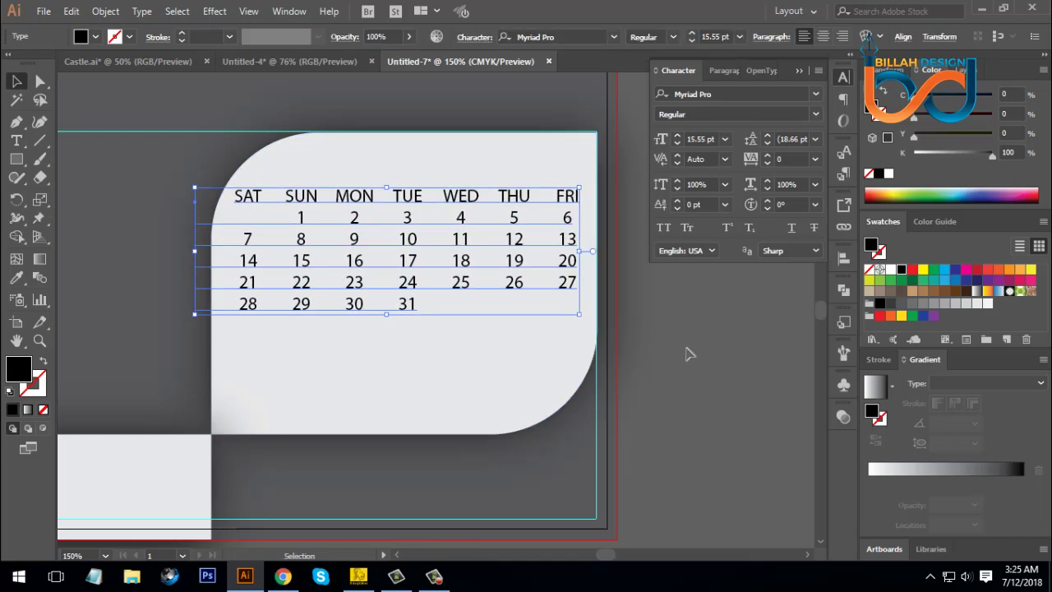
{"action": "left_click", "coordinate": [689, 362]}
{"action": "left_click_drag", "start_coordinate": [639, 321], "coordinate": [645, 321]}
{"action": "left_click", "coordinate": [585, 263]}
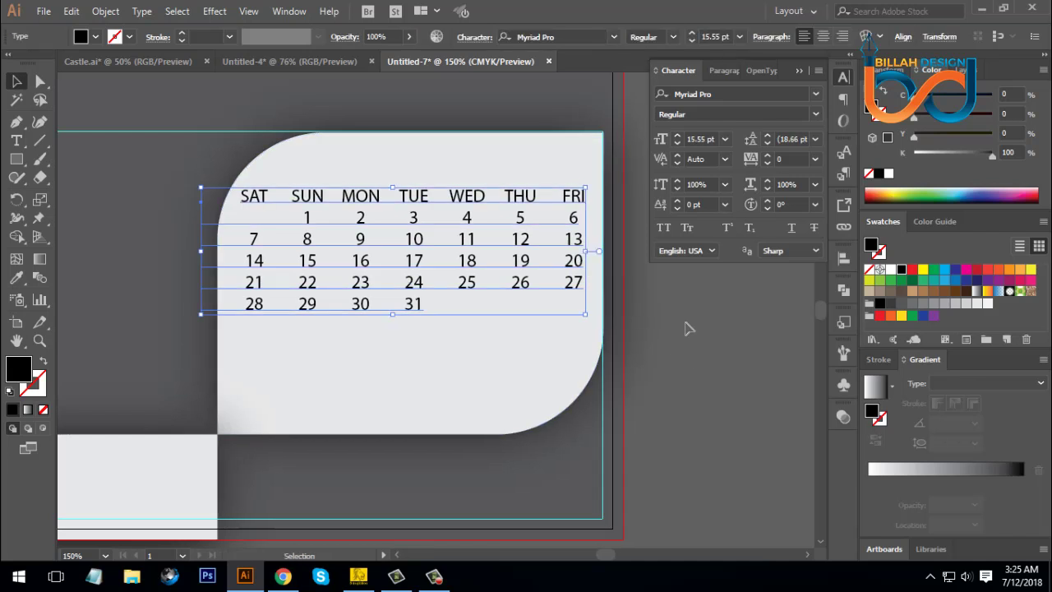
{"action": "key", "text": "Left"}
{"action": "key", "text": "Left"}
{"action": "left_click", "coordinate": [720, 362]}
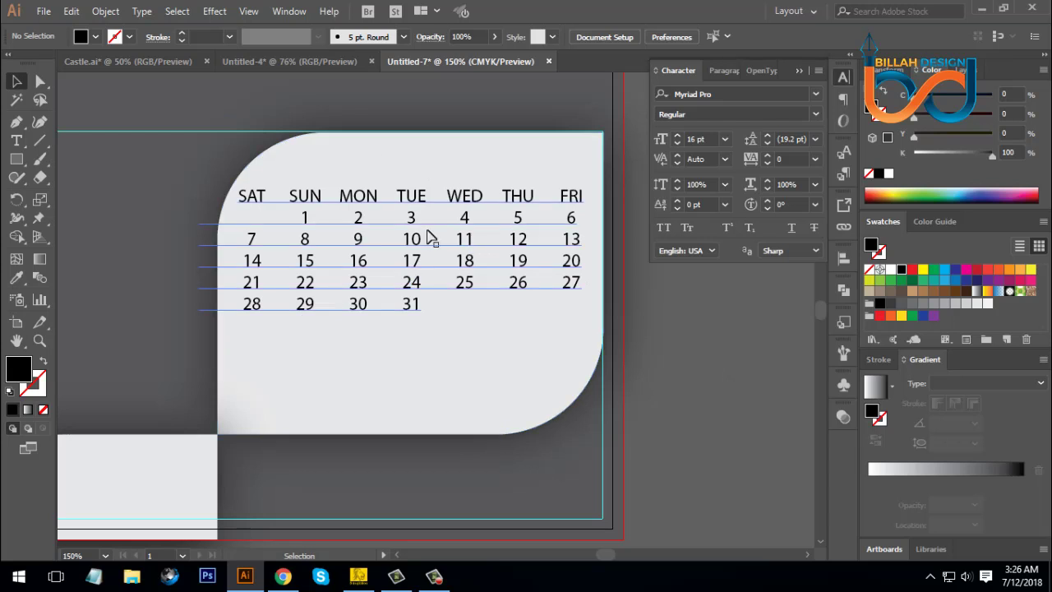
Step: Add the heading text "JULY-2018" at 16 pt and position it above the weekday row near the shape's middle
{"action": "left_click_drag", "start_coordinate": [427, 237], "coordinate": [452, 312]}
{"action": "key", "text": "t"}
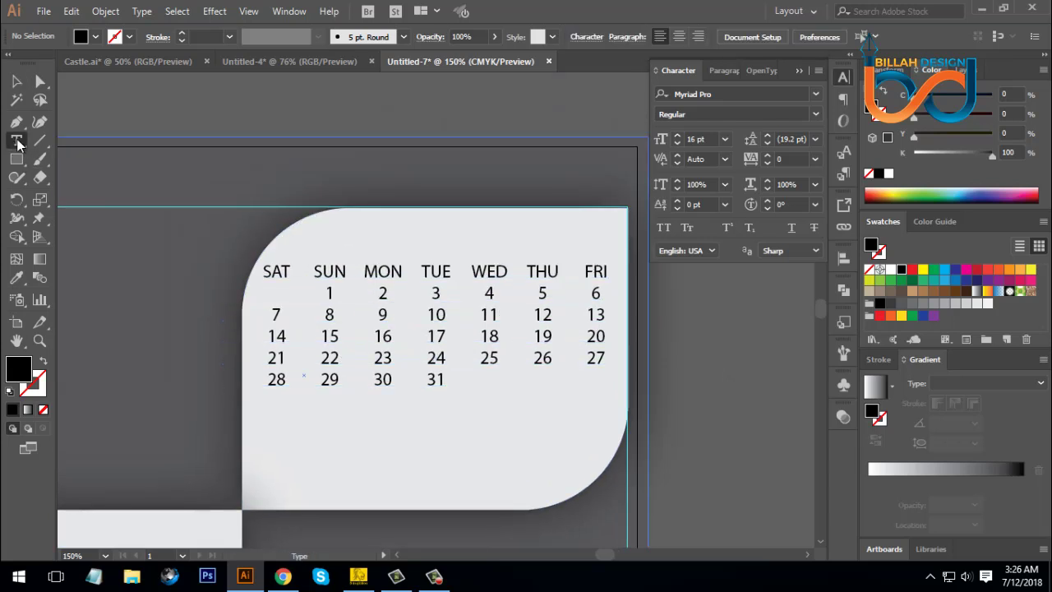
{"action": "left_click", "coordinate": [356, 232]}
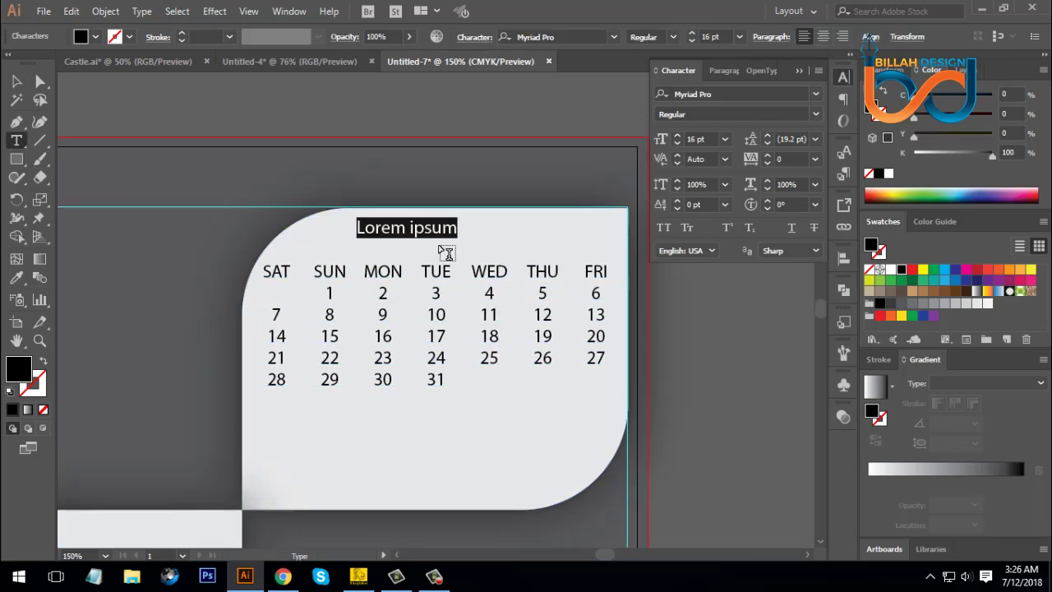
{"action": "type", "text": "JULY-2018"}
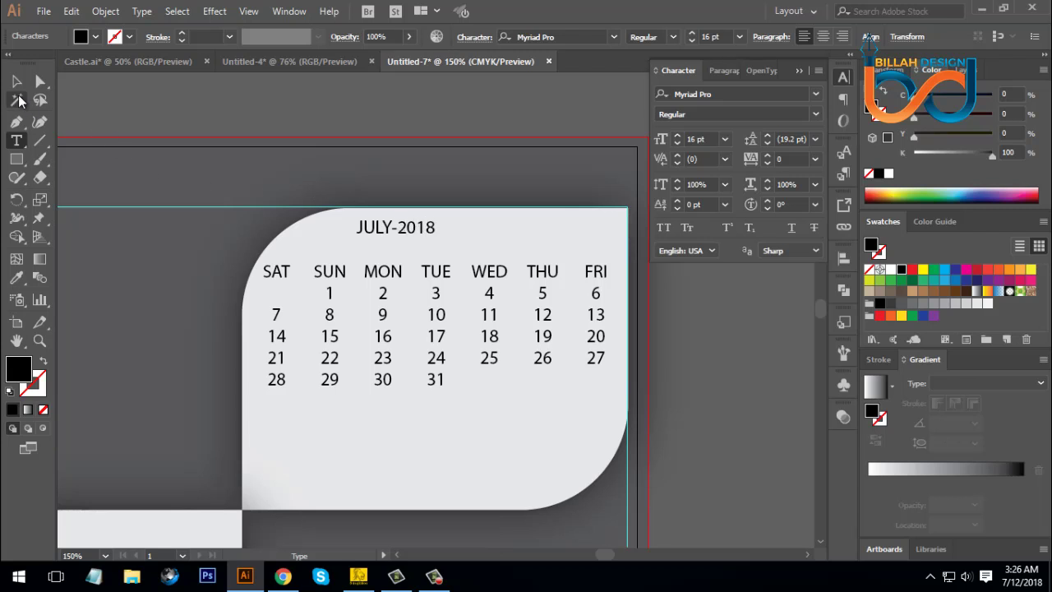
{"action": "left_click", "coordinate": [17, 80]}
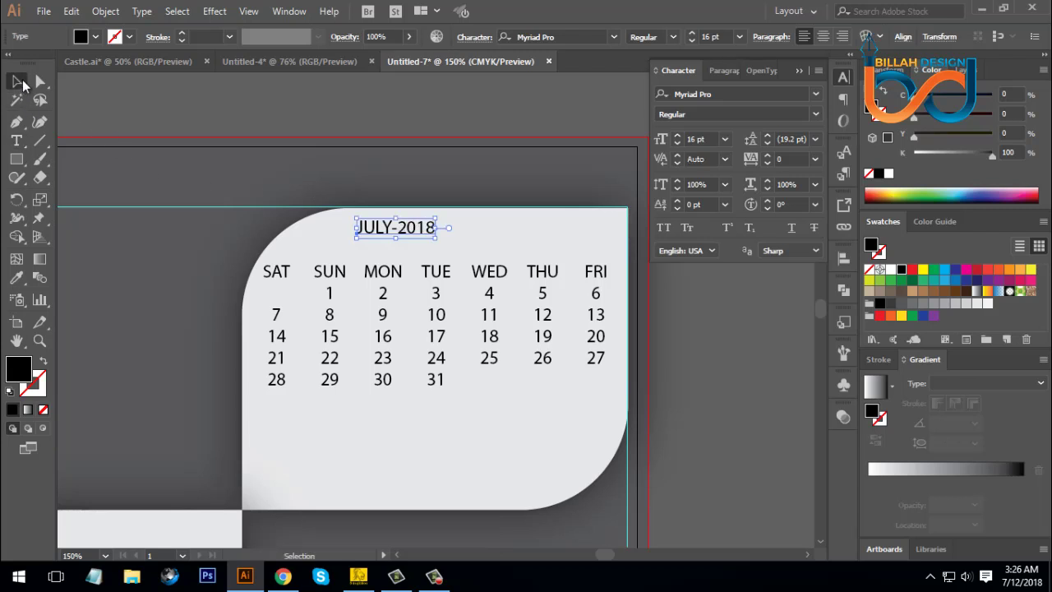
{"action": "left_click_drag", "start_coordinate": [403, 229], "coordinate": [450, 238]}
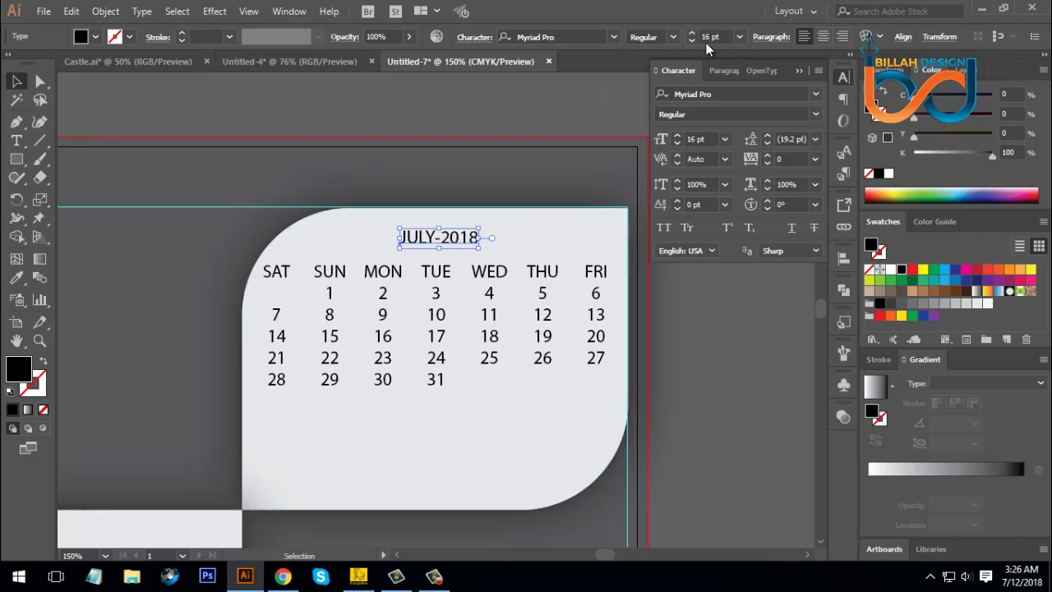
Step: Make the JULY-2018 heading Semibold and scale it up to about 28.13 pt
{"action": "left_click", "coordinate": [673, 37]}
{"action": "left_click", "coordinate": [666, 156]}
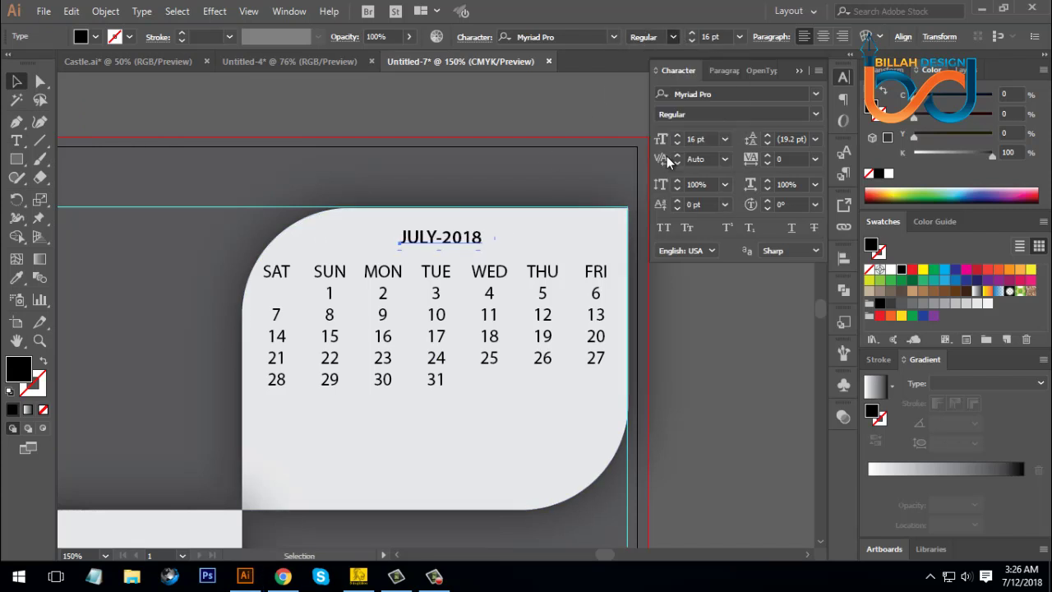
{"action": "left_click_drag", "start_coordinate": [482, 237], "coordinate": [511, 247]}
{"action": "left_click", "coordinate": [693, 347]}
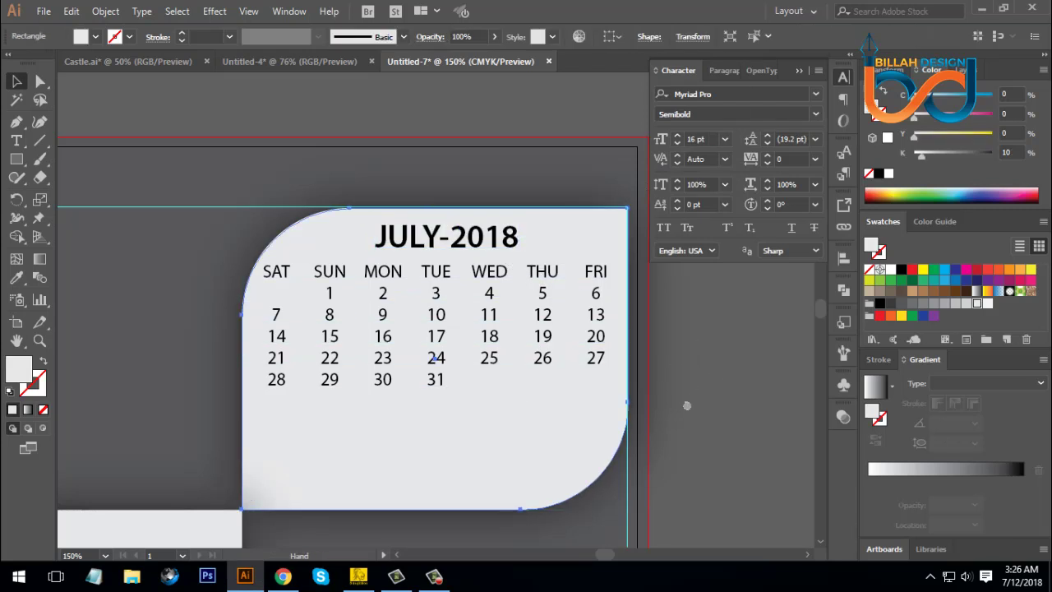
Step: Recolour the JULY-2018 heading with the 90% black swatch and deselect it
{"action": "left_click_drag", "start_coordinate": [685, 404], "coordinate": [665, 369]}
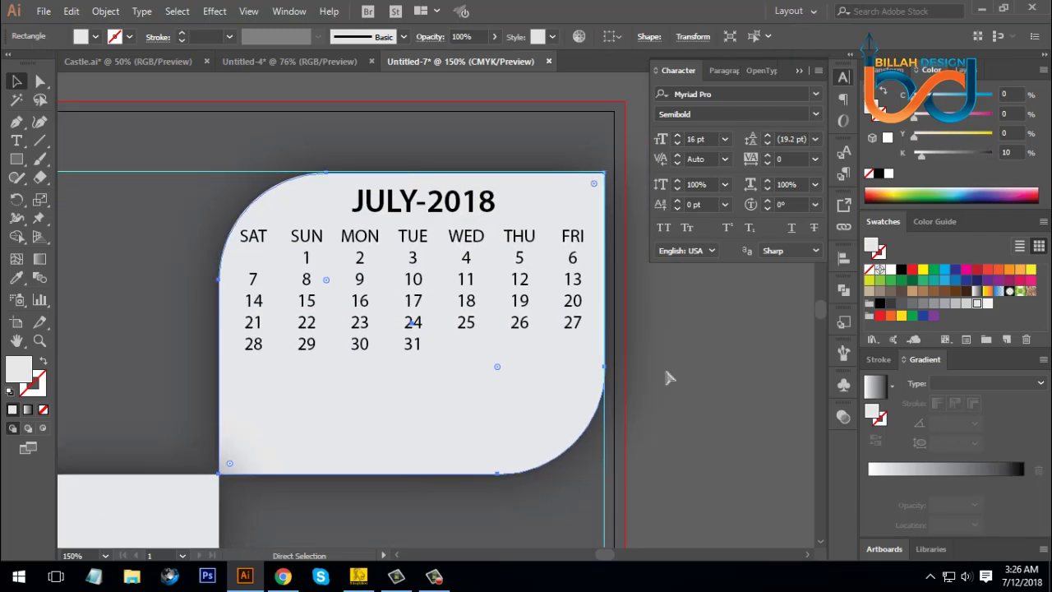
{"action": "key", "text": "ctrl+minus"}
{"action": "key", "text": "ctrl+minus"}
{"action": "key", "text": "ctrl+minus"}
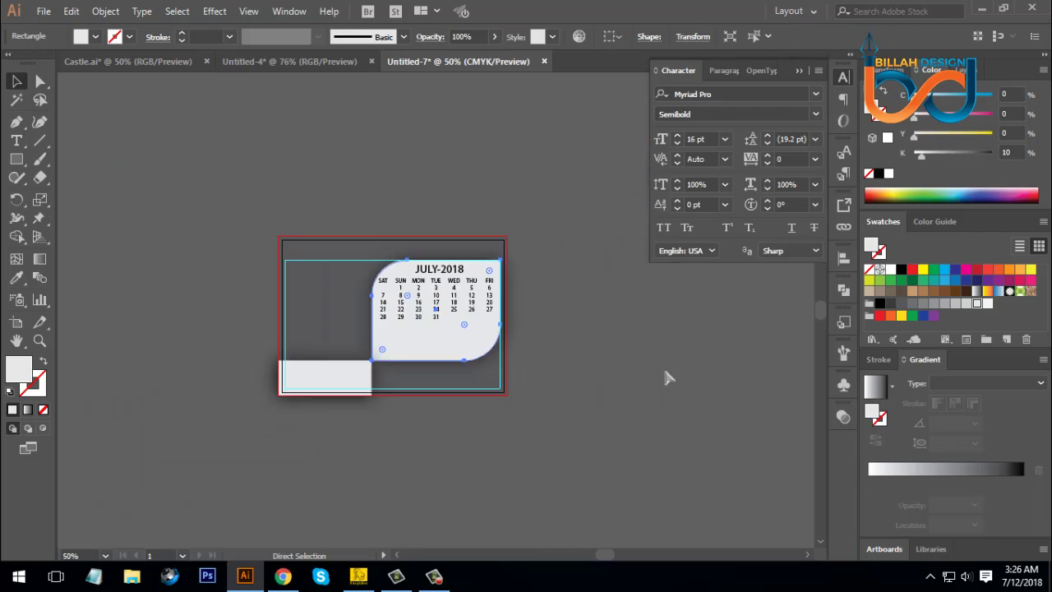
{"action": "key", "text": "ctrl+plus"}
{"action": "key", "text": "ctrl+plus"}
{"action": "key", "text": "ctrl+shift+a"}
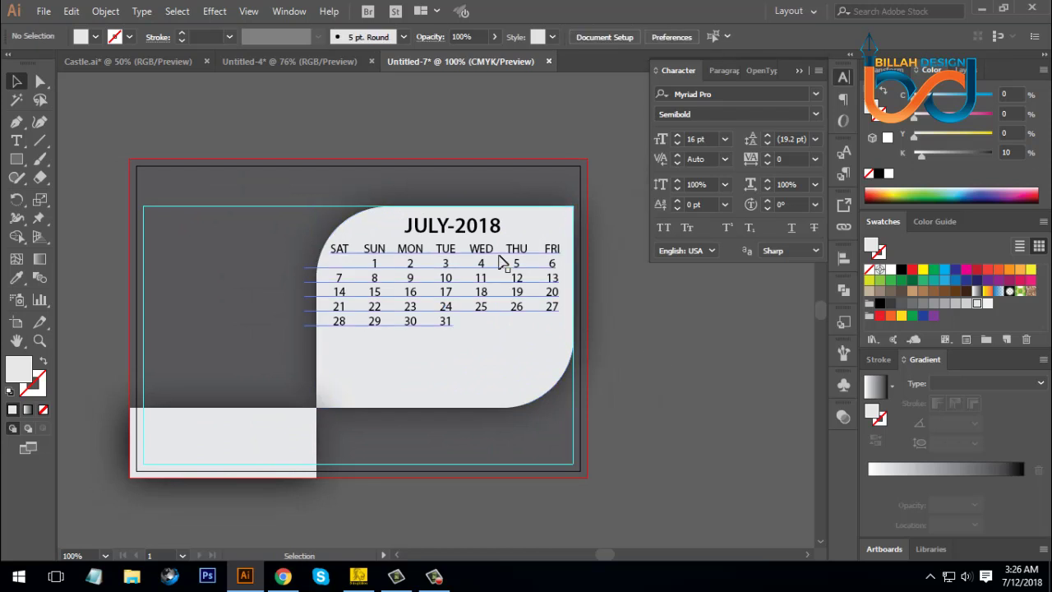
{"action": "left_click", "coordinate": [448, 218]}
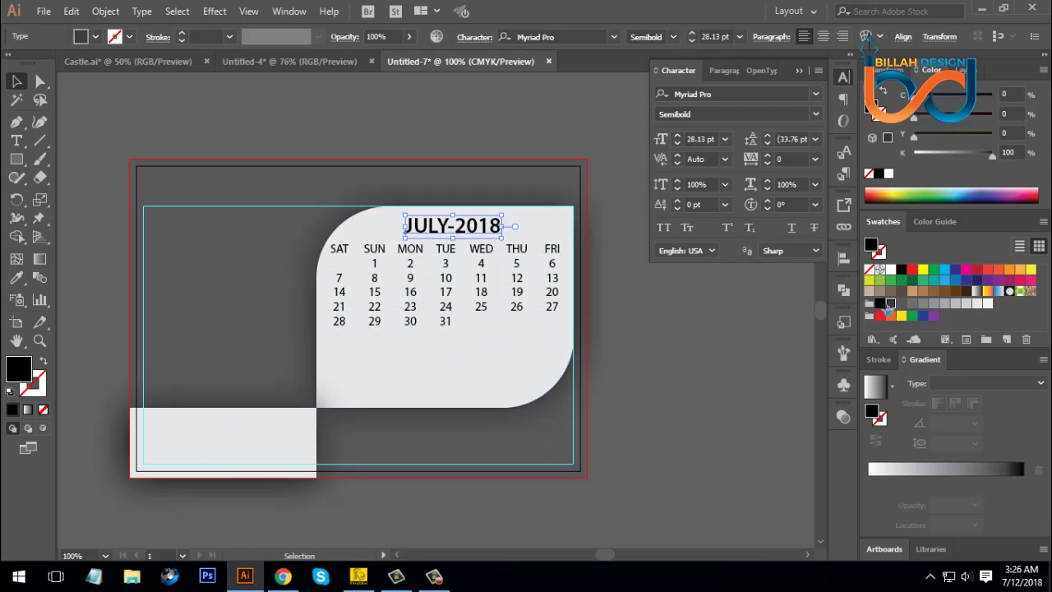
{"action": "left_click", "coordinate": [889, 304]}
{"action": "left_click", "coordinate": [710, 333]}
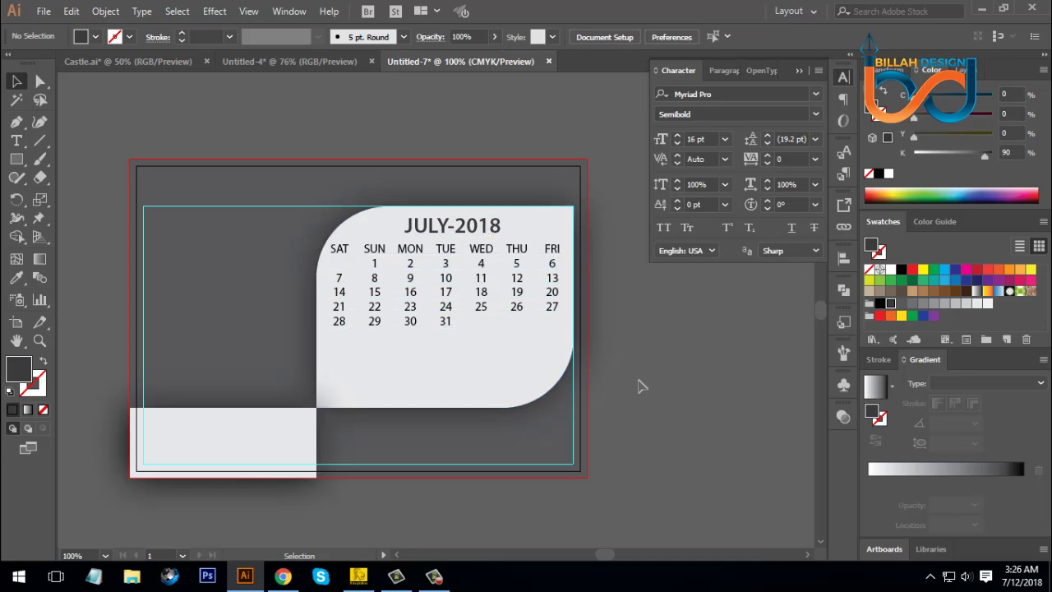
Step: Increase the leading of the weekday and date text to 35 pt to spread the rows inside the rounded shape
{"action": "left_click_drag", "start_coordinate": [642, 385], "coordinate": [630, 366]}
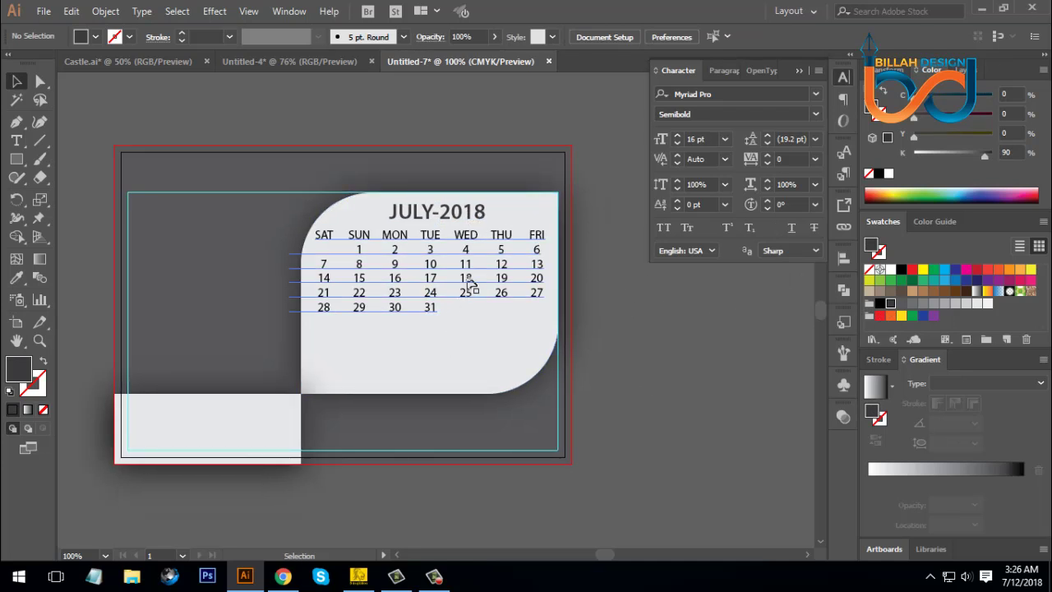
{"action": "left_click", "coordinate": [466, 240]}
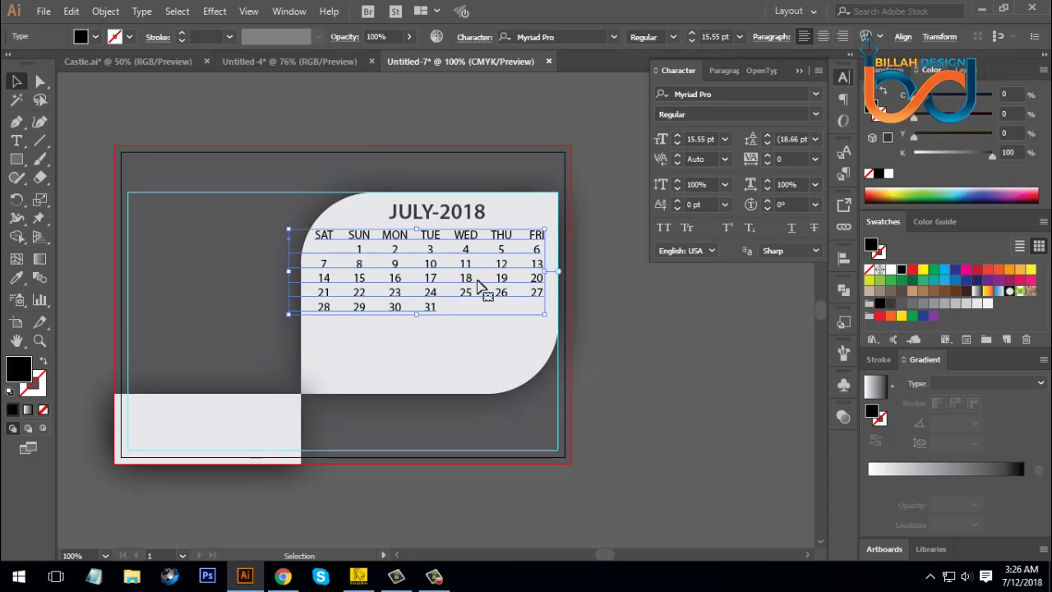
{"action": "left_click", "coordinate": [769, 136]}
{"action": "left_click", "coordinate": [768, 136]}
{"action": "left_click", "coordinate": [768, 135]}
{"action": "left_click", "coordinate": [768, 135]}
{"action": "left_click", "coordinate": [768, 134]}
{"action": "left_click", "coordinate": [768, 134]}
{"action": "left_click", "coordinate": [768, 135]}
{"action": "left_click", "coordinate": [769, 134]}
{"action": "left_click", "coordinate": [769, 135]}
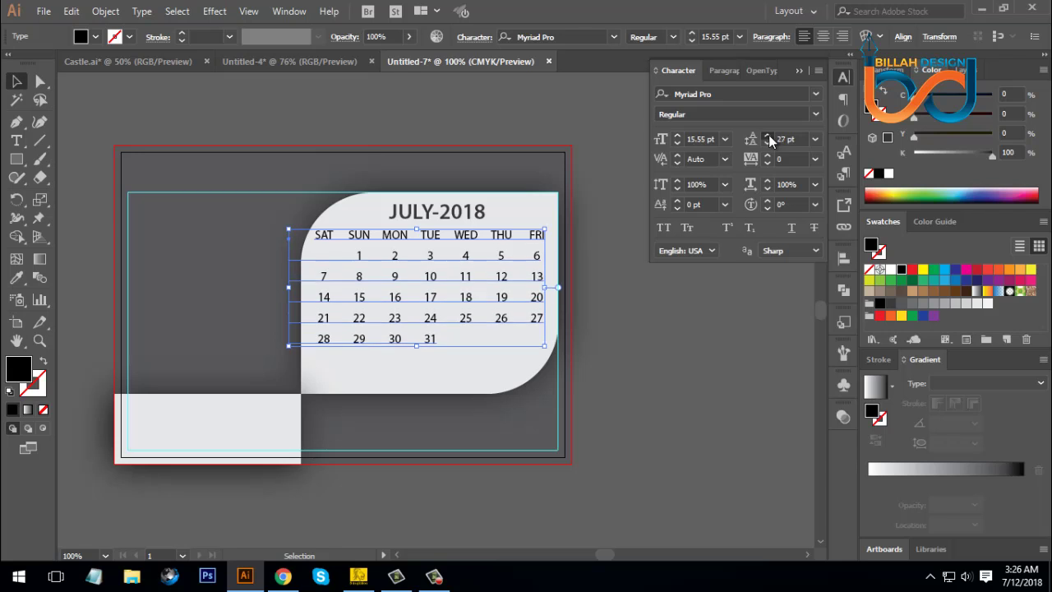
{"action": "left_click", "coordinate": [769, 134]}
{"action": "left_click", "coordinate": [768, 135]}
{"action": "left_click", "coordinate": [769, 135]}
{"action": "left_click", "coordinate": [768, 134]}
{"action": "left_click", "coordinate": [768, 134]}
{"action": "left_click", "coordinate": [769, 134]}
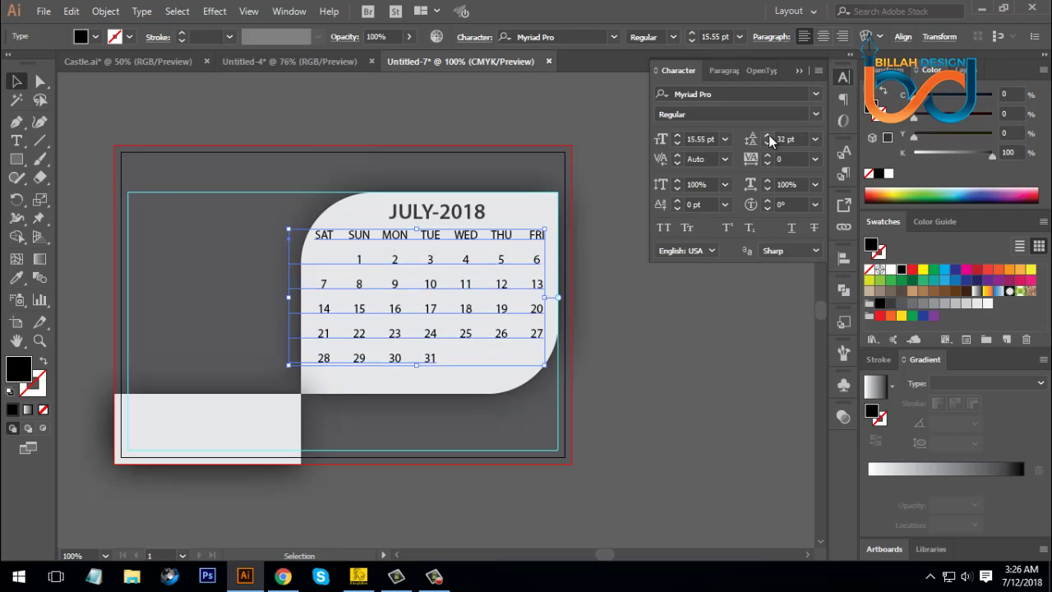
{"action": "left_click", "coordinate": [768, 135]}
{"action": "left_click", "coordinate": [769, 135]}
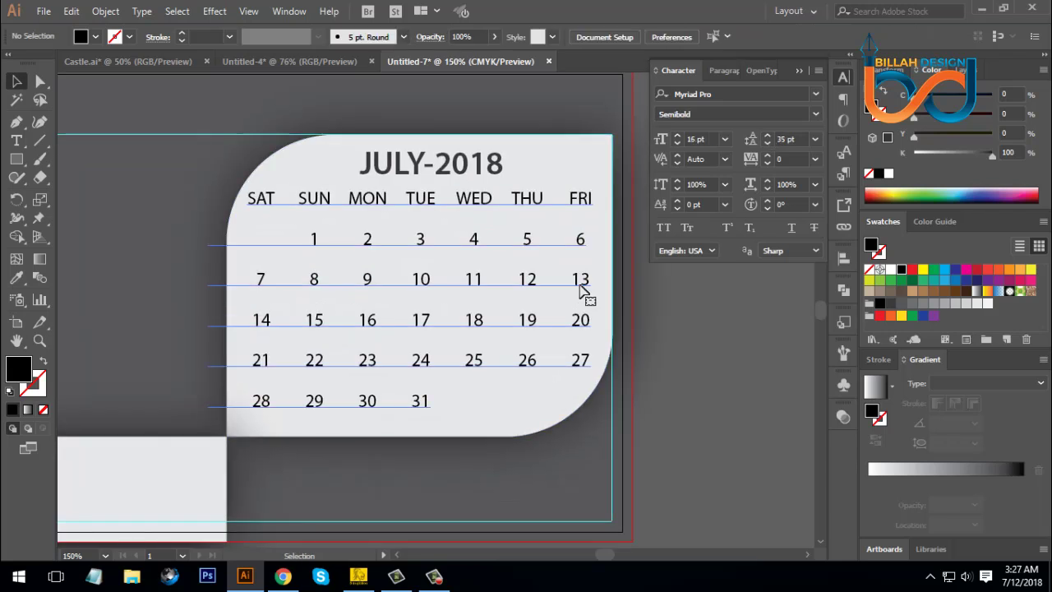
Step: Scale the weekday and date text down to about 14.83 pt and nudge it up closer to the JULY-2018 heading
{"action": "left_click", "coordinate": [582, 288]}
{"action": "left_click_drag", "start_coordinate": [595, 301], "coordinate": [583, 306]}
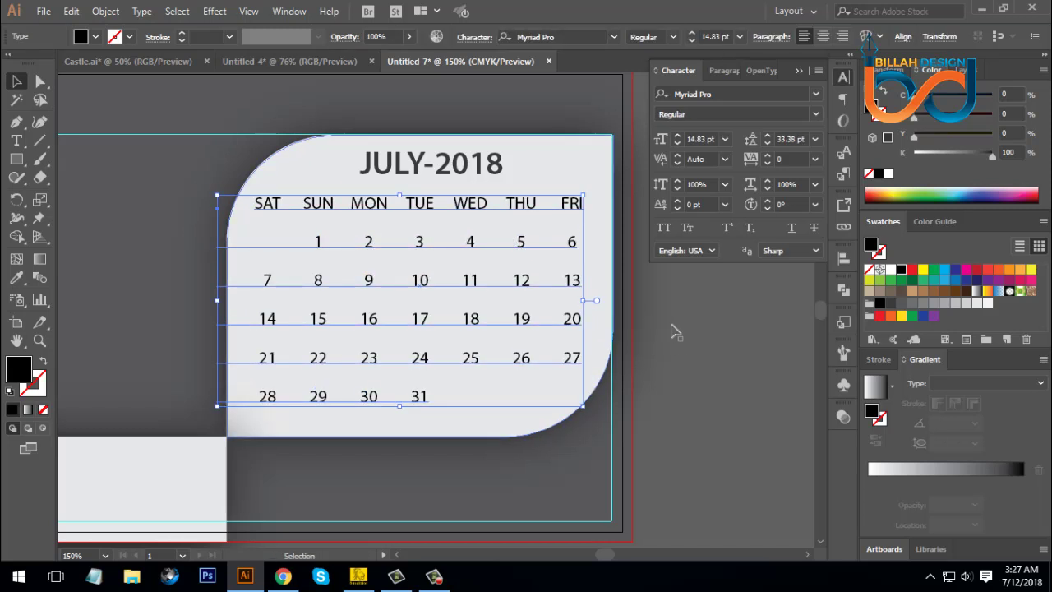
{"action": "key", "text": "Up"}
{"action": "key", "text": "Up"}
{"action": "key", "text": "Up"}
{"action": "key", "text": "Up"}
{"action": "key", "text": "Up"}
{"action": "key", "text": "Up"}
{"action": "left_click", "coordinate": [723, 408]}
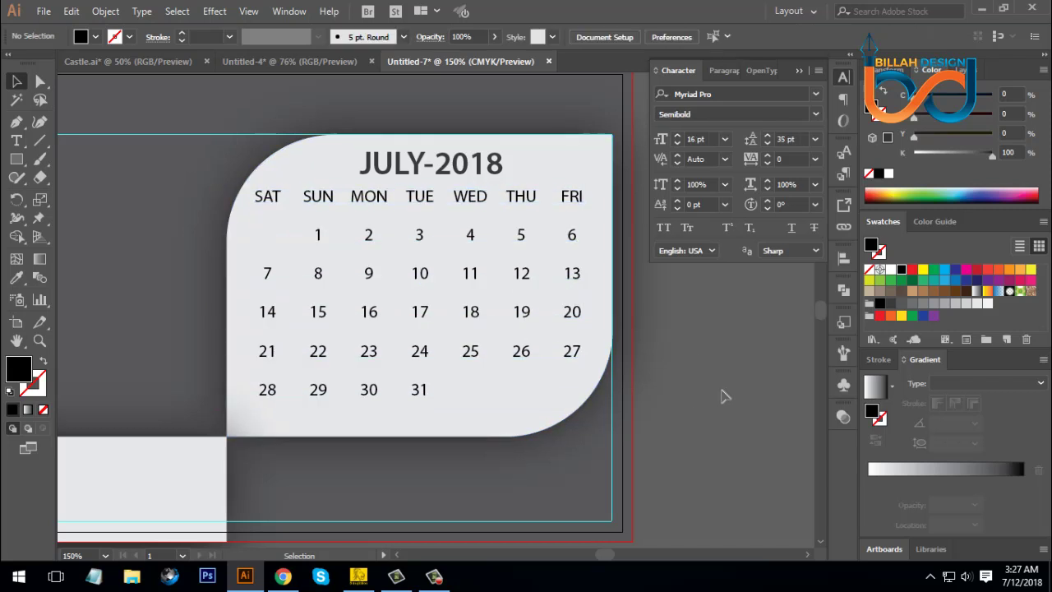
Step: Set the leading of the resized weekday and date text to 35 pt and deselect it
{"action": "left_click", "coordinate": [579, 280]}
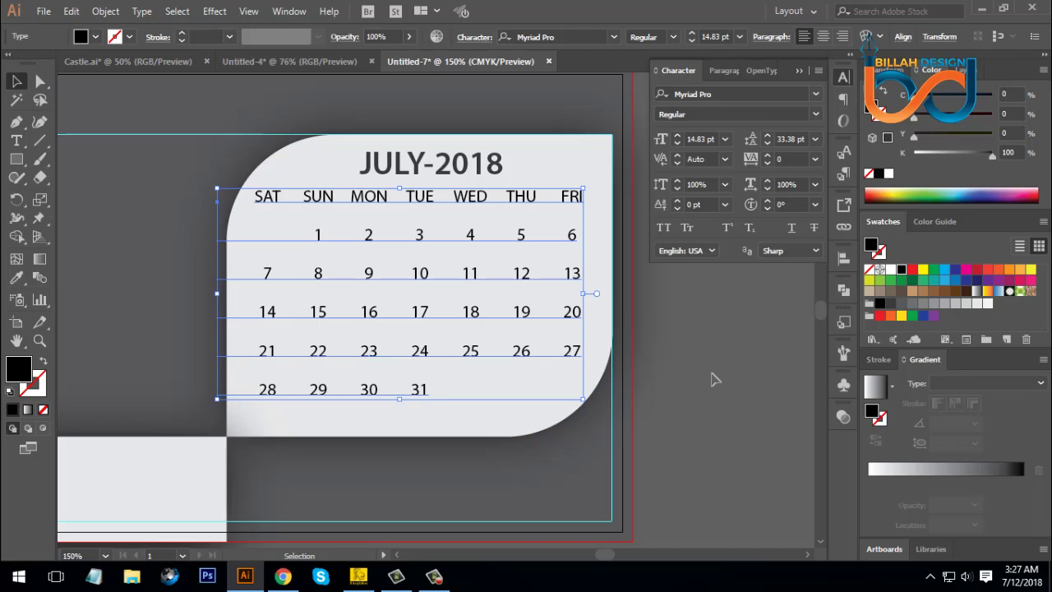
{"action": "left_click", "coordinate": [721, 403]}
{"action": "mouse_move", "coordinate": [720, 404]}
{"action": "left_mouse_down"}
{"action": "mouse_move", "coordinate": [689, 401]}
{"action": "mouse_move", "coordinate": [715, 394]}
{"action": "left_mouse_up"}
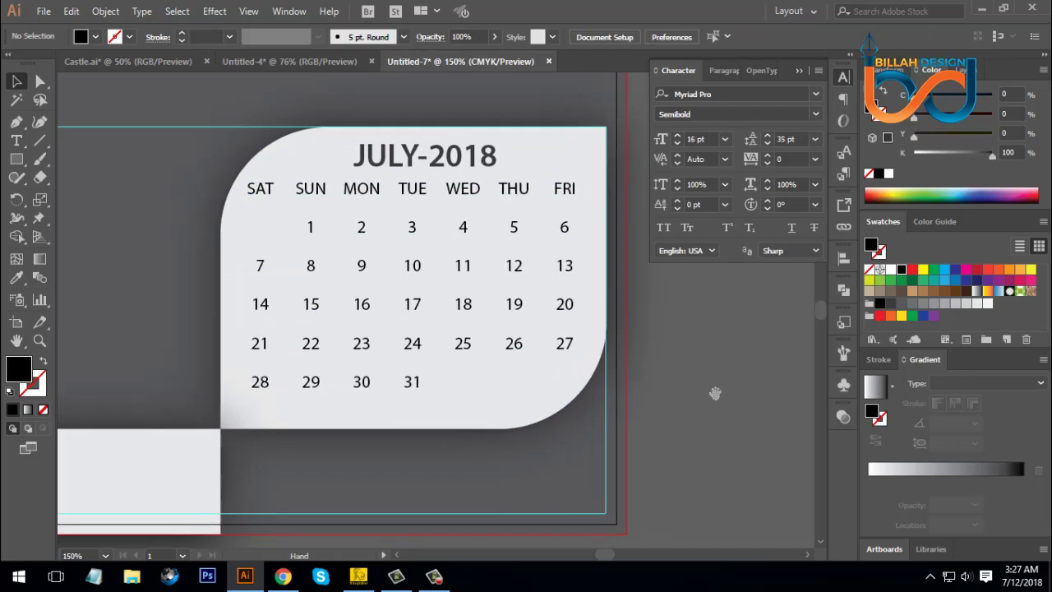
{"action": "left_click", "coordinate": [465, 232]}
{"action": "left_click", "coordinate": [768, 136]}
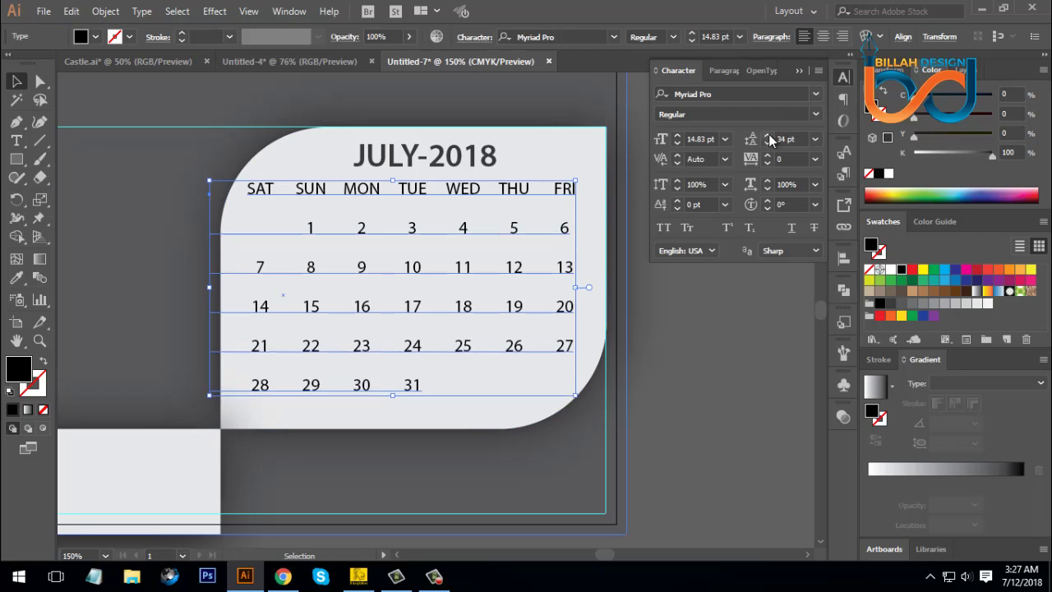
{"action": "left_click", "coordinate": [768, 137]}
{"action": "left_click", "coordinate": [725, 374]}
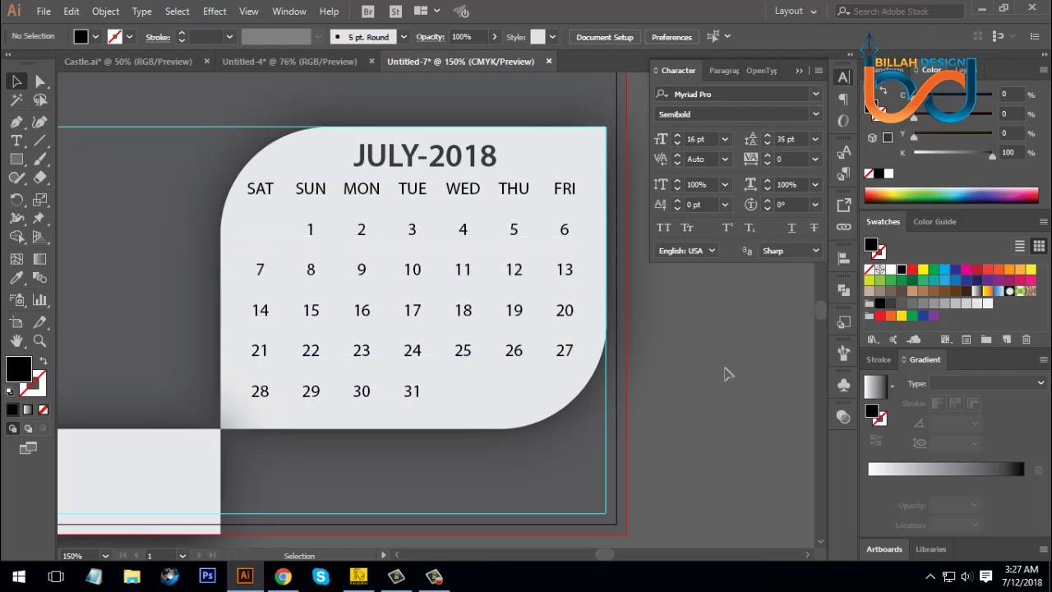
Step: Make only the weekday row from SAT to FRI Semibold and deselect the text
{"action": "left_click_drag", "start_coordinate": [717, 374], "coordinate": [707, 384]}
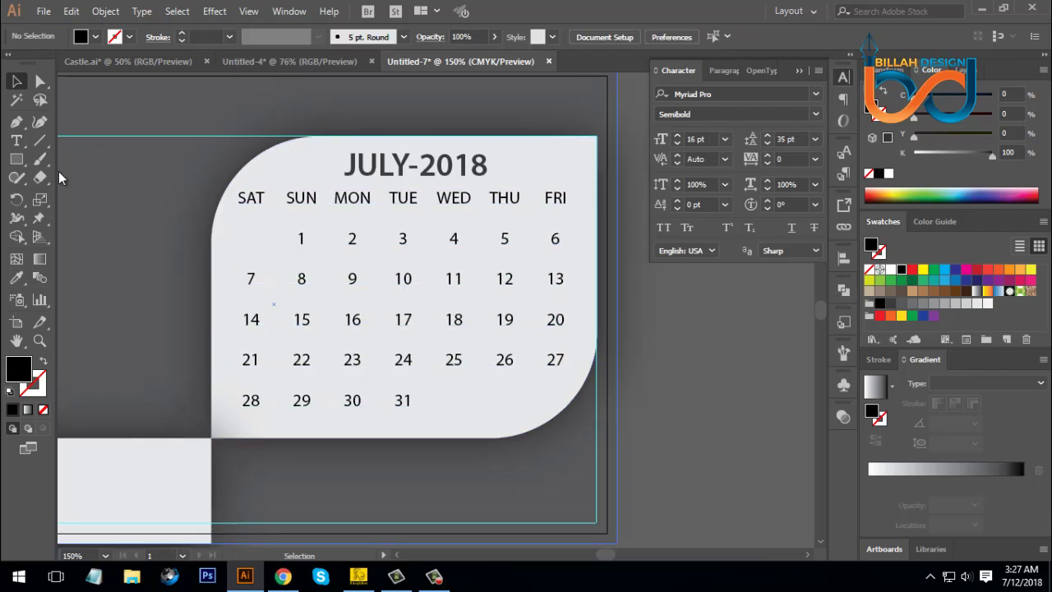
{"action": "left_click", "coordinate": [16, 141]}
{"action": "left_click", "coordinate": [243, 200]}
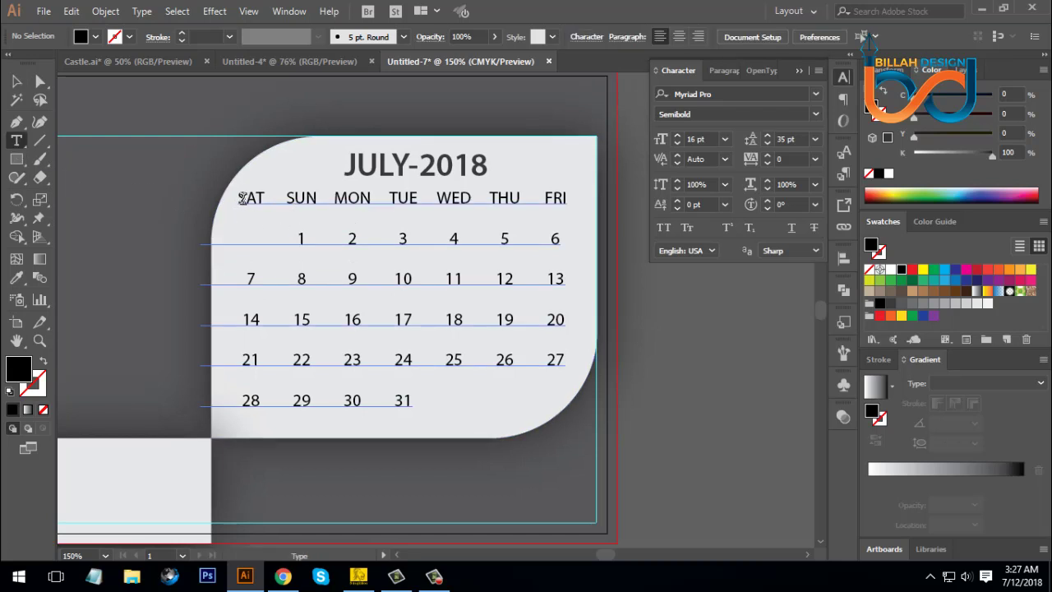
{"action": "left_click_drag", "start_coordinate": [240, 199], "coordinate": [563, 213]}
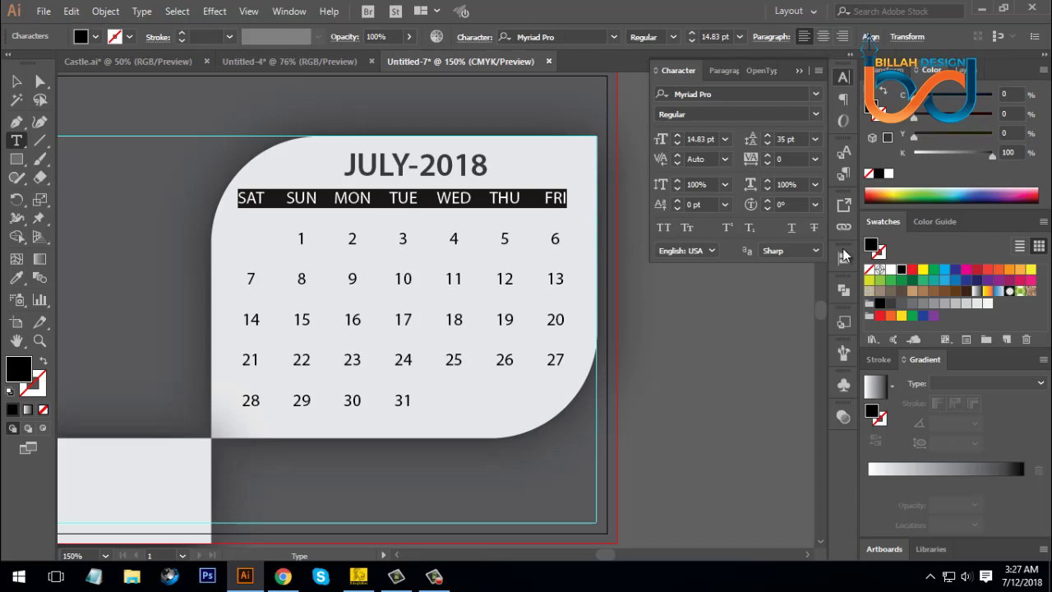
{"action": "left_click", "coordinate": [673, 37]}
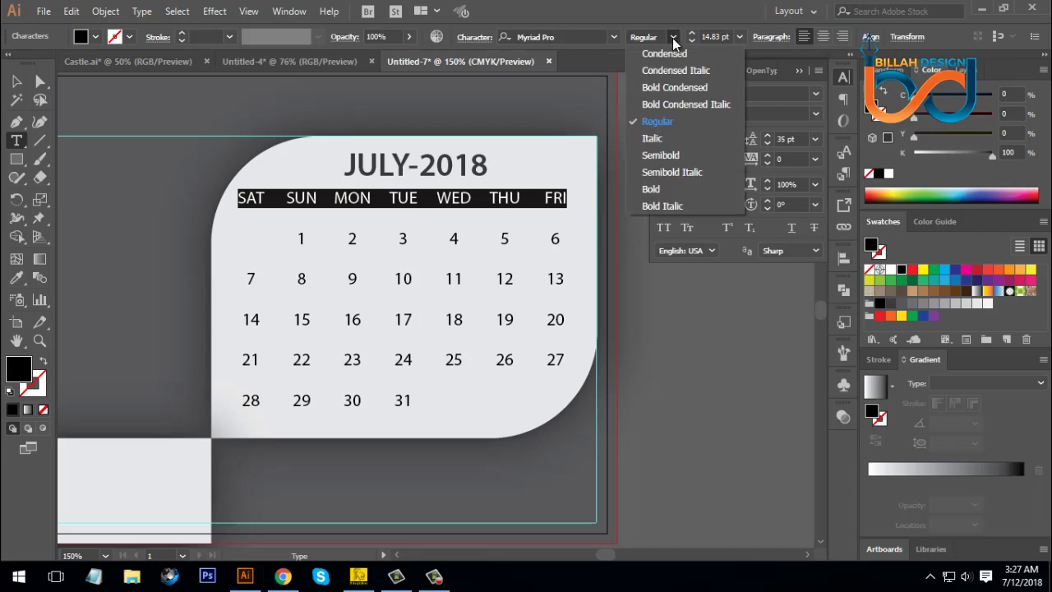
{"action": "left_click", "coordinate": [669, 157]}
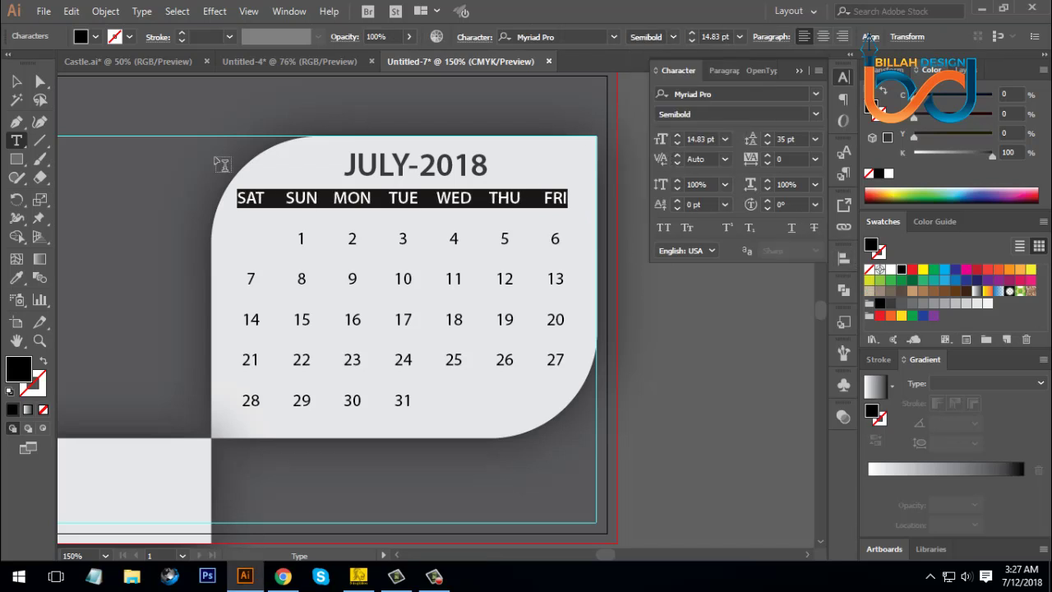
{"action": "left_click", "coordinate": [16, 81]}
{"action": "key", "text": "ctrl+shift+a"}
Step: Recolour the whole weekday and date text block with the 90% black swatch
{"action": "key", "text": "ctrl+0"}
{"action": "left_click_drag", "start_coordinate": [603, 422], "coordinate": [622, 425]}
{"action": "key", "text": "ctrl+1"}
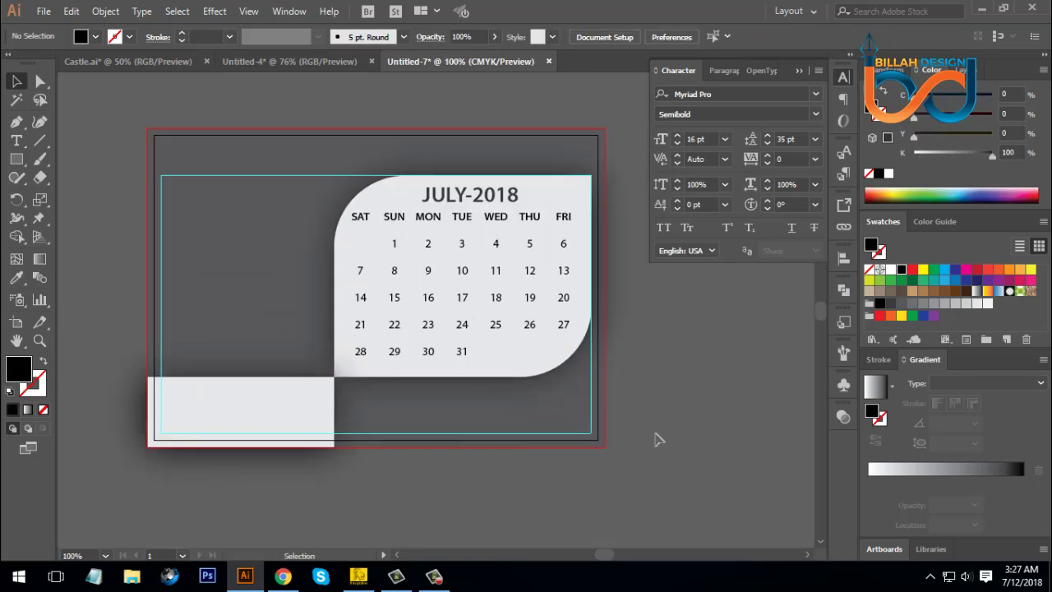
{"action": "left_click_drag", "start_coordinate": [666, 407], "coordinate": [648, 409]}
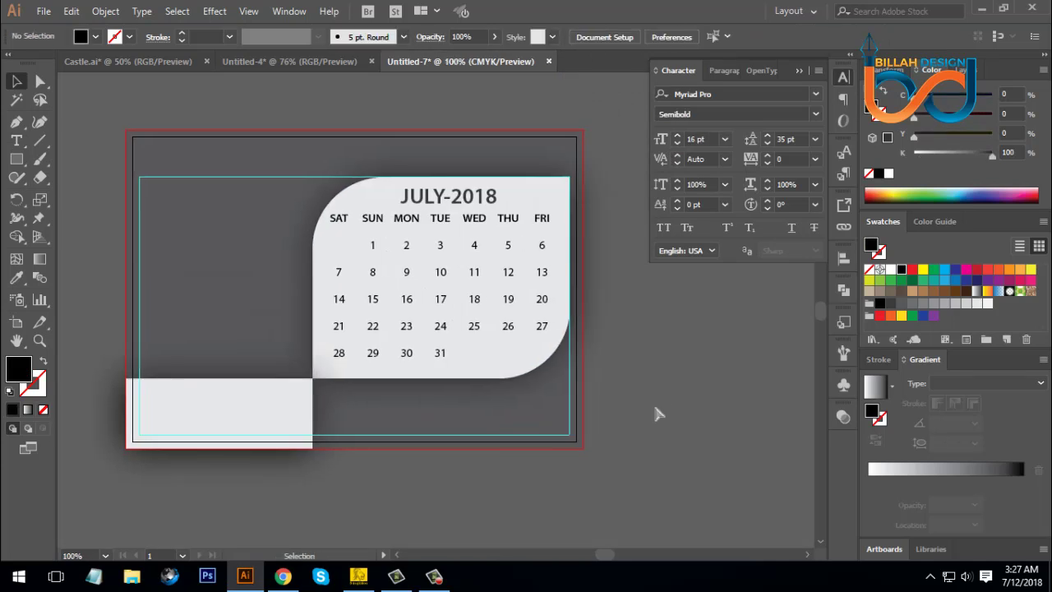
{"action": "key", "text": "ctrl+plus"}
{"action": "left_click_drag", "start_coordinate": [748, 353], "coordinate": [670, 362]}
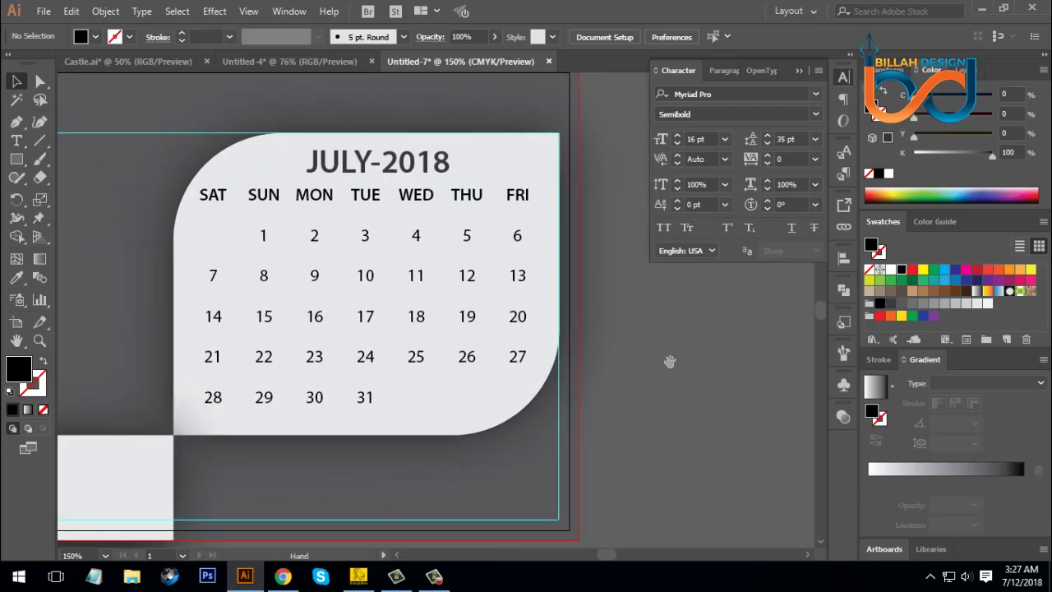
{"action": "left_click", "coordinate": [457, 236]}
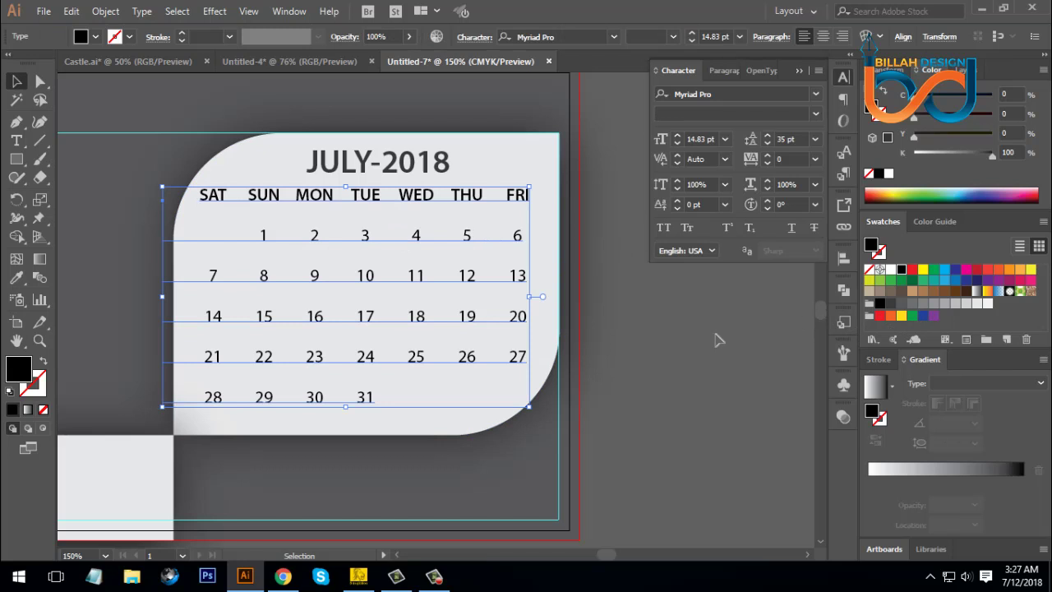
{"action": "left_click", "coordinate": [894, 304]}
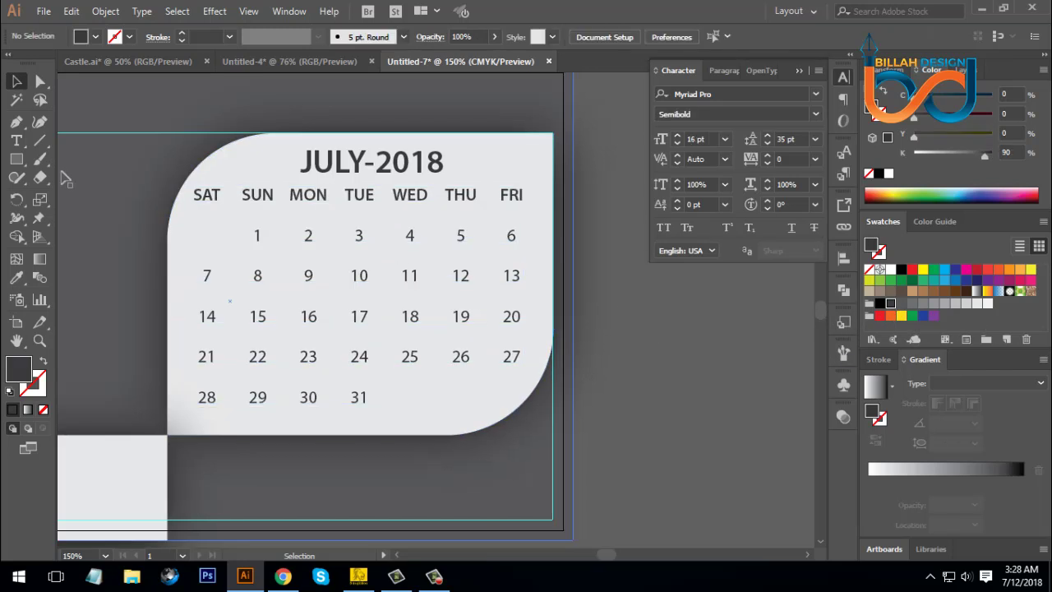
Step: Colour the FRI weekday label and the date 6 below it with the red swatch (M 100, Y 100)
{"action": "left_click", "coordinate": [16, 140]}
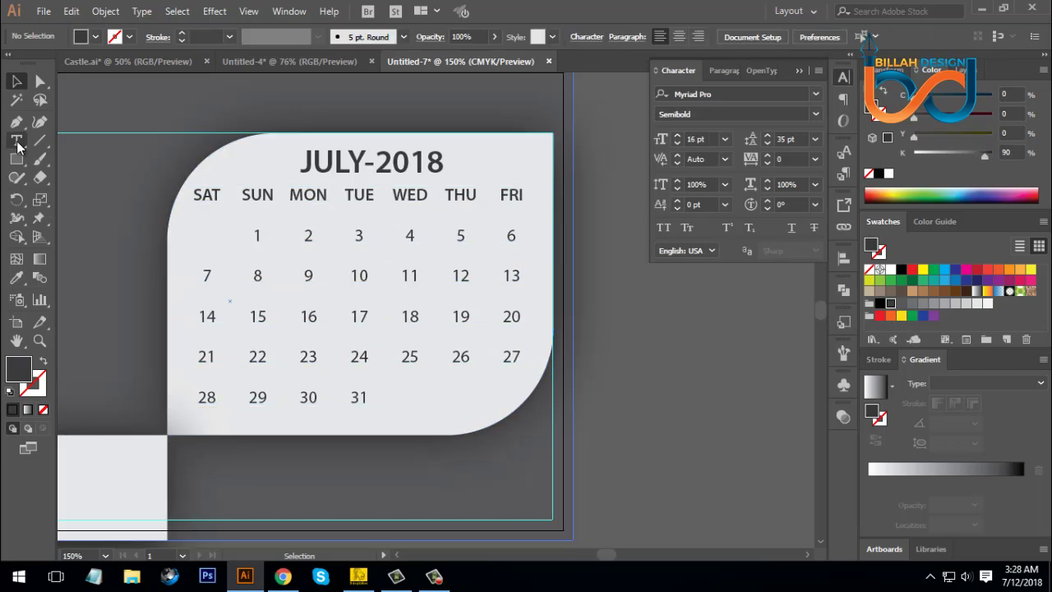
{"action": "left_click_drag", "start_coordinate": [499, 196], "coordinate": [545, 211]}
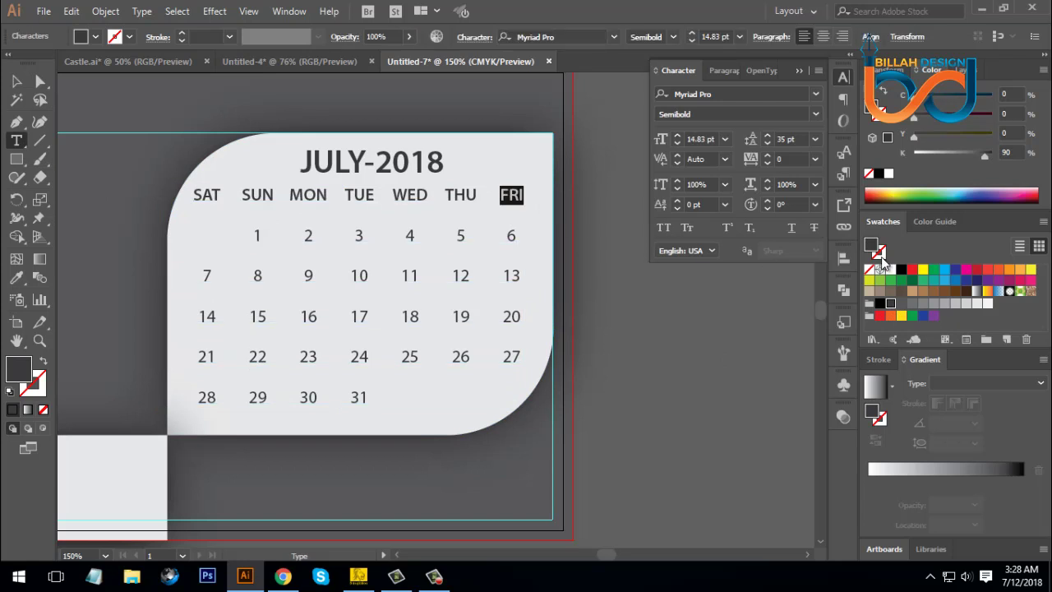
{"action": "left_click", "coordinate": [911, 271]}
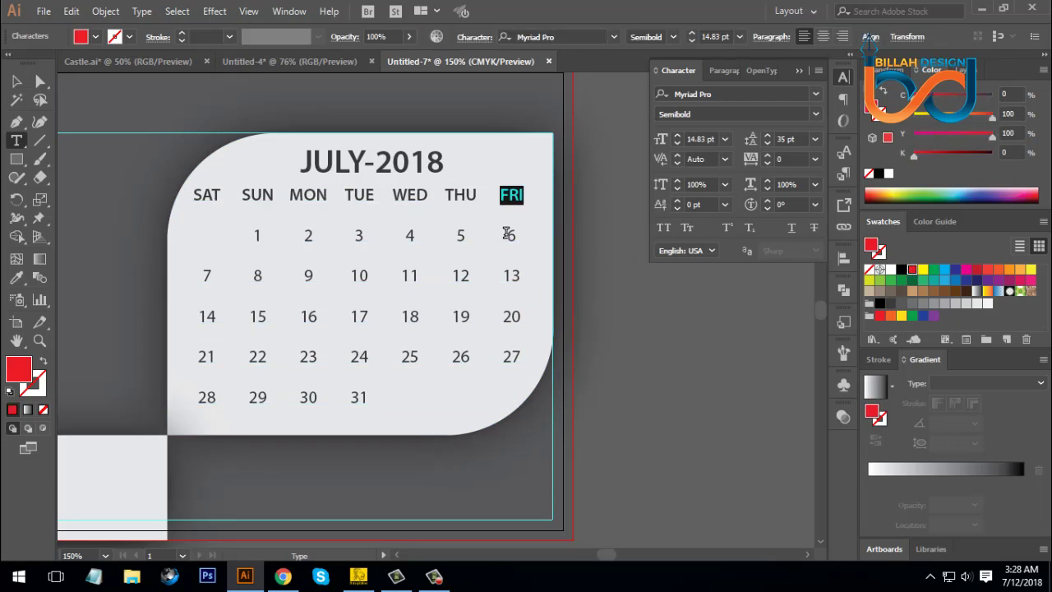
{"action": "left_click_drag", "start_coordinate": [507, 233], "coordinate": [529, 237]}
{"action": "left_click", "coordinate": [911, 272]}
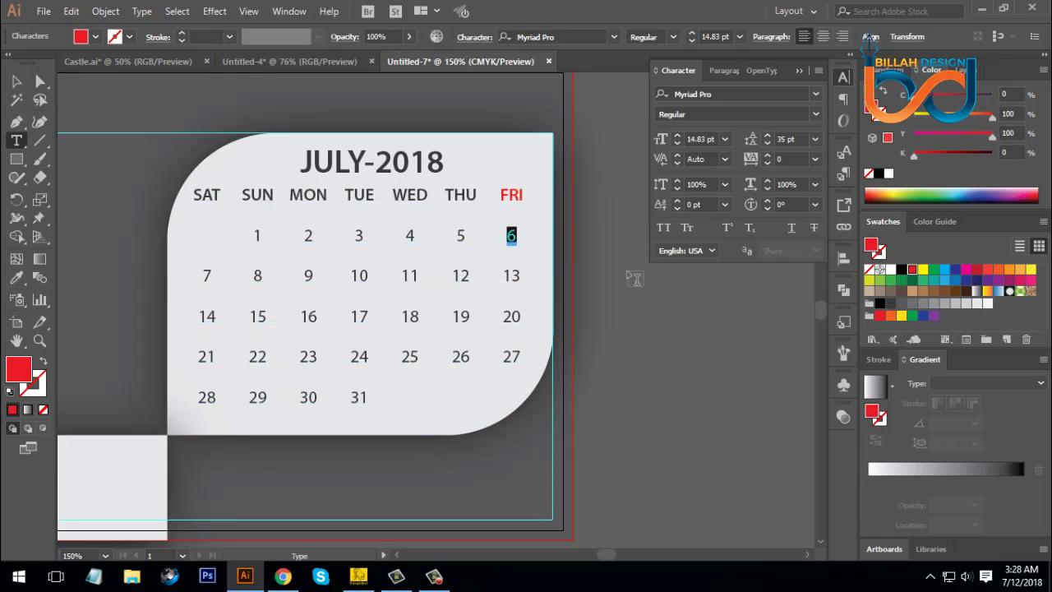
Step: Colour the remaining Friday dates 13, 20 and 27 with the same red swatch and deselect the text
{"action": "double_click", "coordinate": [512, 275]}
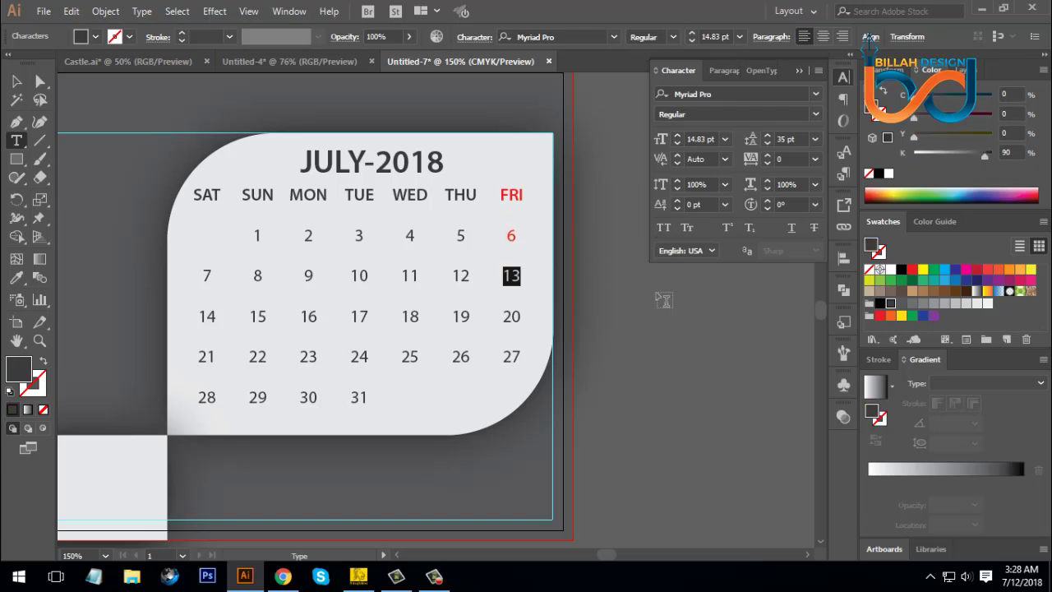
{"action": "left_click", "coordinate": [910, 271]}
{"action": "left_click_drag", "start_coordinate": [504, 315], "coordinate": [566, 329]}
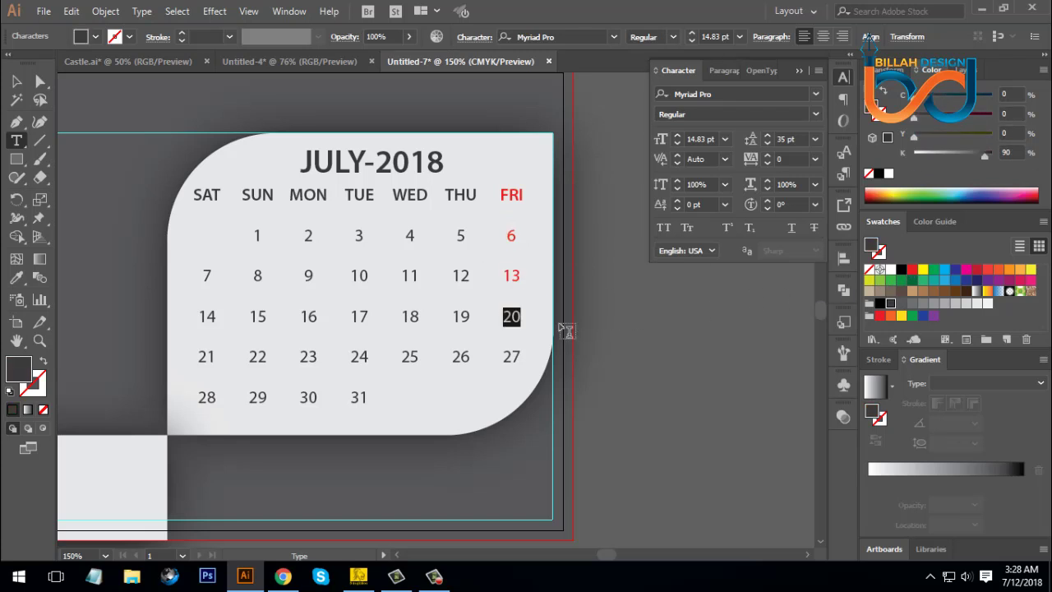
{"action": "left_click", "coordinate": [911, 271]}
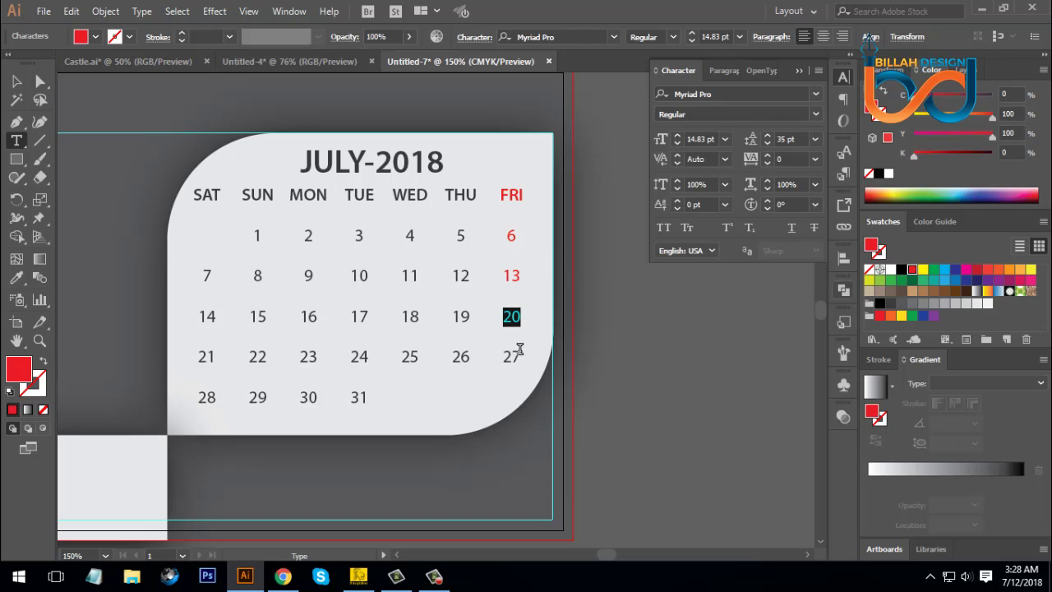
{"action": "left_click_drag", "start_coordinate": [503, 355], "coordinate": [530, 361]}
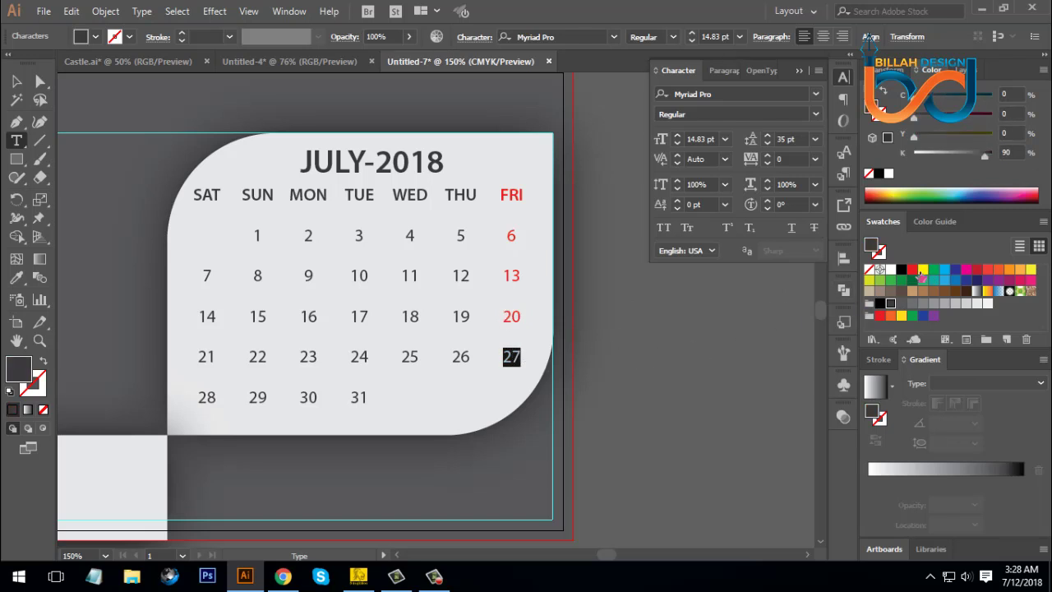
{"action": "left_click", "coordinate": [919, 271]}
{"action": "left_click", "coordinate": [25, 83]}
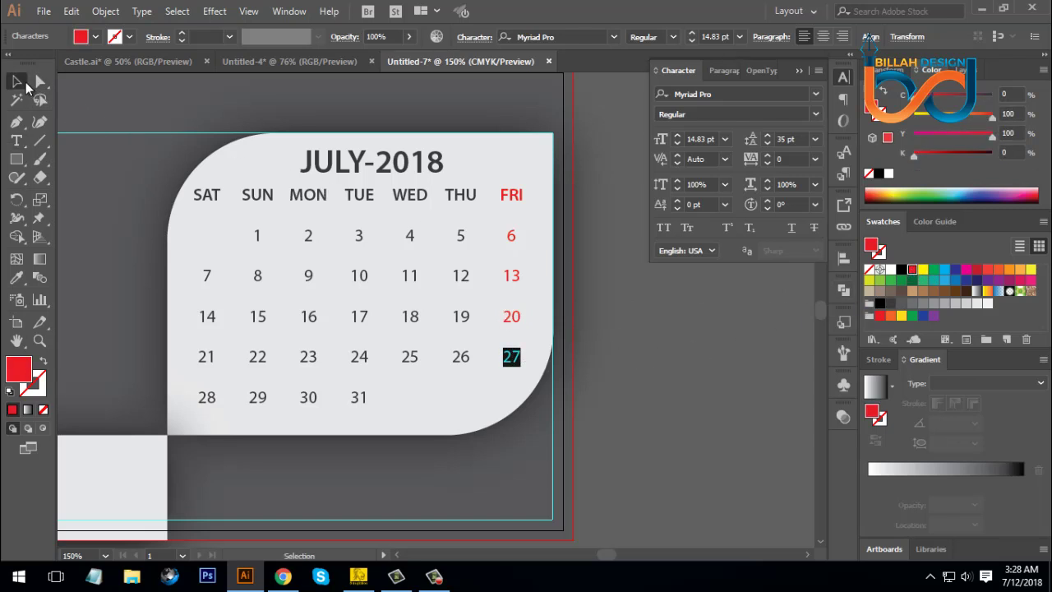
{"action": "left_click", "coordinate": [629, 374]}
{"action": "left_click_drag", "start_coordinate": [632, 384], "coordinate": [693, 371]}
{"action": "scroll", "coordinate": [689, 376], "scroll_direction": "down", "scroll_amount": 1}
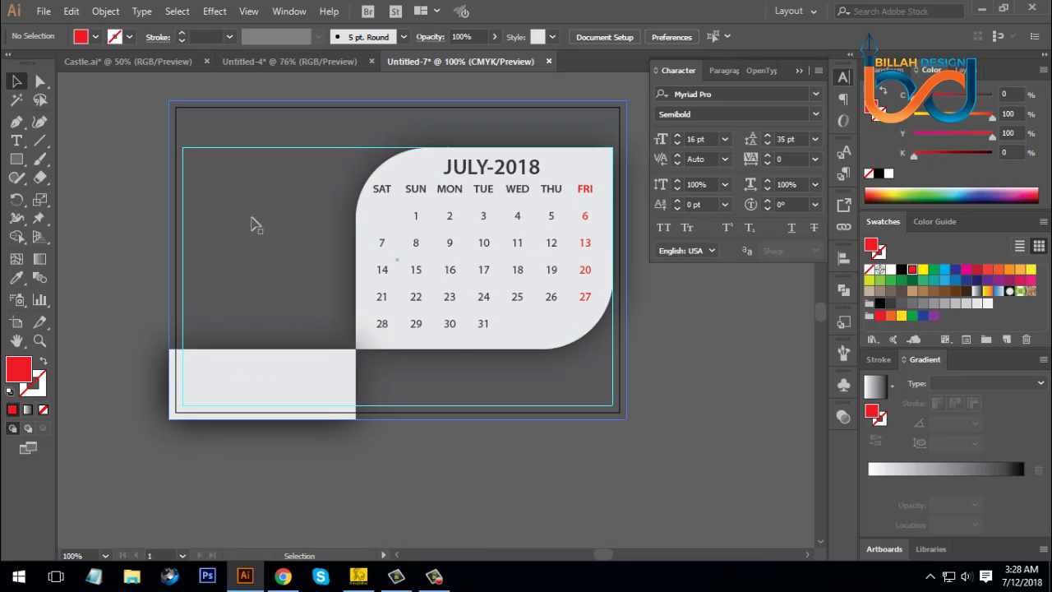
{"action": "left_click_drag", "start_coordinate": [522, 456], "coordinate": [531, 447]}
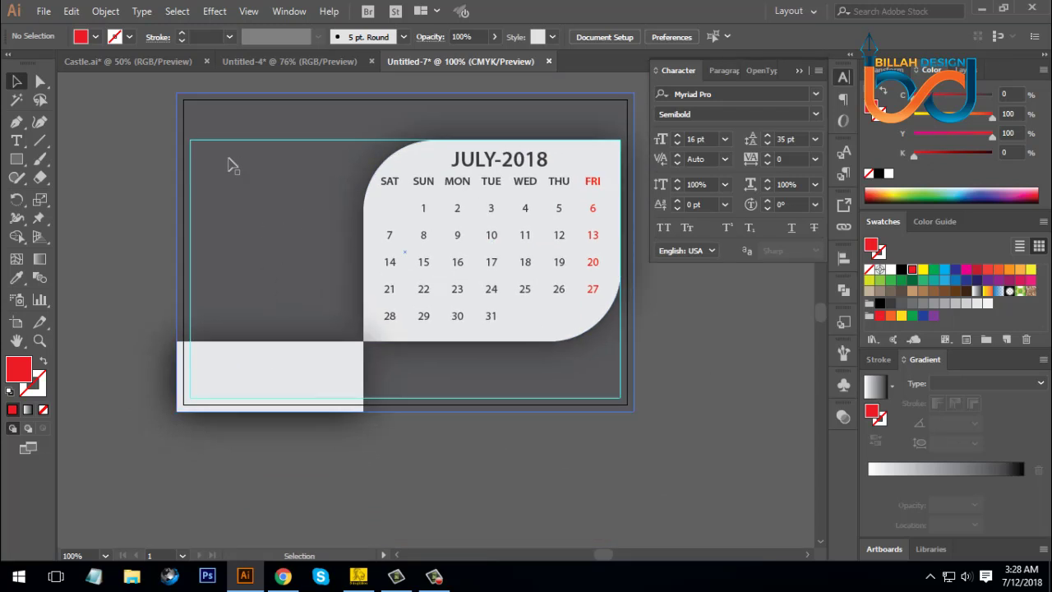
Step: Switch to the Castle.ai document and remove its building image, house logo, company name and contact text from the artboard
{"action": "left_click", "coordinate": [125, 62]}
{"action": "left_click_drag", "start_coordinate": [435, 371], "coordinate": [414, 358]}
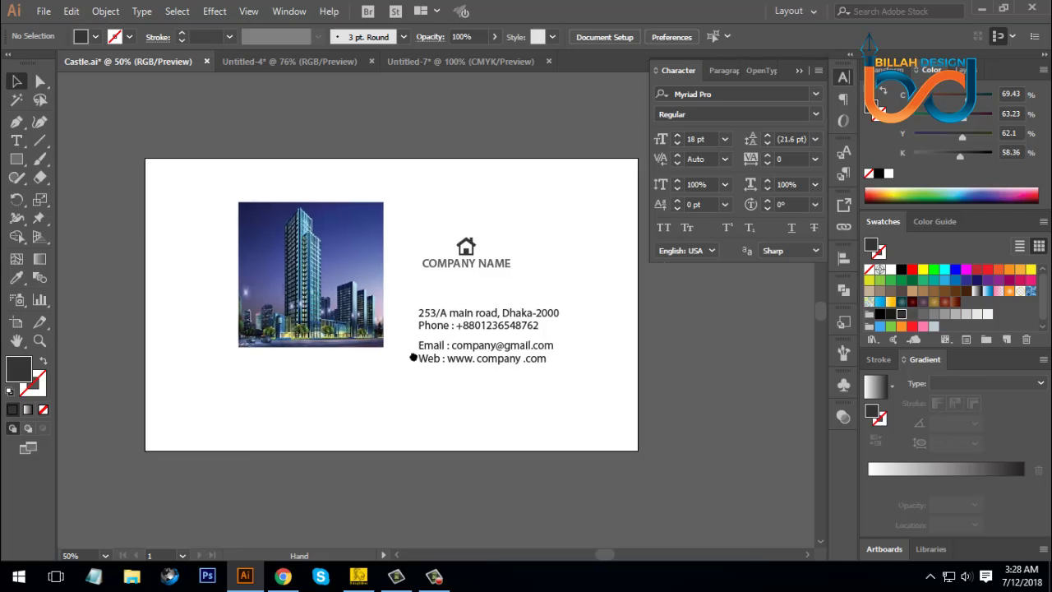
{"action": "left_click_drag", "start_coordinate": [189, 171], "coordinate": [597, 417]}
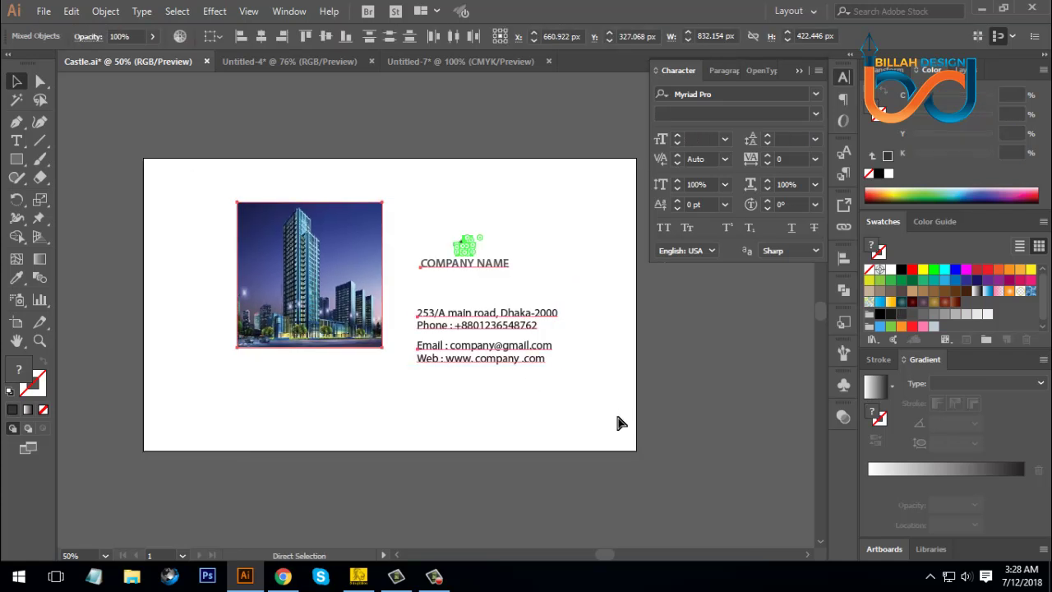
{"action": "key", "text": "Delete"}
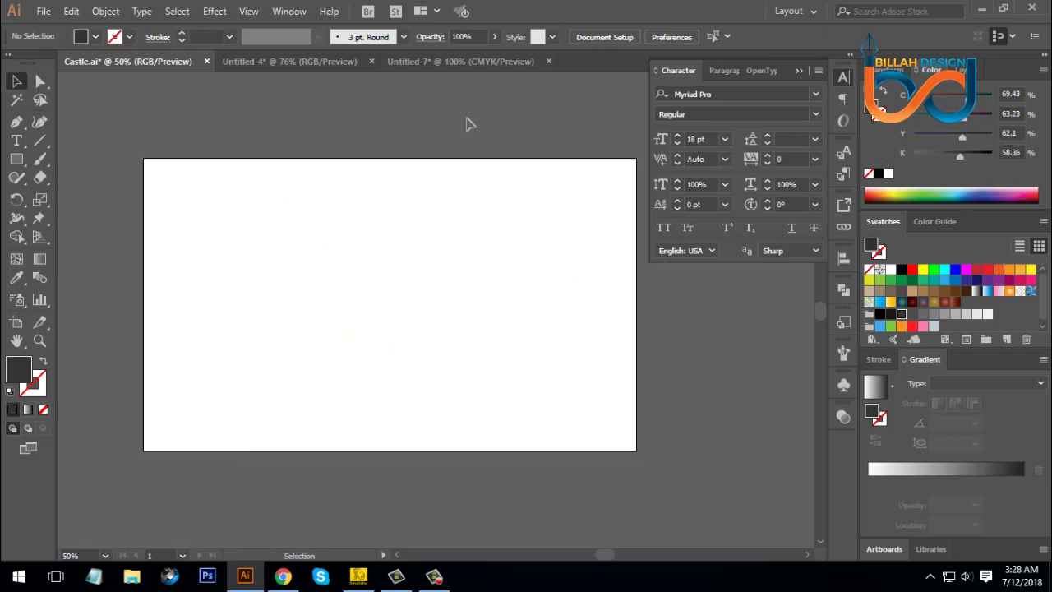
Step: Switch to the Untitled-7 document, paste the copied company artwork and move the building image outside the calendar page's left edge
{"action": "left_click", "coordinate": [455, 64]}
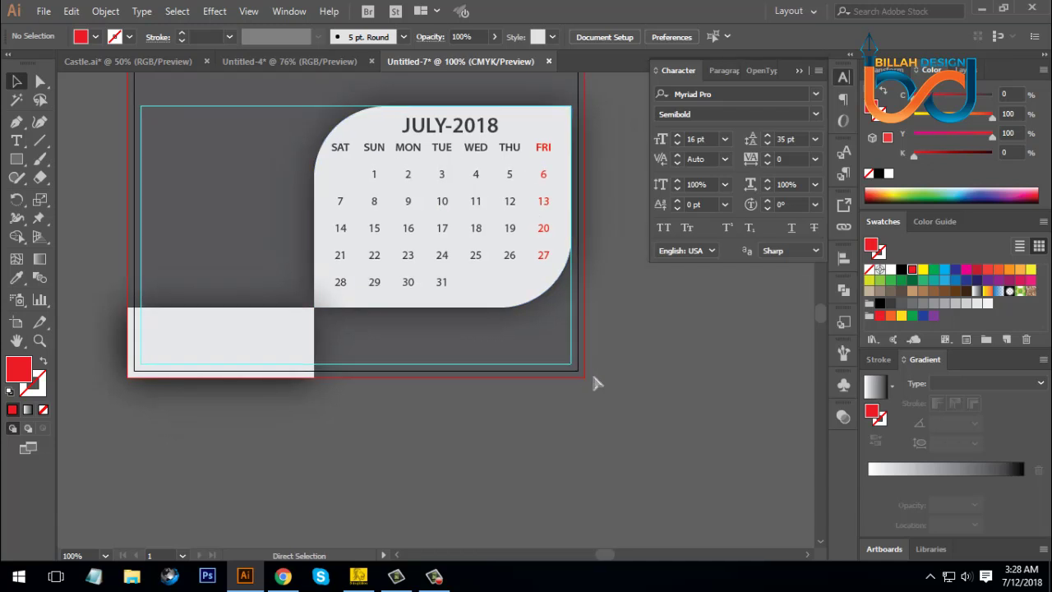
{"action": "scroll", "coordinate": [594, 380], "scroll_direction": "down", "scroll_amount": 1}
{"action": "scroll", "coordinate": [633, 414], "scroll_direction": "up", "scroll_amount": 1}
{"action": "left_click_drag", "start_coordinate": [634, 414], "coordinate": [563, 312]}
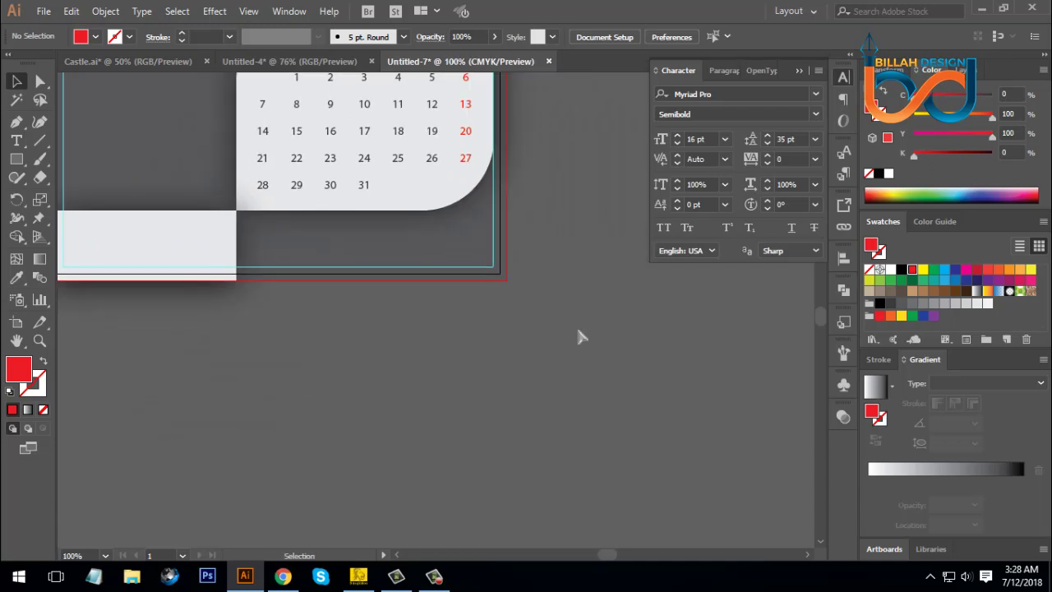
{"action": "key", "text": "ctrl+v"}
{"action": "key", "text": "ctrl+minus"}
{"action": "left_click_drag", "start_coordinate": [450, 368], "coordinate": [184, 188]}
{"action": "left_click", "coordinate": [680, 348]}
{"action": "left_click", "coordinate": [631, 317]}
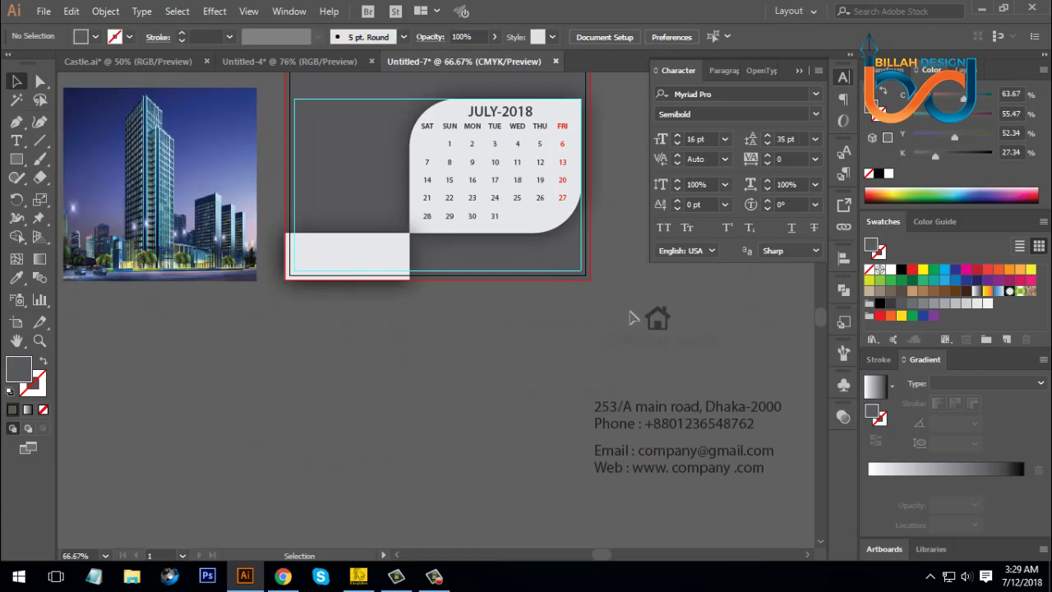
Step: Move the house logo and company name below the page, centre them horizontally on each other and group them
{"action": "left_click", "coordinate": [662, 352]}
{"action": "left_click_drag", "start_coordinate": [661, 349], "coordinate": [473, 378]}
{"action": "left_click_drag", "start_coordinate": [496, 329], "coordinate": [496, 330]}
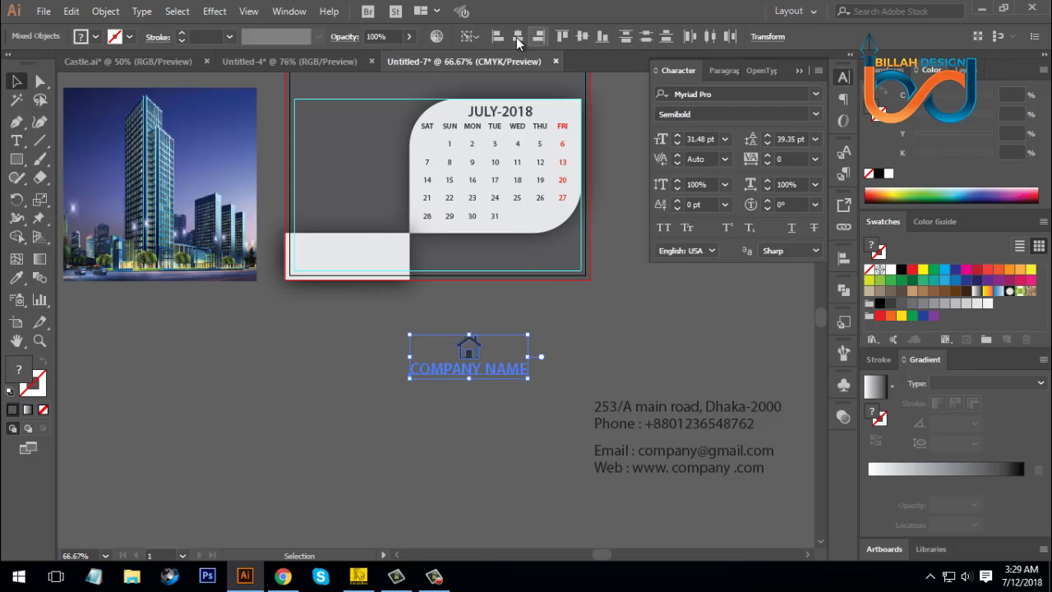
{"action": "left_click", "coordinate": [465, 381]}
{"action": "left_click", "coordinate": [469, 375]}
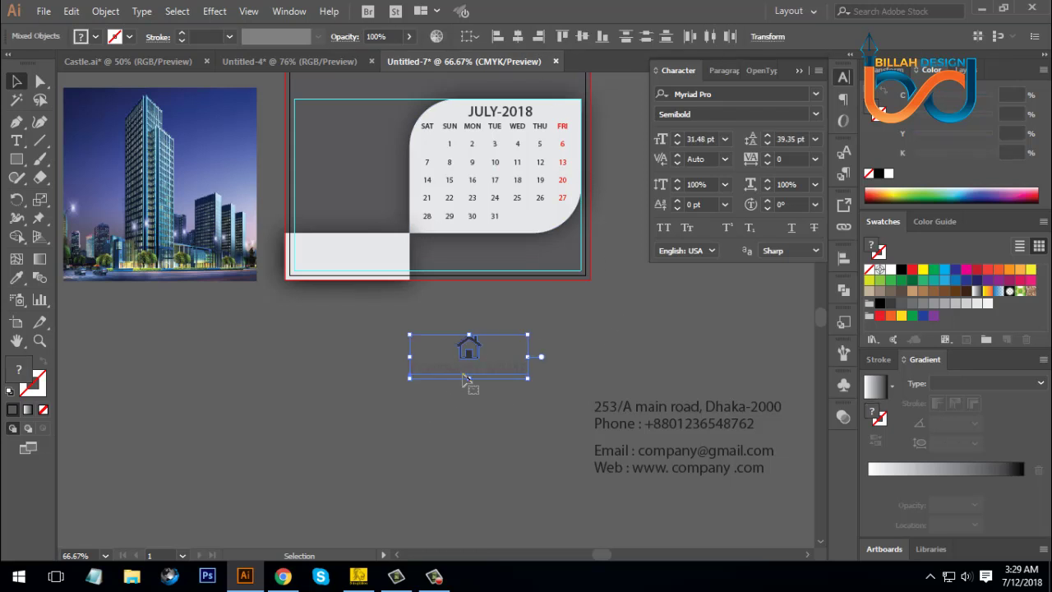
{"action": "right_click", "coordinate": [469, 367]}
{"action": "left_click", "coordinate": [503, 231]}
{"action": "left_click", "coordinate": [486, 446]}
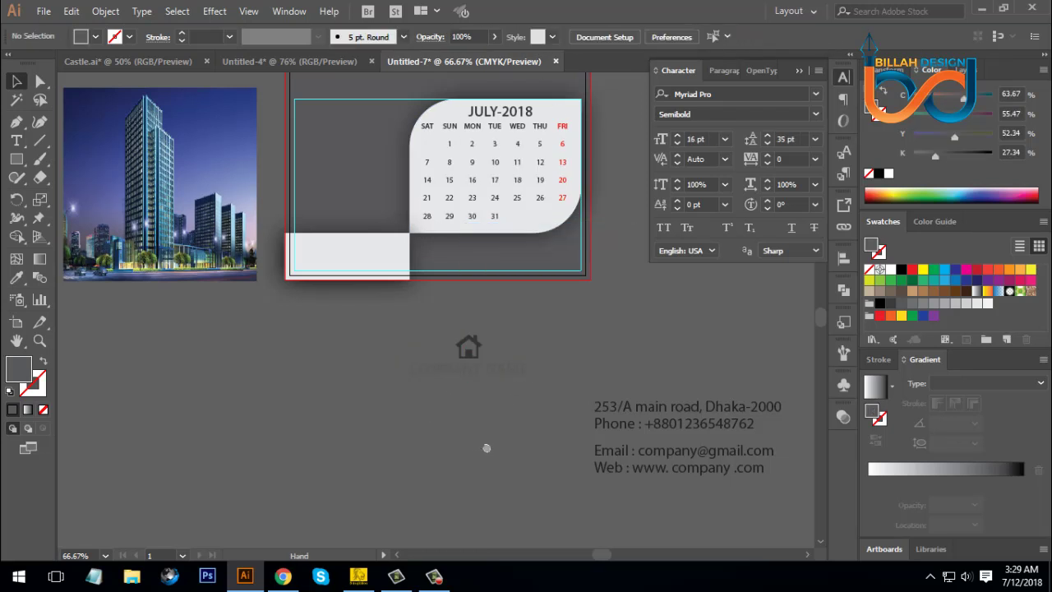
Step: Move the logo group onto the light rectangle at the page's lower-left corner and scale it down to fit, centred inside
{"action": "key", "text": "ctrl+plus"}
{"action": "key", "text": "ctrl+plus"}
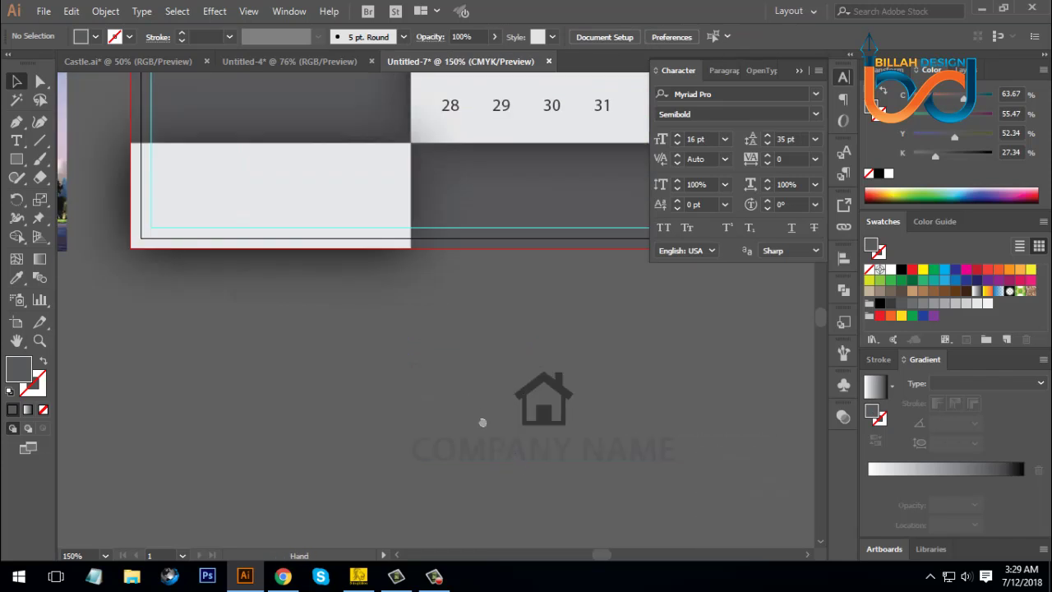
{"action": "left_click_drag", "start_coordinate": [589, 462], "coordinate": [352, 227]}
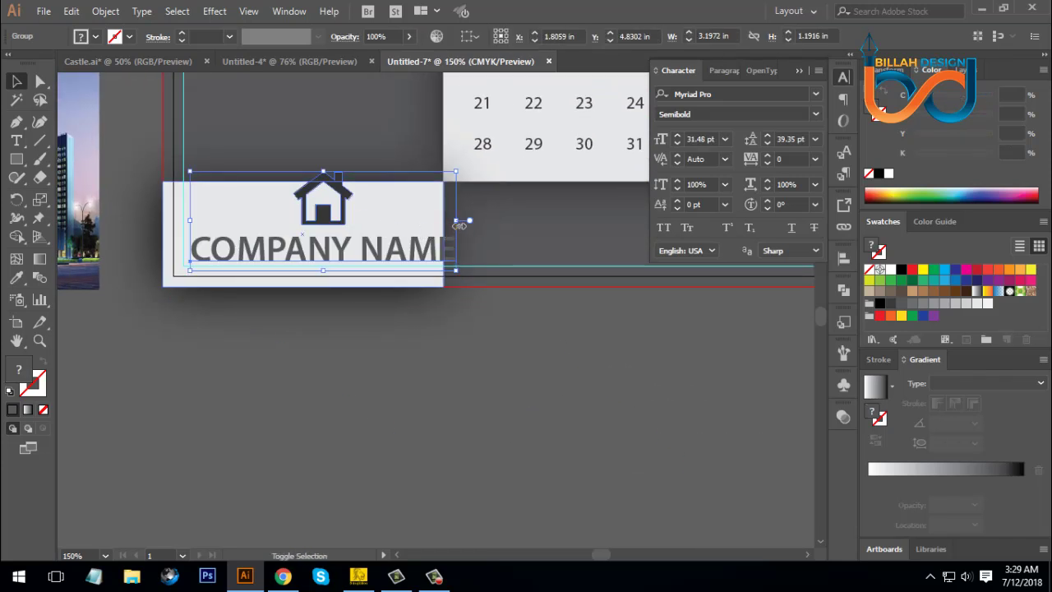
{"action": "left_click_drag", "start_coordinate": [458, 224], "coordinate": [419, 229]}
{"action": "key", "text": "ctrl+minus"}
{"action": "key", "text": "ctrl+minus"}
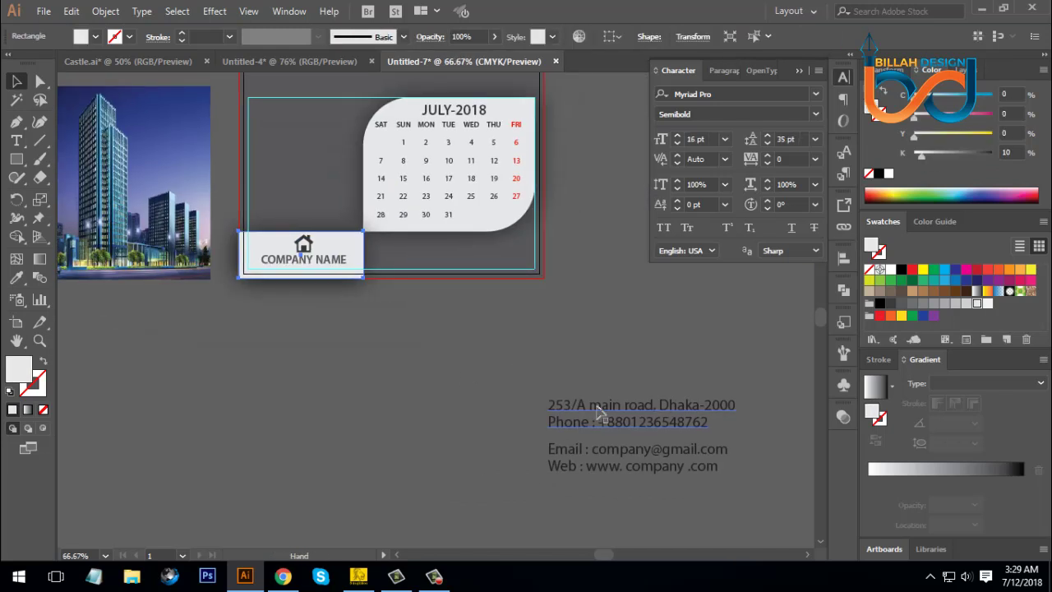
Step: Place the e-mail and web text under the address and phone text and scale both blocks down to 13.15 pt
{"action": "left_click_drag", "start_coordinate": [580, 405], "coordinate": [518, 339]}
{"action": "key", "text": "ctrl+shift+a"}
{"action": "left_click_drag", "start_coordinate": [500, 410], "coordinate": [530, 440]}
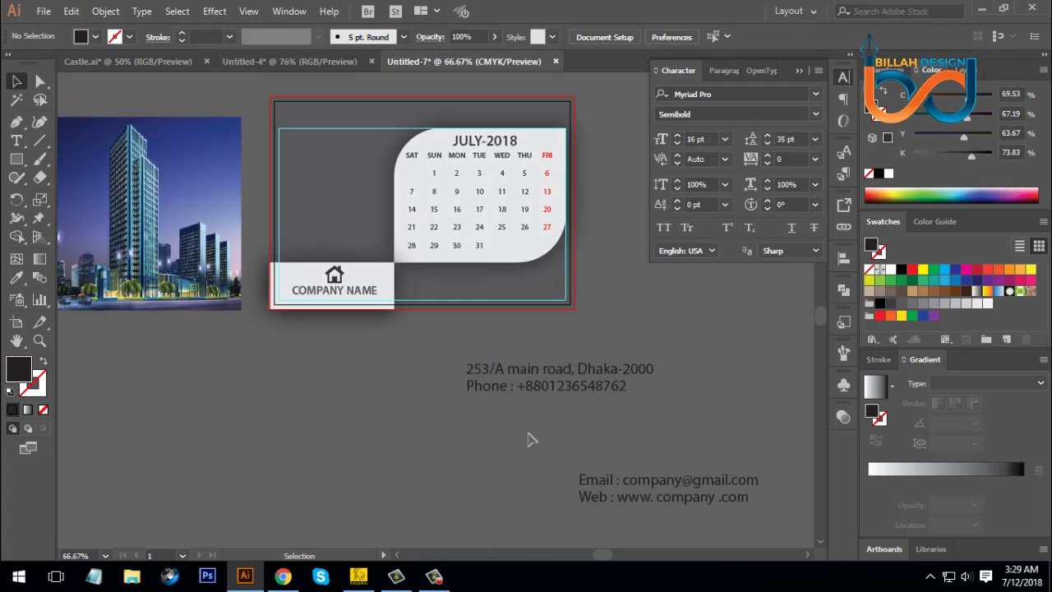
{"action": "key", "text": "ctrl+plus"}
{"action": "left_click_drag", "start_coordinate": [614, 453], "coordinate": [553, 411]}
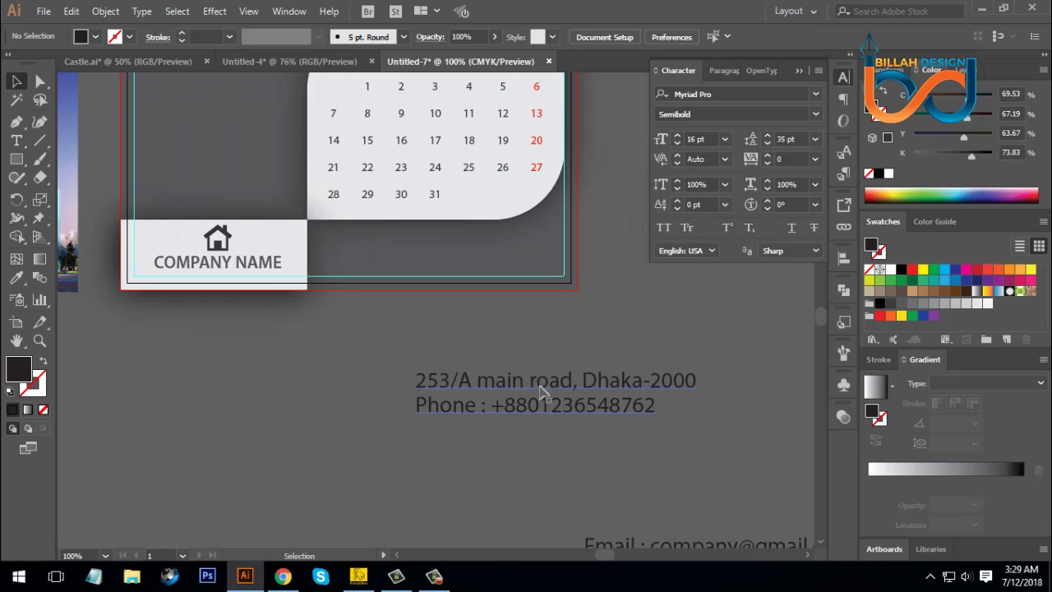
{"action": "left_click", "coordinate": [552, 409]}
{"action": "left_click_drag", "start_coordinate": [663, 543], "coordinate": [577, 488]}
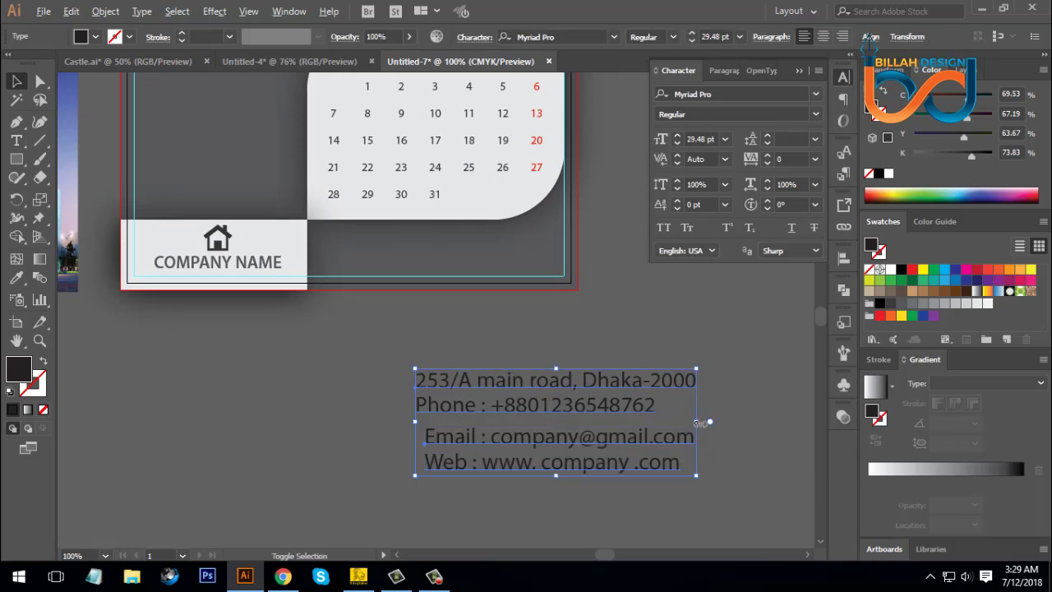
{"action": "left_click_drag", "start_coordinate": [697, 422], "coordinate": [631, 422]}
{"action": "left_click", "coordinate": [690, 464]}
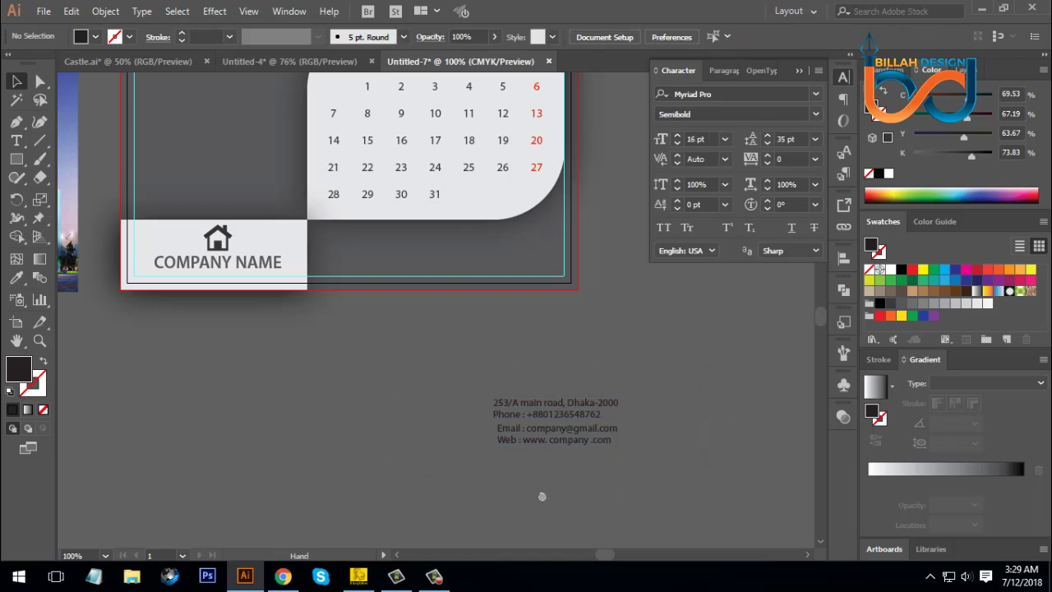
Step: Move the address and phone text onto the dark footer beside the company name block and fill it white
{"action": "left_click_drag", "start_coordinate": [538, 493], "coordinate": [568, 525]}
{"action": "left_click_drag", "start_coordinate": [576, 450], "coordinate": [402, 300]}
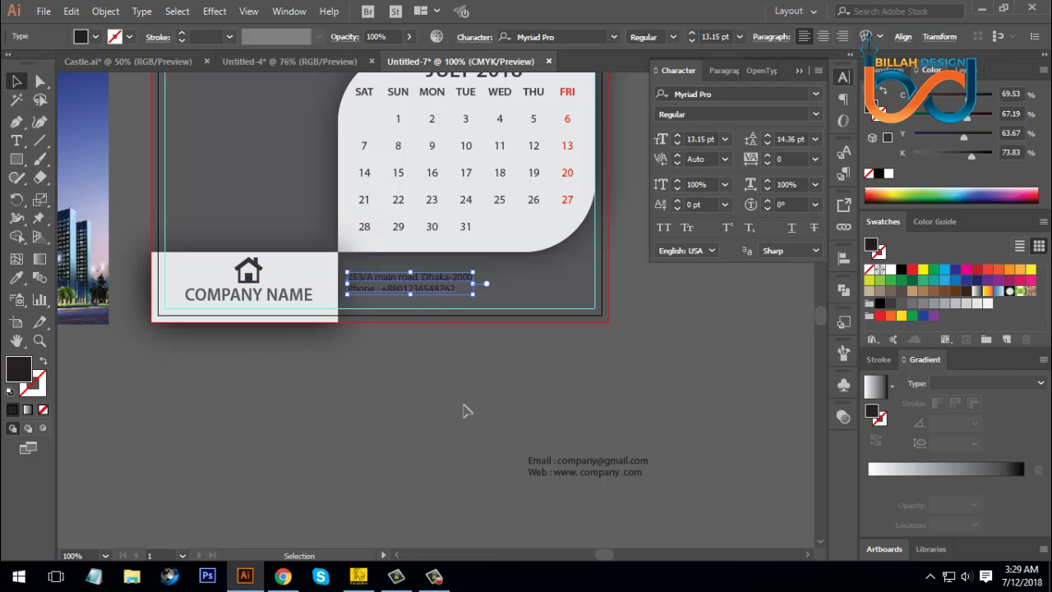
{"action": "left_click", "coordinate": [891, 271]}
{"action": "left_click", "coordinate": [554, 371]}
{"action": "scroll", "coordinate": [576, 411], "scroll_direction": "left", "scroll_amount": 2}
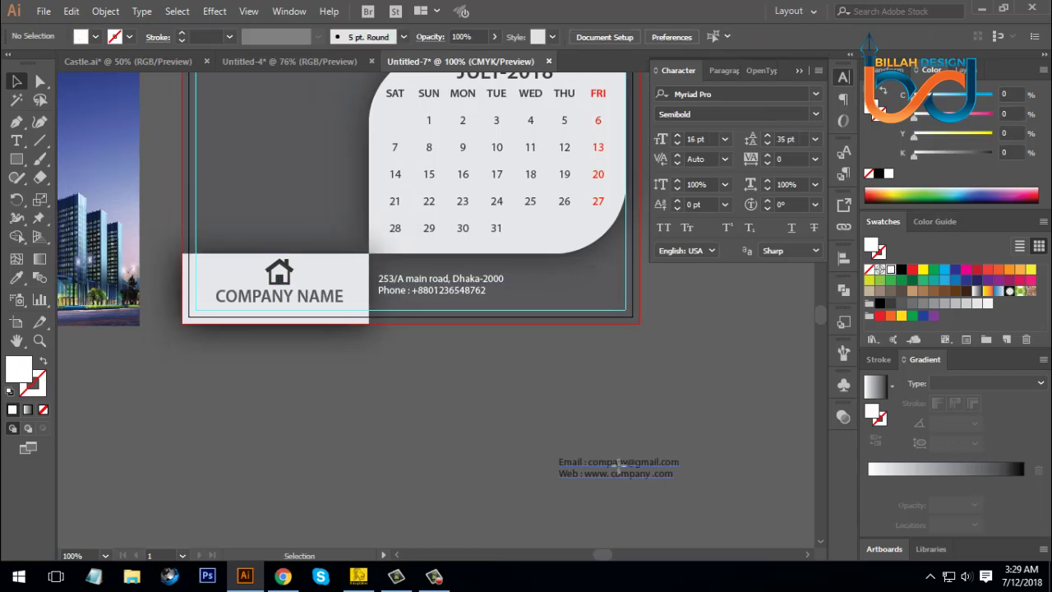
Step: Place the e-mail and web text beside the address in the footer and scale both blocks down to 10.87 pt
{"action": "left_click_drag", "start_coordinate": [619, 460], "coordinate": [566, 269]}
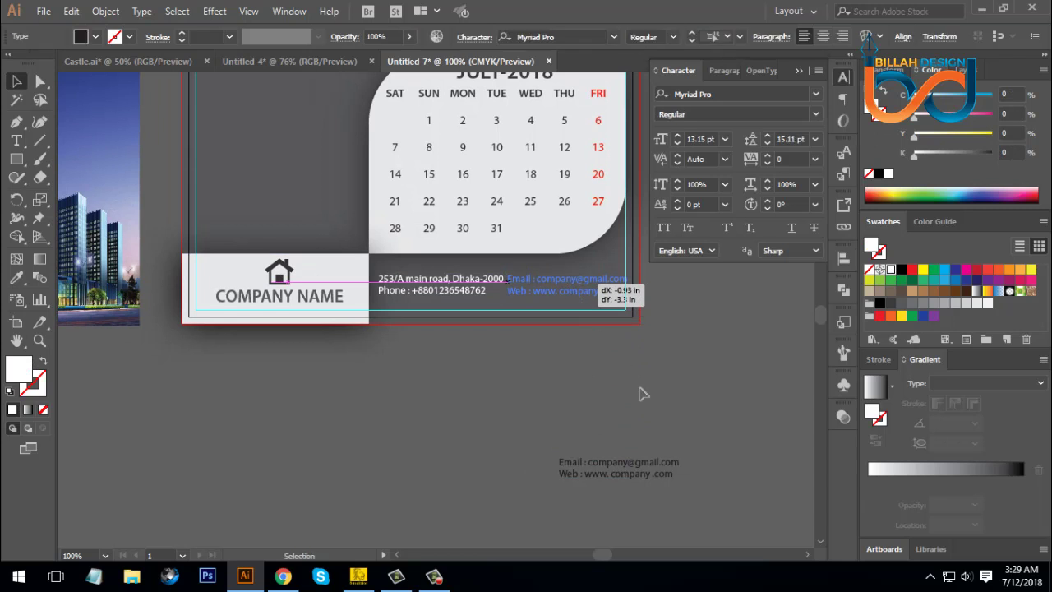
{"action": "left_click_drag", "start_coordinate": [627, 405], "coordinate": [620, 416]}
{"action": "left_click", "coordinate": [620, 416]}
{"action": "key", "text": "ctrl+plus"}
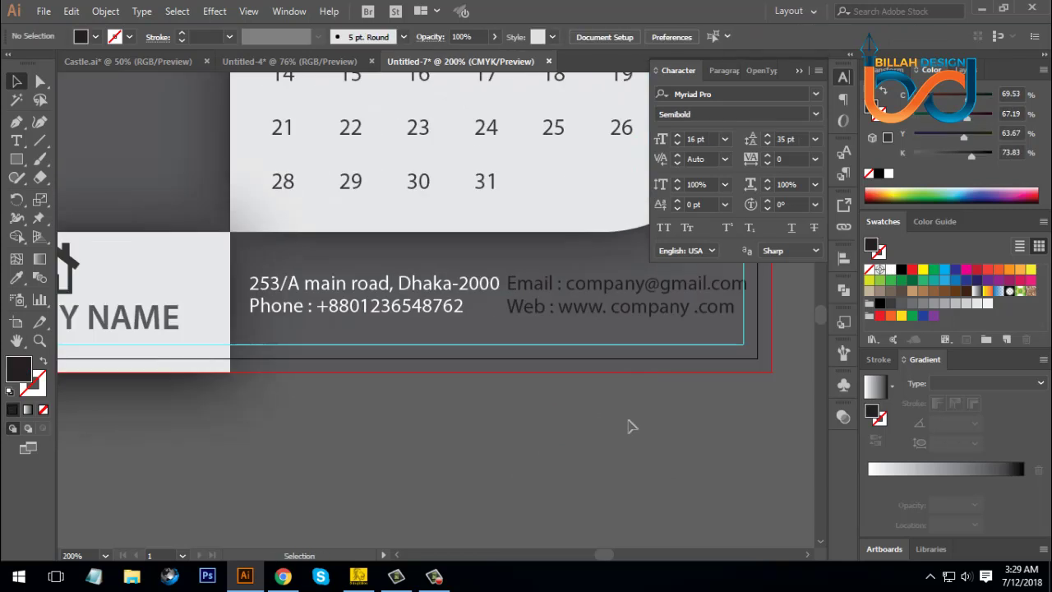
{"action": "left_click", "coordinate": [530, 305]}
{"action": "left_click", "coordinate": [488, 298], "text": "shift"}
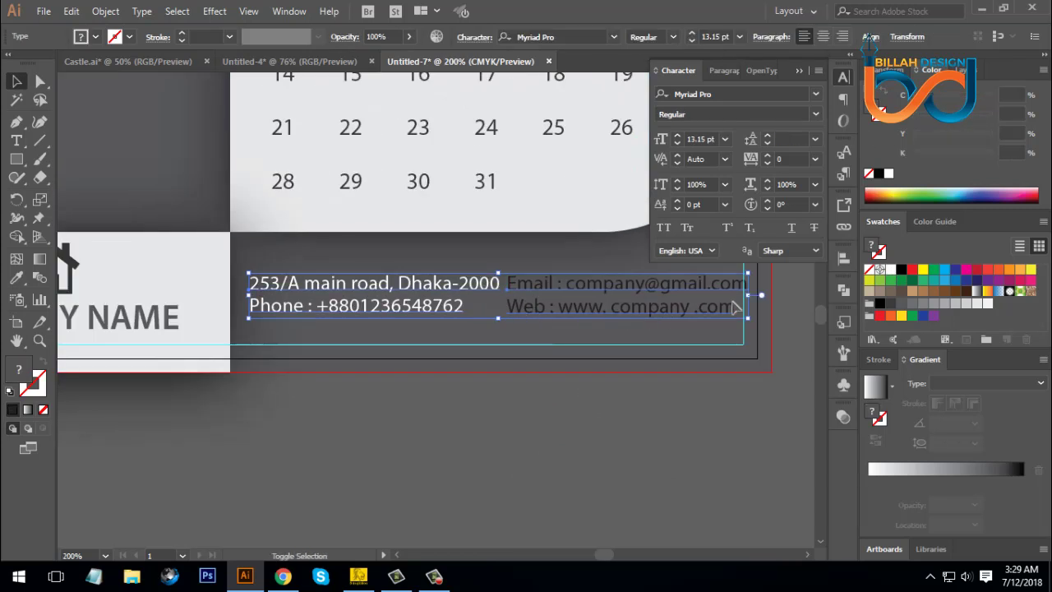
{"action": "left_click_drag", "start_coordinate": [748, 297], "coordinate": [705, 297]}
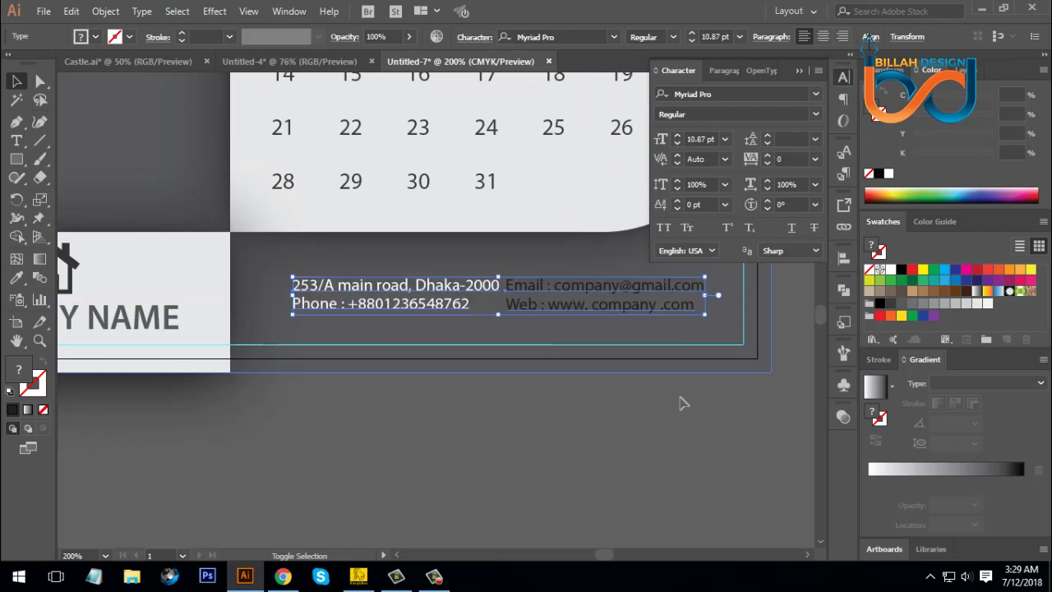
{"action": "left_click", "coordinate": [463, 321]}
Step: Spread the two contact blocks apart toward opposite ends of the footer and fill the e-mail and web text white
{"action": "left_click_drag", "start_coordinate": [453, 304], "coordinate": [409, 302]}
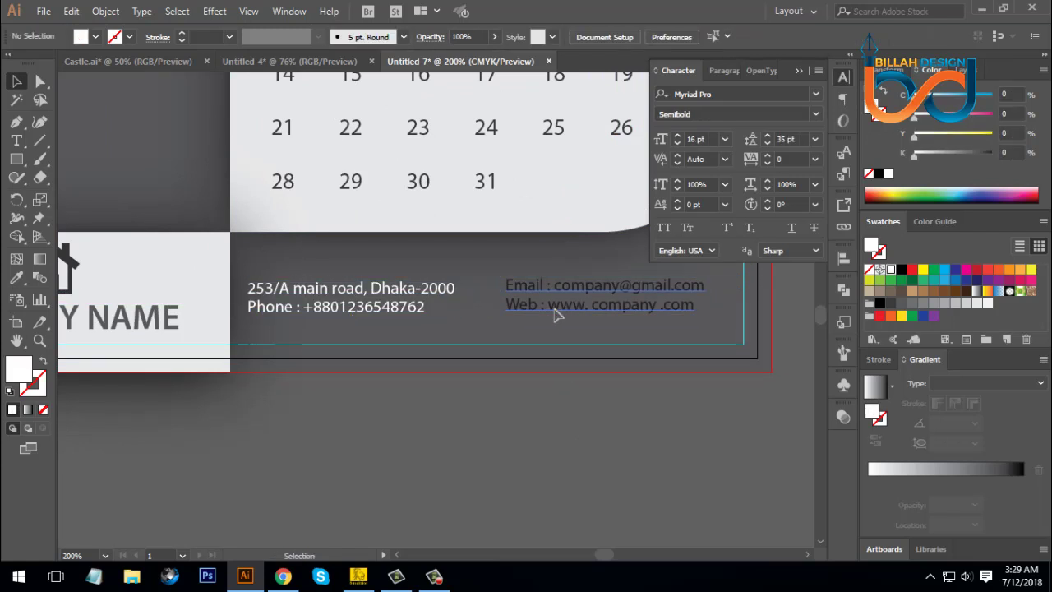
{"action": "left_click_drag", "start_coordinate": [554, 313], "coordinate": [734, 267]}
{"action": "left_click", "coordinate": [586, 317]}
{"action": "left_click", "coordinate": [891, 269]}
{"action": "left_click", "coordinate": [630, 375]}
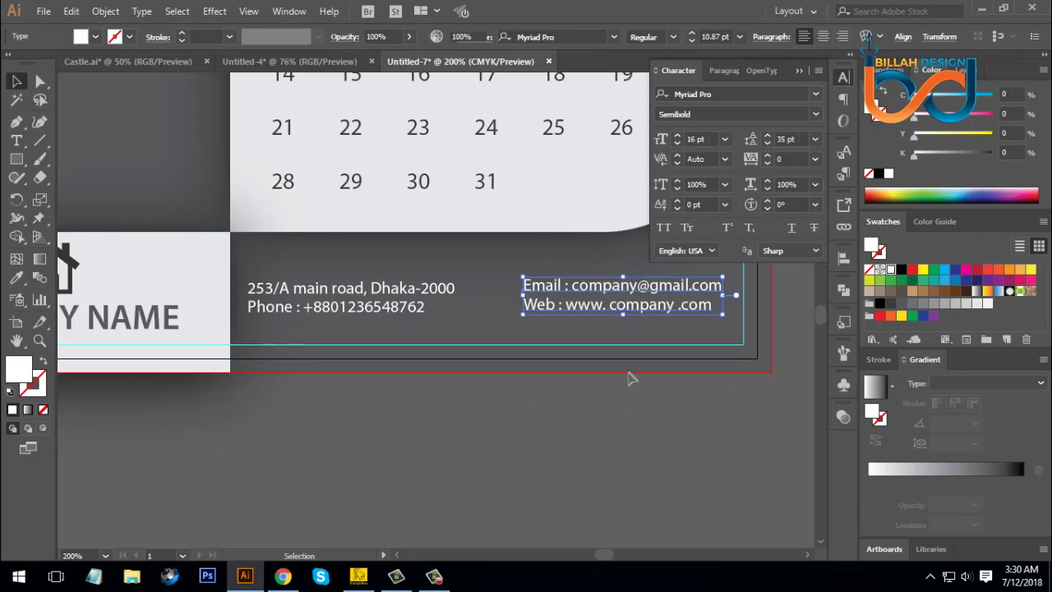
Step: Align the top edges of the address block and the e-mail block in the footer
{"action": "left_click", "coordinate": [593, 289]}
{"action": "left_click", "coordinate": [441, 292], "text": "shift"}
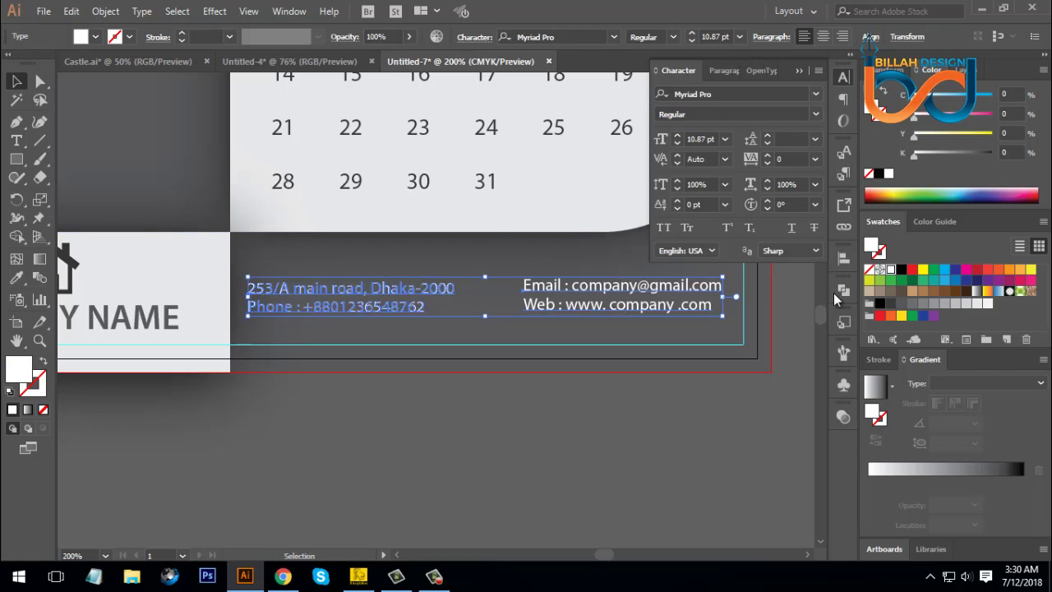
{"action": "left_click", "coordinate": [843, 257]}
{"action": "left_click", "coordinate": [757, 292]}
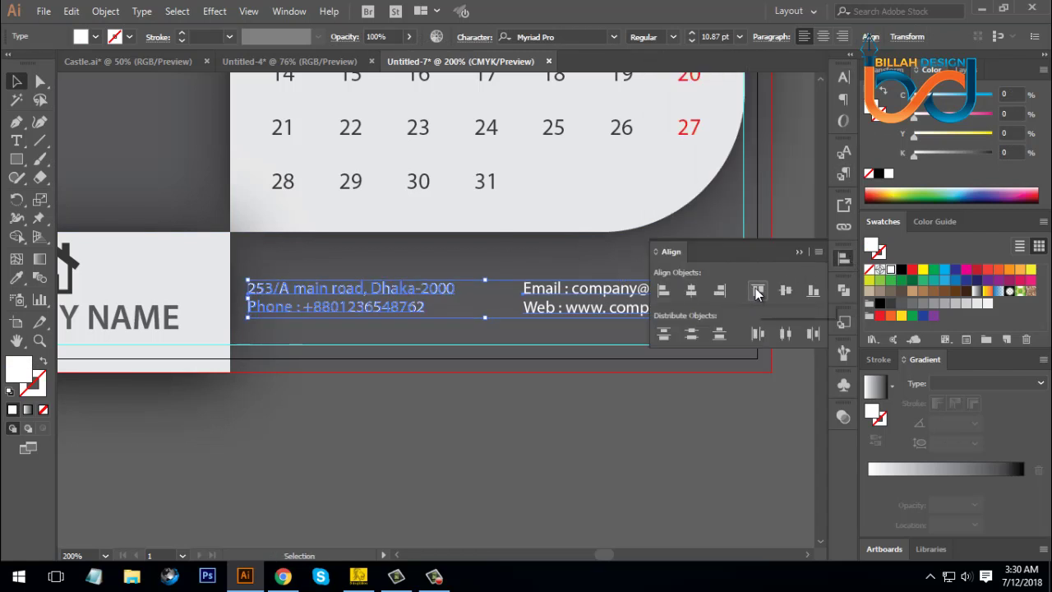
{"action": "left_click", "coordinate": [845, 257]}
{"action": "left_click", "coordinate": [707, 429]}
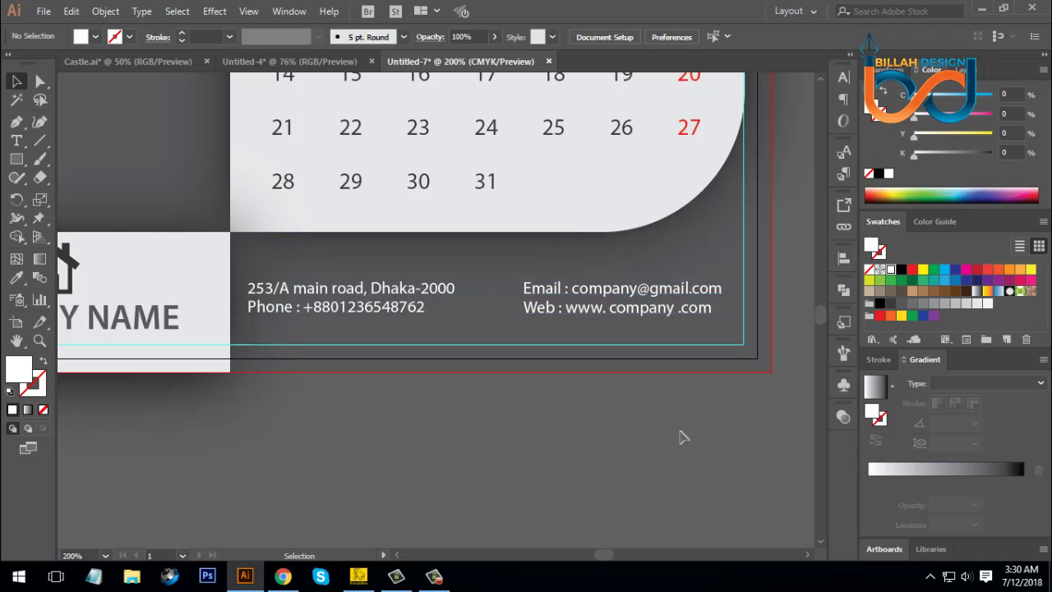
Step: Try to move the building image closer to the calendar page, and undo the move
{"action": "key", "text": "ctrl+1"}
{"action": "left_click_drag", "start_coordinate": [619, 457], "coordinate": [612, 480]}
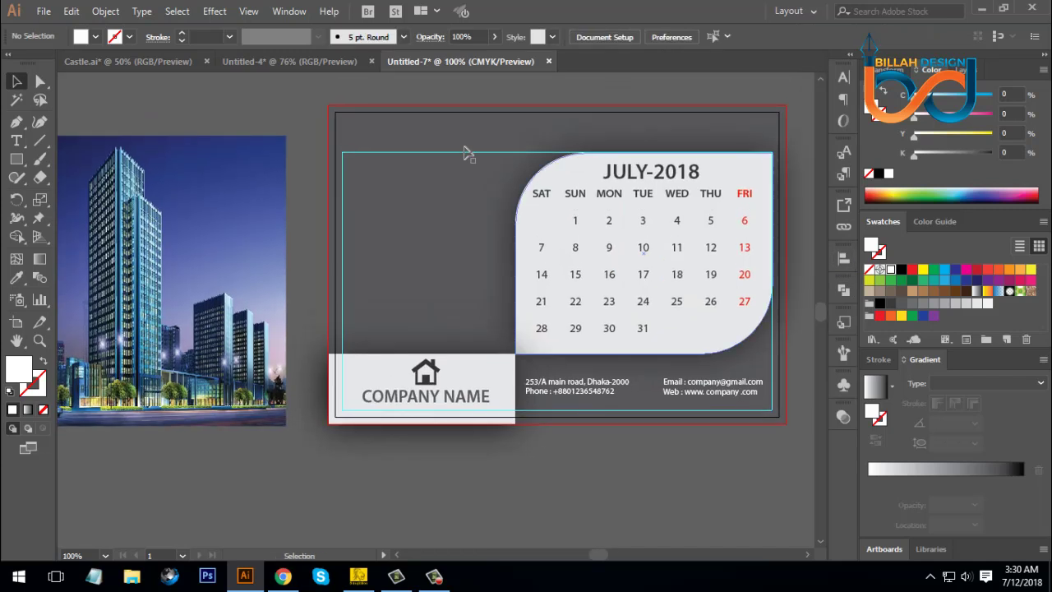
{"action": "left_click_drag", "start_coordinate": [192, 193], "coordinate": [205, 167]}
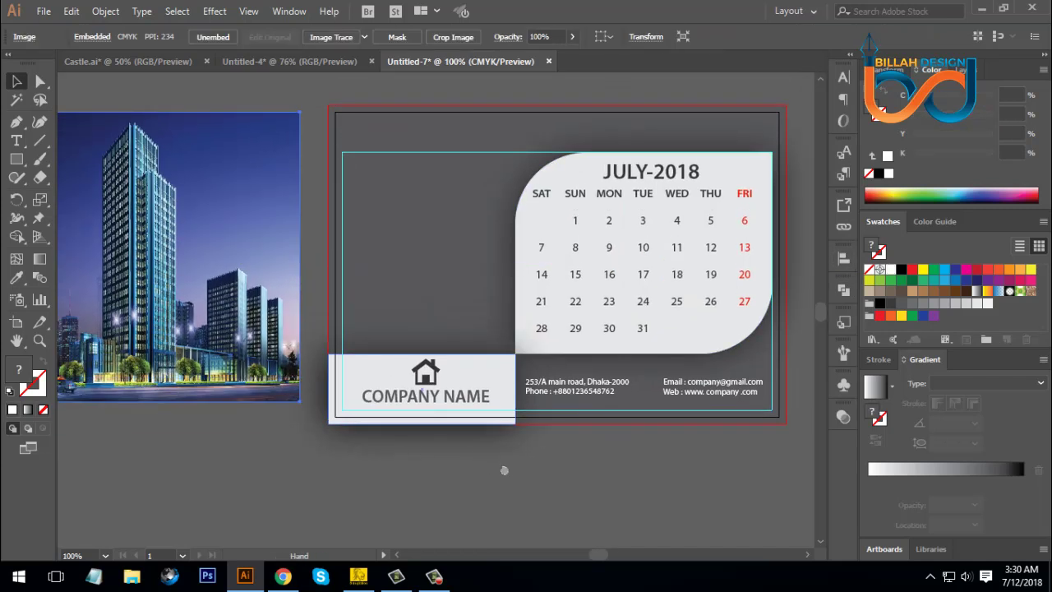
{"action": "left_click_drag", "start_coordinate": [499, 470], "coordinate": [533, 474]}
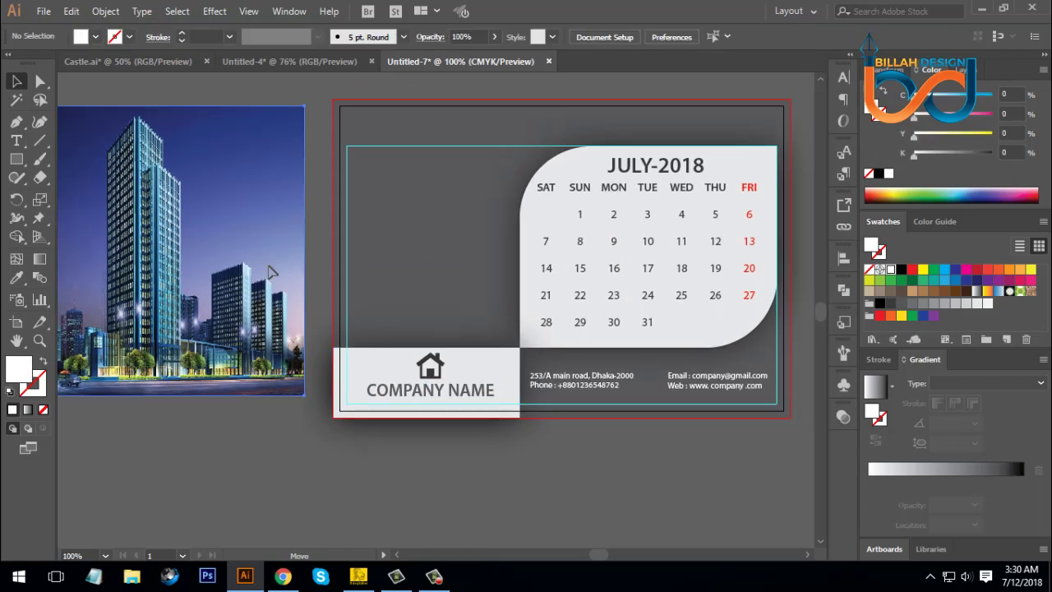
{"action": "key", "text": "ctrl+z"}
{"action": "key", "text": "ctrl+z"}
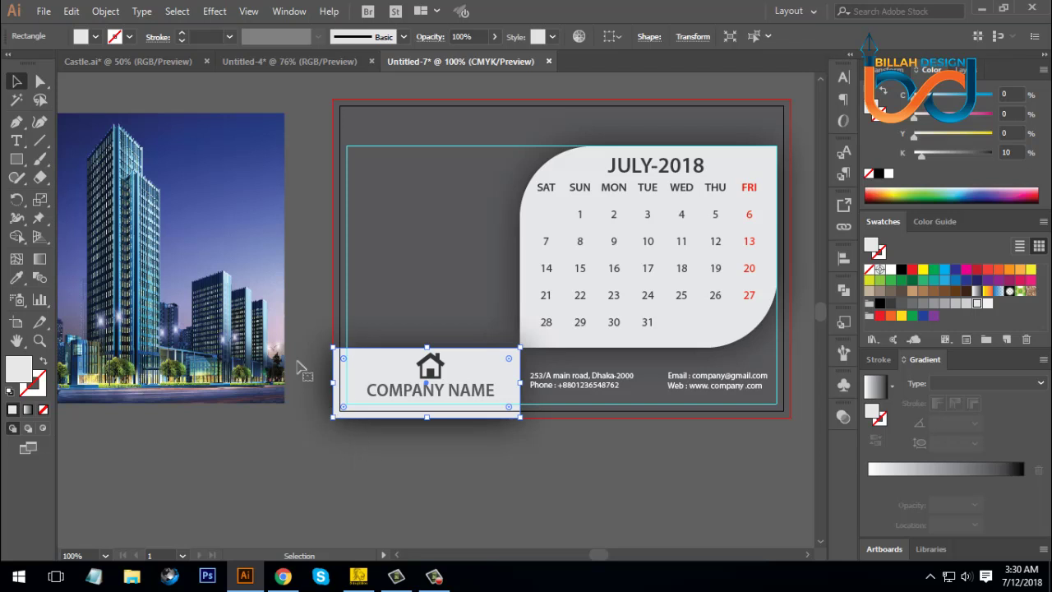
{"action": "left_click", "coordinate": [388, 474]}
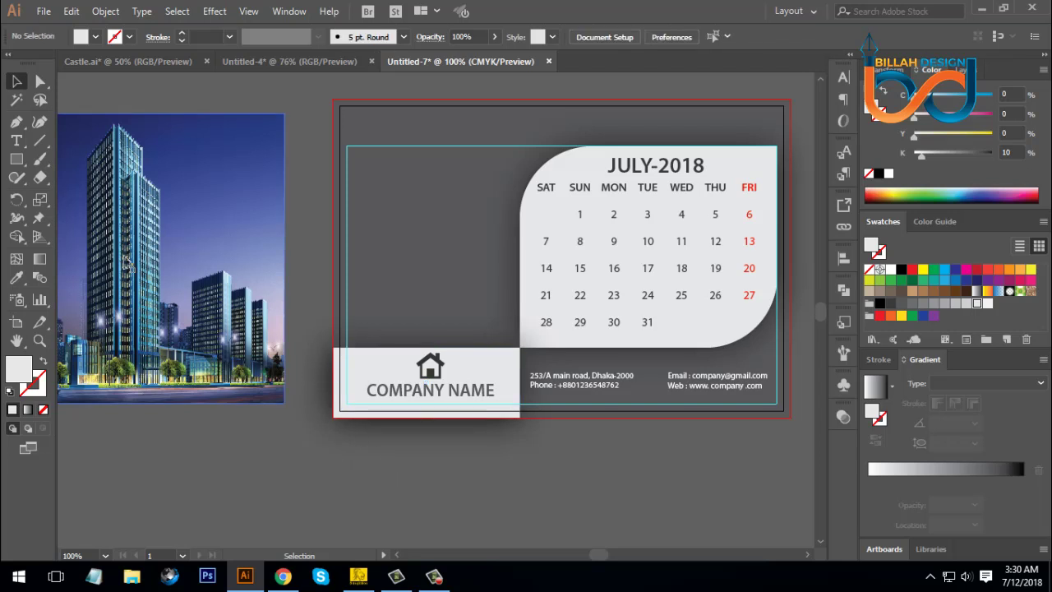
Step: Draw a 10% black rectangle above the company name block, from the left bleed edge almost to the calendar panel, starting at the top margin guide
{"action": "left_click", "coordinate": [19, 161]}
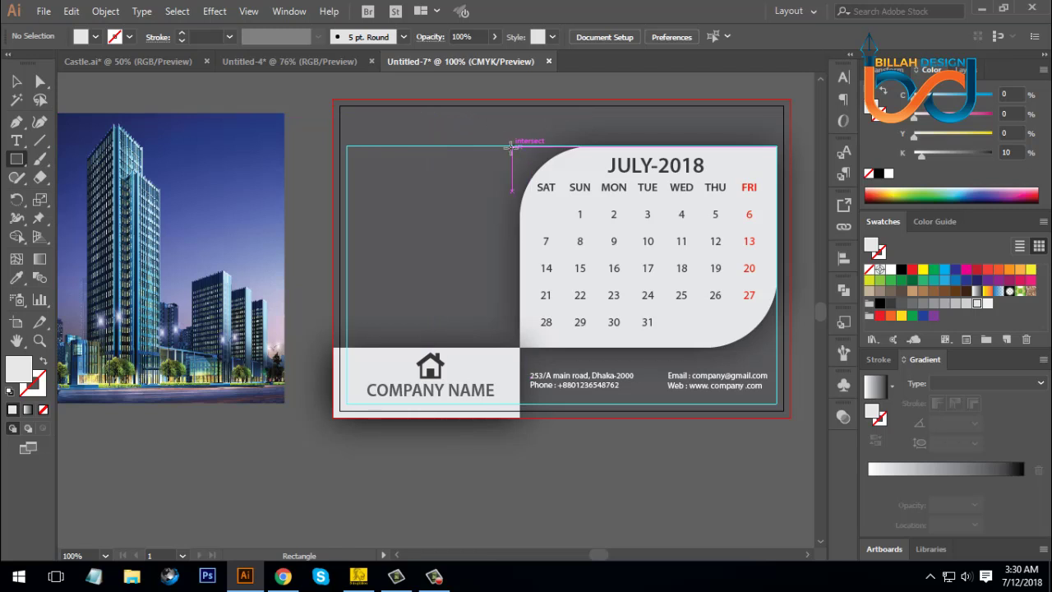
{"action": "left_click_drag", "start_coordinate": [511, 147], "coordinate": [335, 339]}
{"action": "left_click", "coordinate": [16, 80]}
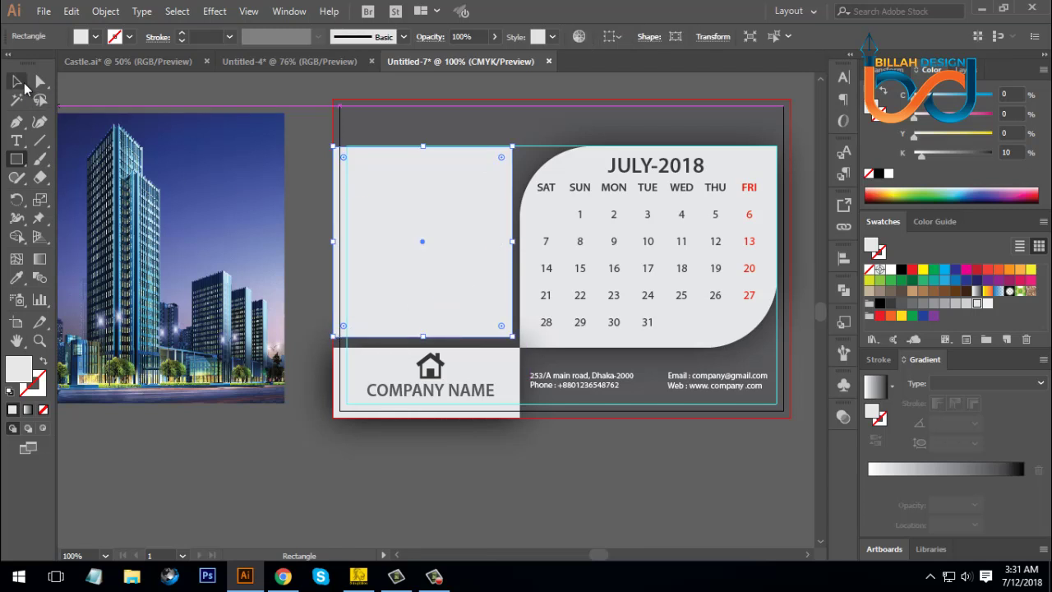
{"action": "left_click", "coordinate": [596, 491]}
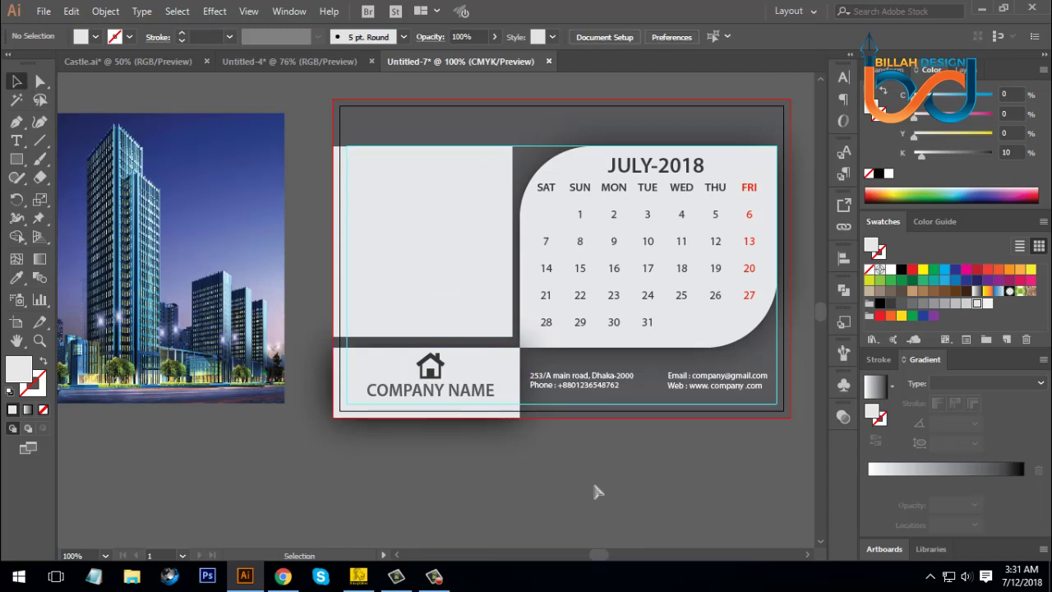
Step: Examine the gaps between the new rectangle, the calendar panel and the company name block
{"action": "key", "text": "ctrl+plus"}
{"action": "left_click_drag", "start_coordinate": [535, 244], "coordinate": [534, 292]}
{"action": "left_click", "coordinate": [498, 268]}
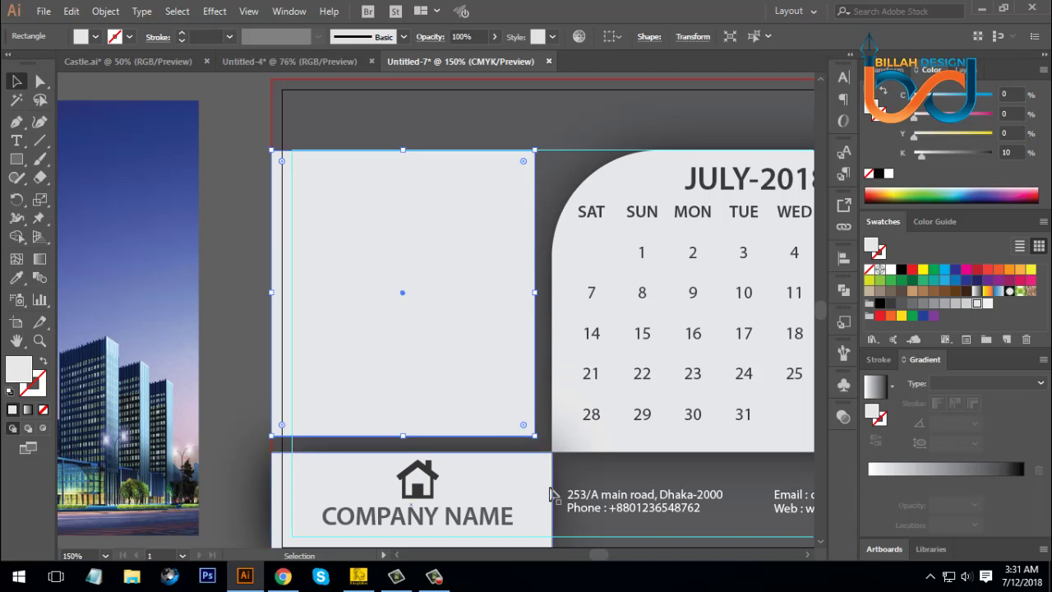
{"action": "left_click_drag", "start_coordinate": [551, 494], "coordinate": [546, 410]}
{"action": "key", "text": "ctrl+shift+a"}
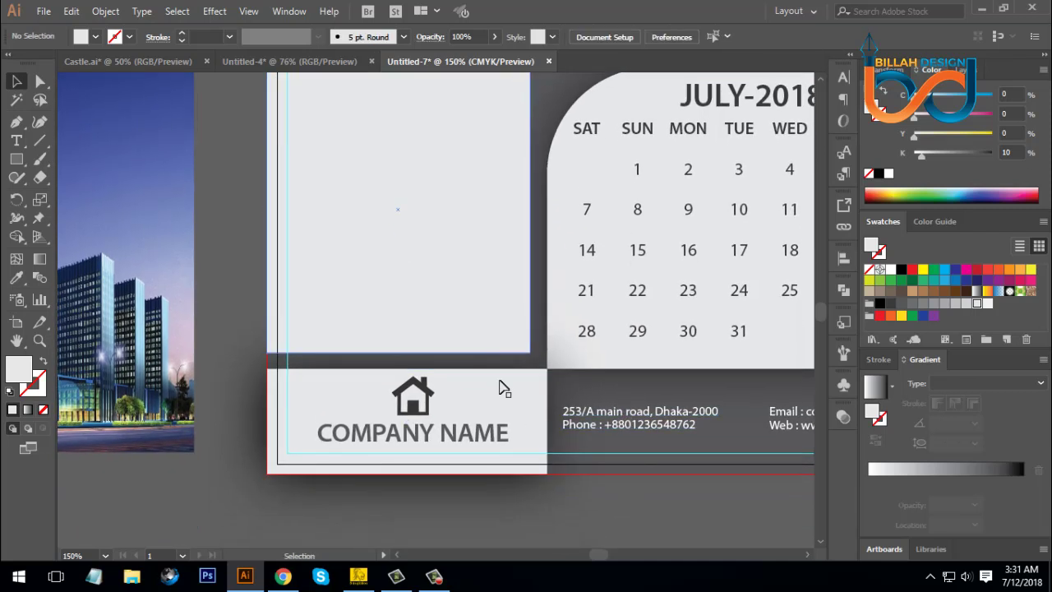
{"action": "key", "text": "ctrl+minus"}
{"action": "key", "text": "ctrl+minus"}
{"action": "key", "text": "ctrl+minus"}
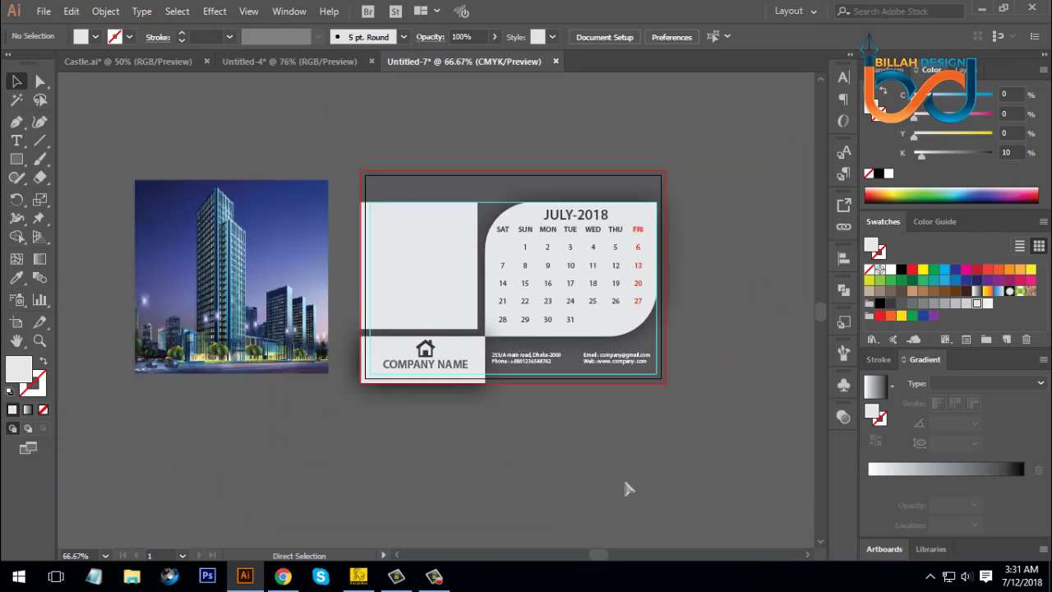
Step: Move the building image behind the light gray rectangle and scale it proportionally to slightly larger than that rectangle
{"action": "key", "text": "ctrl+plus"}
{"action": "key", "text": "ctrl+plus"}
{"action": "left_click_drag", "start_coordinate": [598, 461], "coordinate": [559, 480]}
{"action": "left_click_drag", "start_coordinate": [181, 233], "coordinate": [306, 222]}
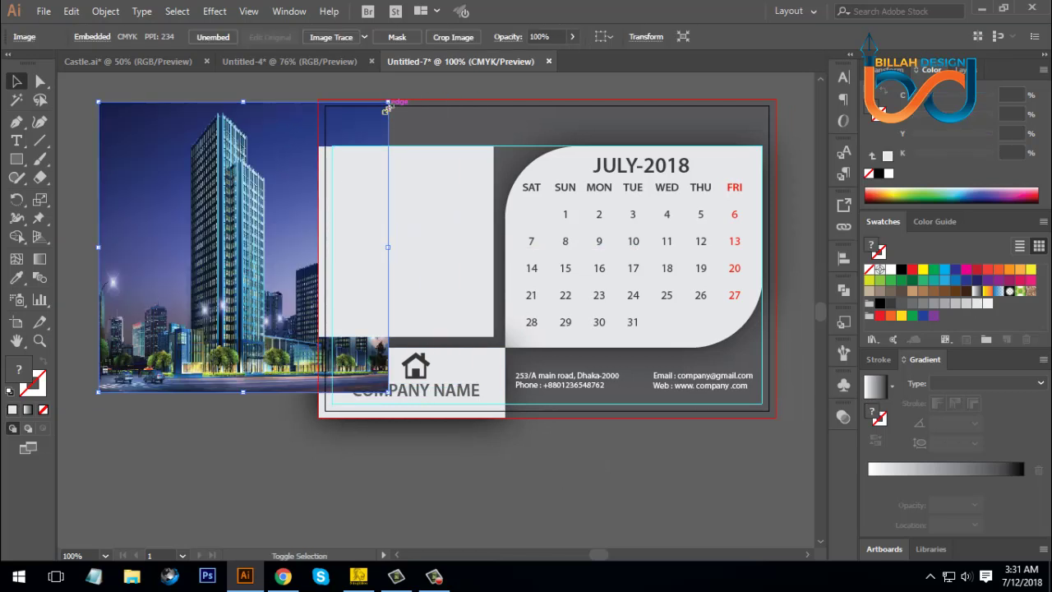
{"action": "left_click_drag", "start_coordinate": [389, 106], "coordinate": [376, 115]}
{"action": "left_click_drag", "start_coordinate": [240, 198], "coordinate": [388, 170]}
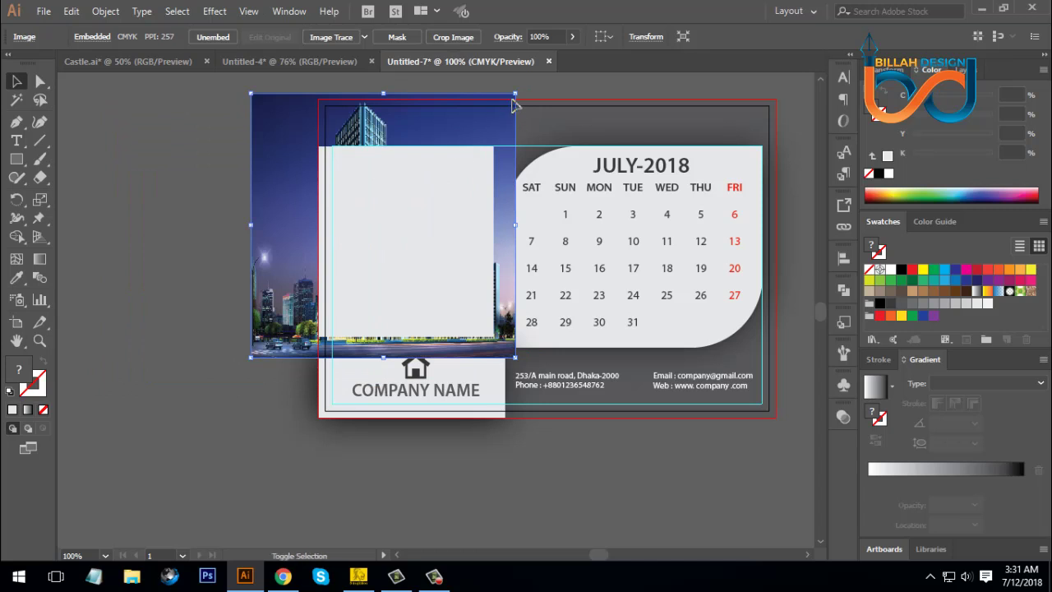
{"action": "left_click_drag", "start_coordinate": [513, 98], "coordinate": [498, 111]}
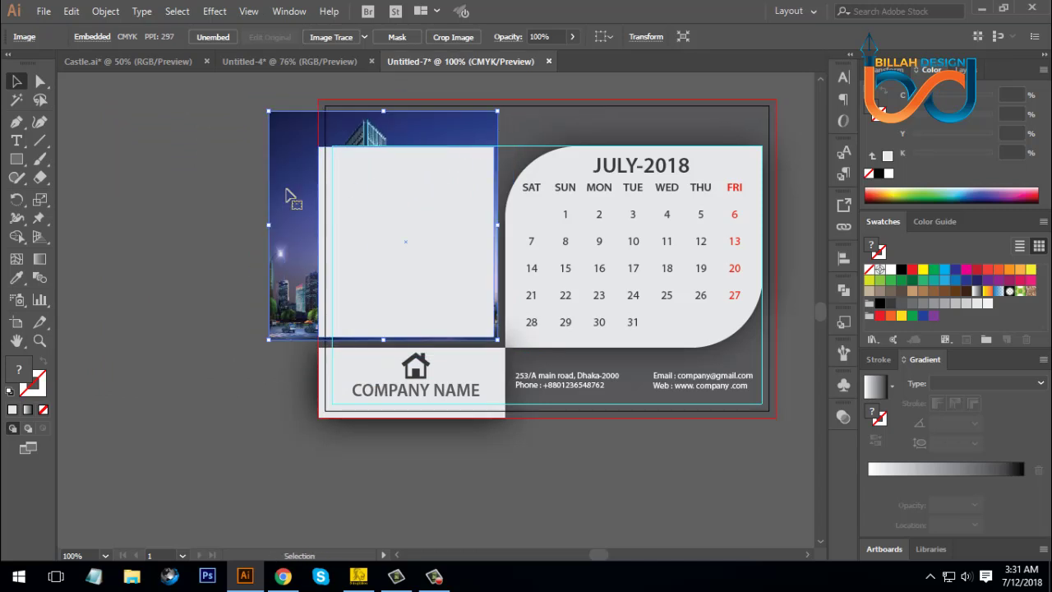
Step: Nudge the building image down until its lower edge extends just past the top of the company name block
{"action": "left_click", "coordinate": [171, 196]}
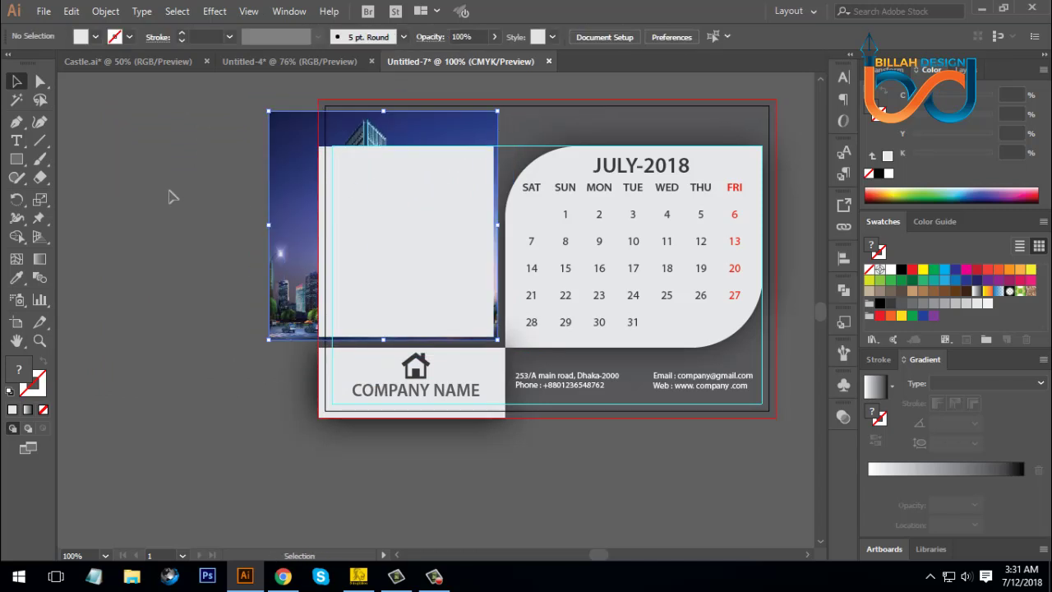
{"action": "left_click", "coordinate": [414, 139]}
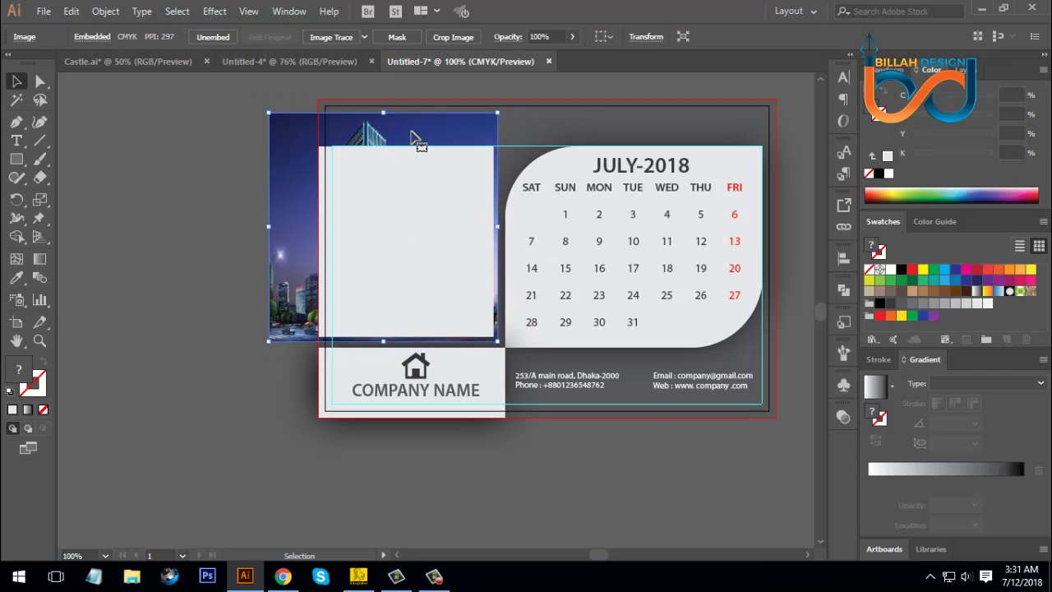
{"action": "key", "text": "Down"}
{"action": "key", "text": "Down"}
{"action": "key", "text": "Down"}
{"action": "key", "text": "Down"}
{"action": "key", "text": "Down"}
{"action": "key", "text": "Down"}
{"action": "key", "text": "Down"}
{"action": "key", "text": "Down"}
{"action": "key", "text": "Down"}
{"action": "key", "text": "Down"}
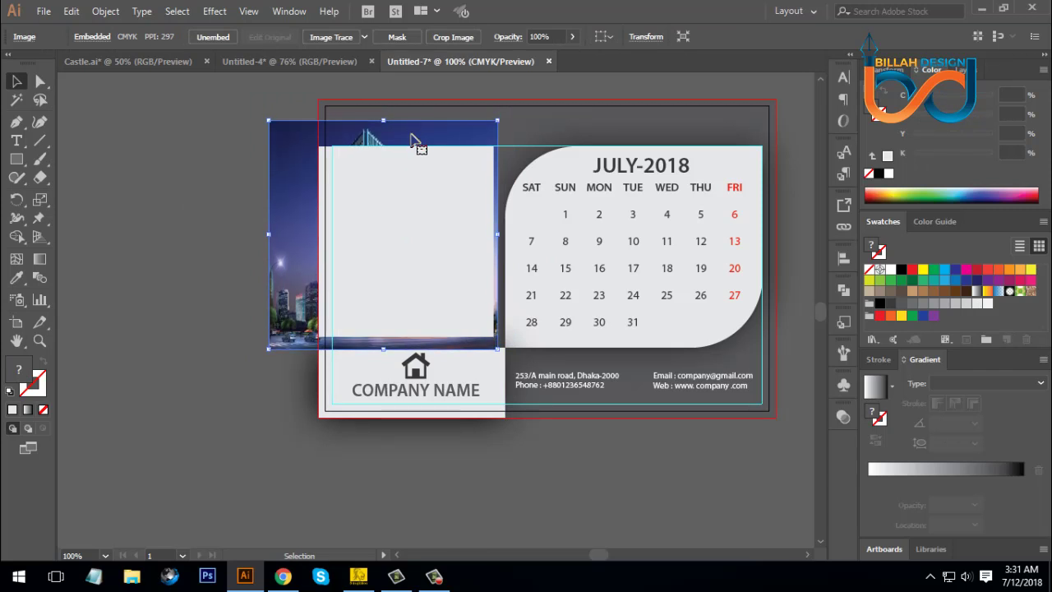
{"action": "key", "text": "Down"}
{"action": "key", "text": "Down"}
{"action": "key", "text": "Down"}
{"action": "left_click", "coordinate": [218, 223]}
{"action": "left_click", "coordinate": [290, 238]}
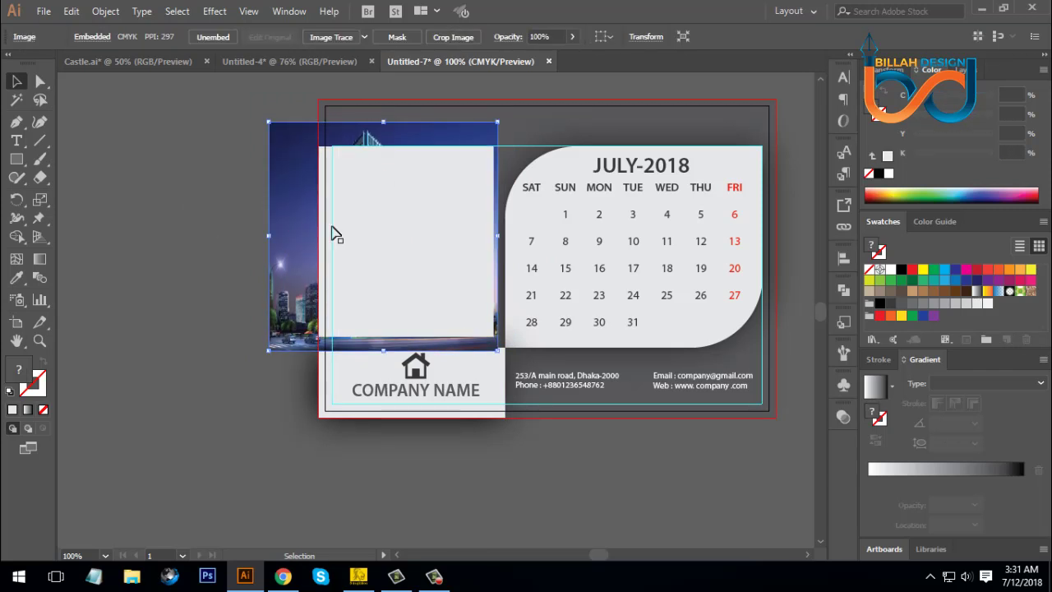
Step: Scale the building image down slightly and nudge it right until its right edge meets the calendar panel's left edge
{"action": "left_click_drag", "start_coordinate": [497, 124], "coordinate": [491, 129]}
{"action": "left_click", "coordinate": [238, 245]}
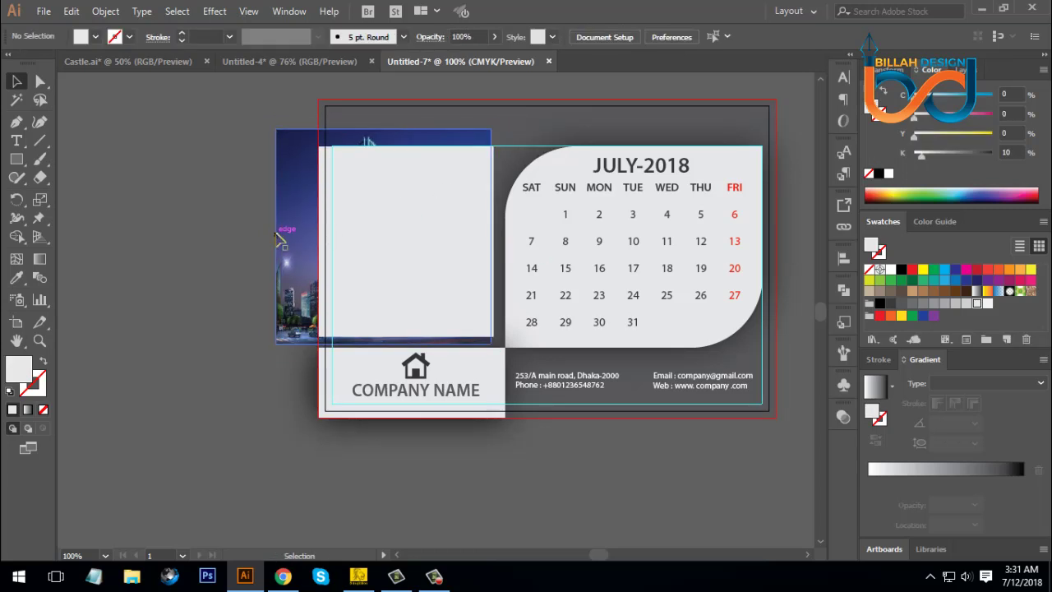
{"action": "key", "text": "ctrl+z"}
{"action": "key", "text": "Right"}
{"action": "key", "text": "Right"}
{"action": "key", "text": "Right"}
{"action": "key", "text": "Right"}
{"action": "key", "text": "Right"}
{"action": "key", "text": "Right"}
{"action": "key", "text": "Right"}
{"action": "key", "text": "Right"}
{"action": "key", "text": "Right"}
{"action": "key", "text": "Right"}
{"action": "key", "text": "Right"}
{"action": "key", "text": "Right"}
{"action": "key", "text": "Right"}
{"action": "key", "text": "Right"}
{"action": "key", "text": "Right"}
{"action": "key", "text": "Right"}
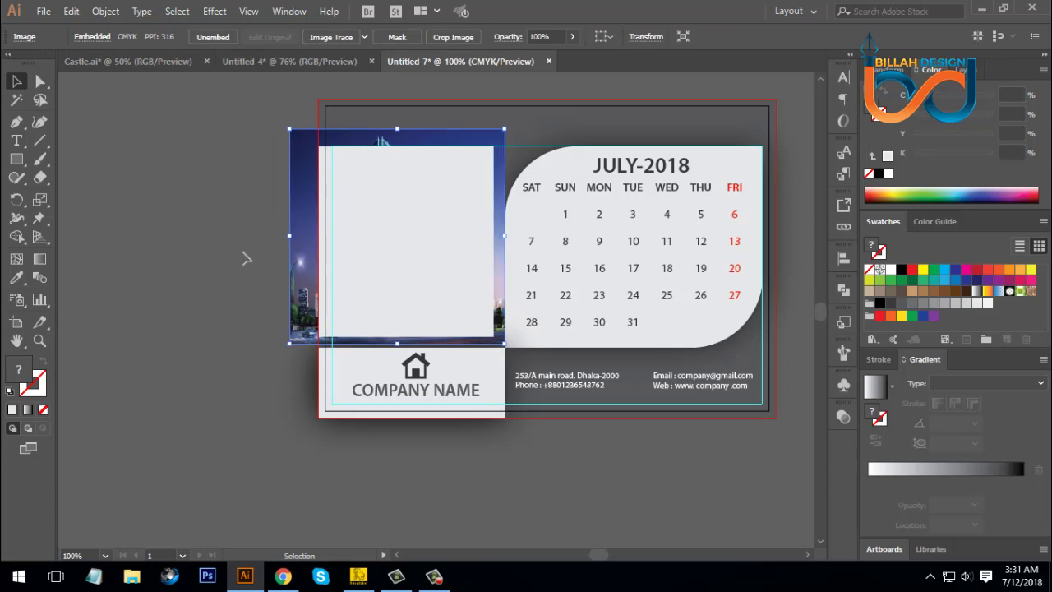
Step: Make a clipping mask from the light gray rectangle and the building image behind it
{"action": "left_click", "coordinate": [243, 258]}
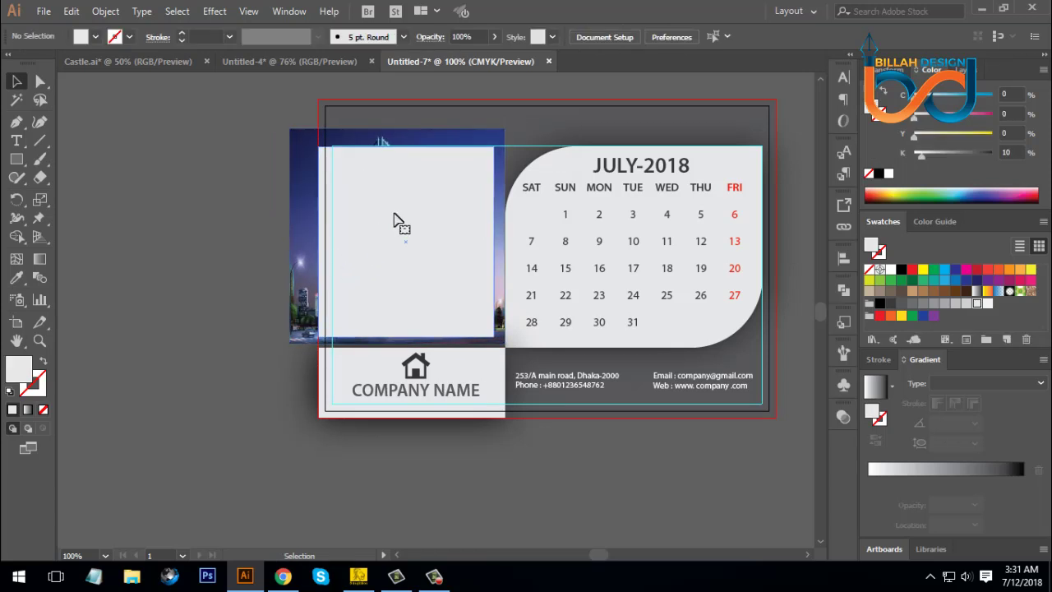
{"action": "left_click", "coordinate": [394, 220]}
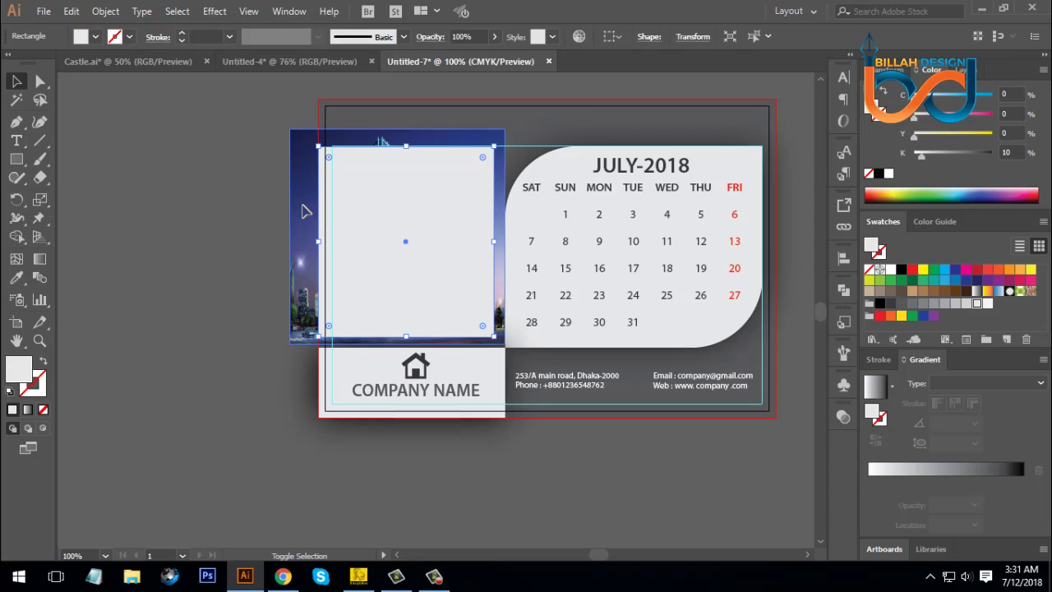
{"action": "left_click", "coordinate": [303, 212], "text": "shift"}
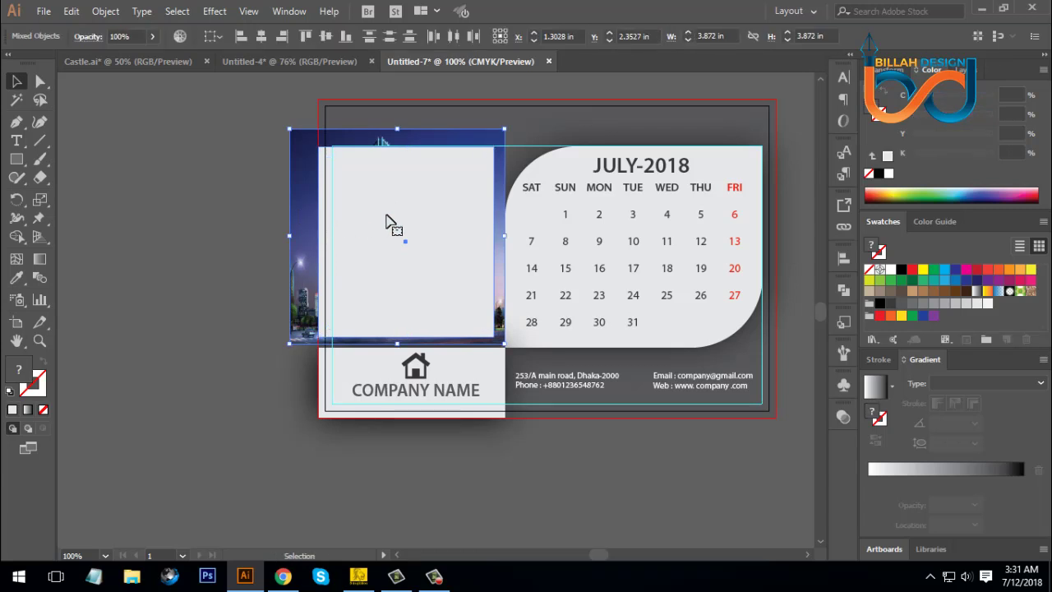
{"action": "right_click", "coordinate": [390, 220]}
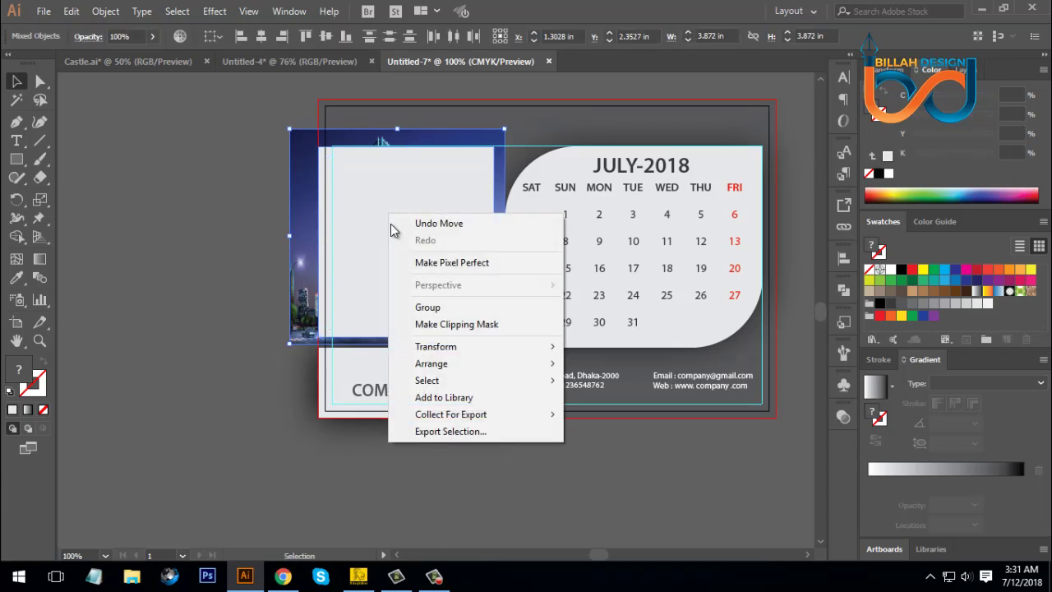
{"action": "left_click", "coordinate": [465, 325]}
{"action": "left_click", "coordinate": [602, 474]}
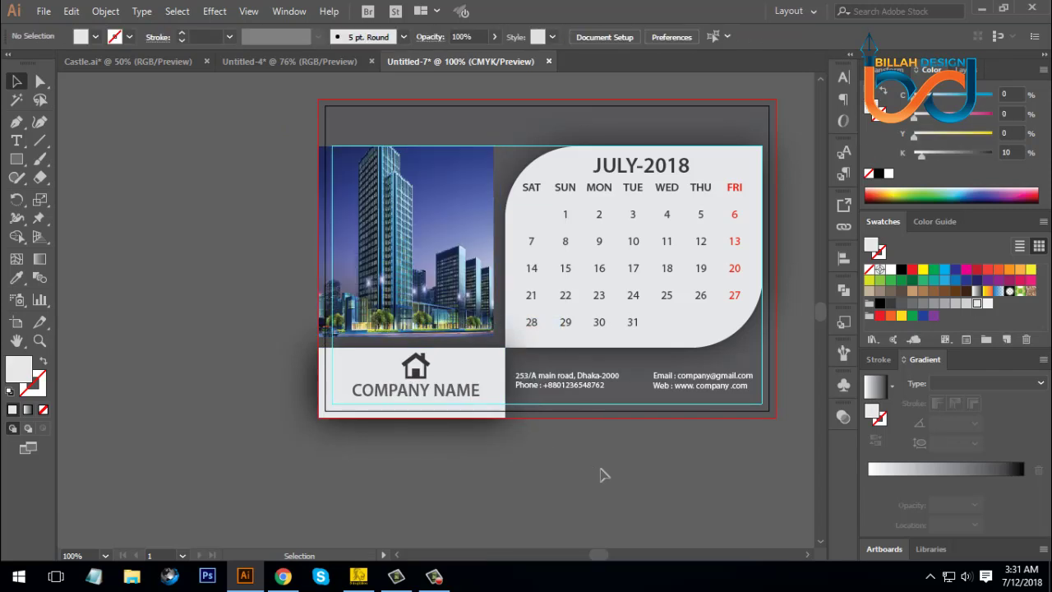
Step: Select only the building image inside its clip group and shift it down until the tower's top fits within the mask
{"action": "left_click_drag", "start_coordinate": [657, 462], "coordinate": [625, 446]}
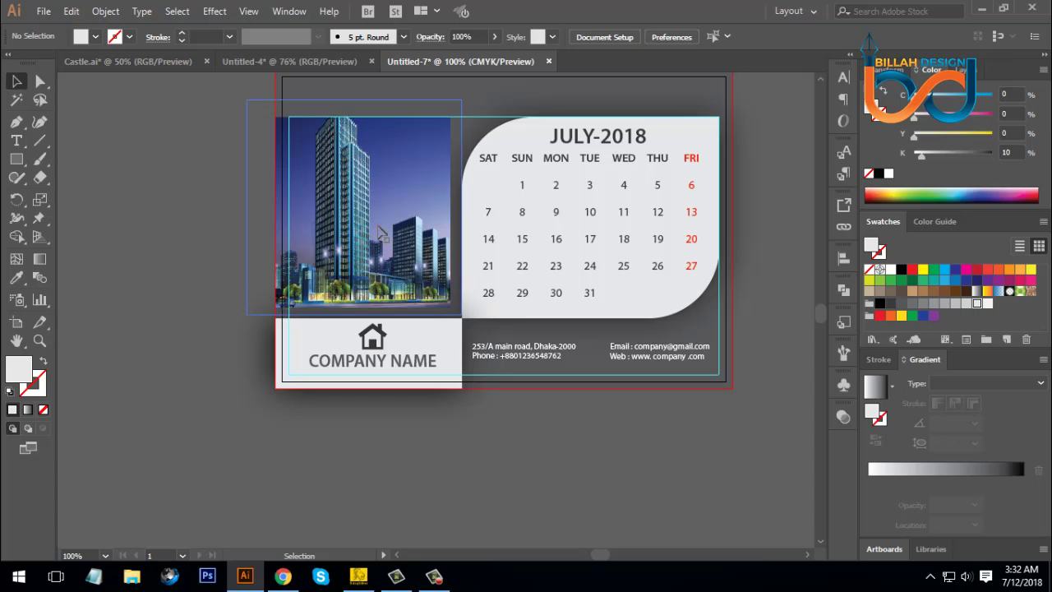
{"action": "left_click", "coordinate": [391, 200]}
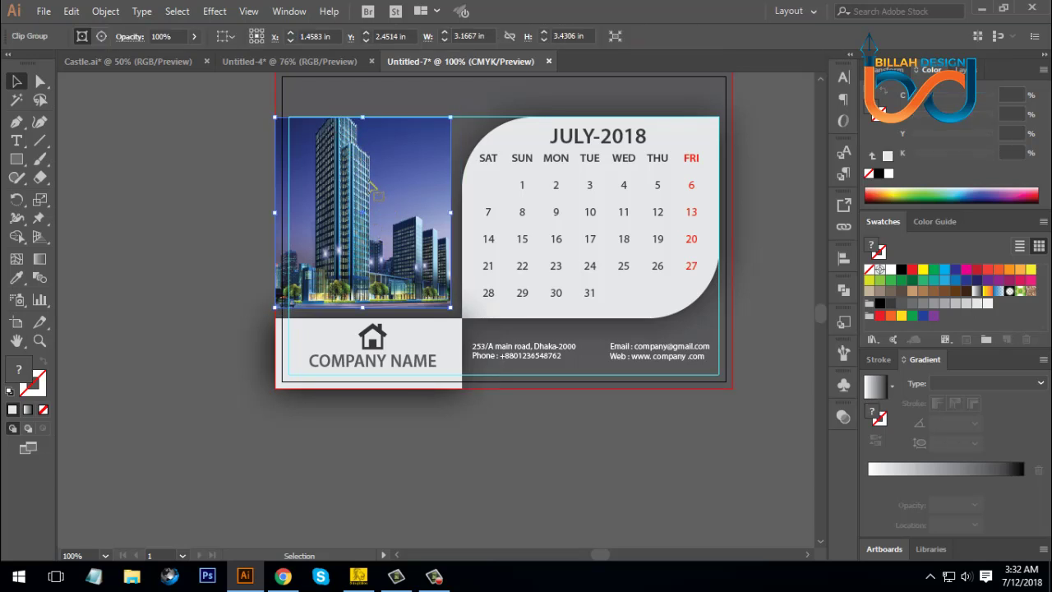
{"action": "left_click", "coordinate": [961, 70]}
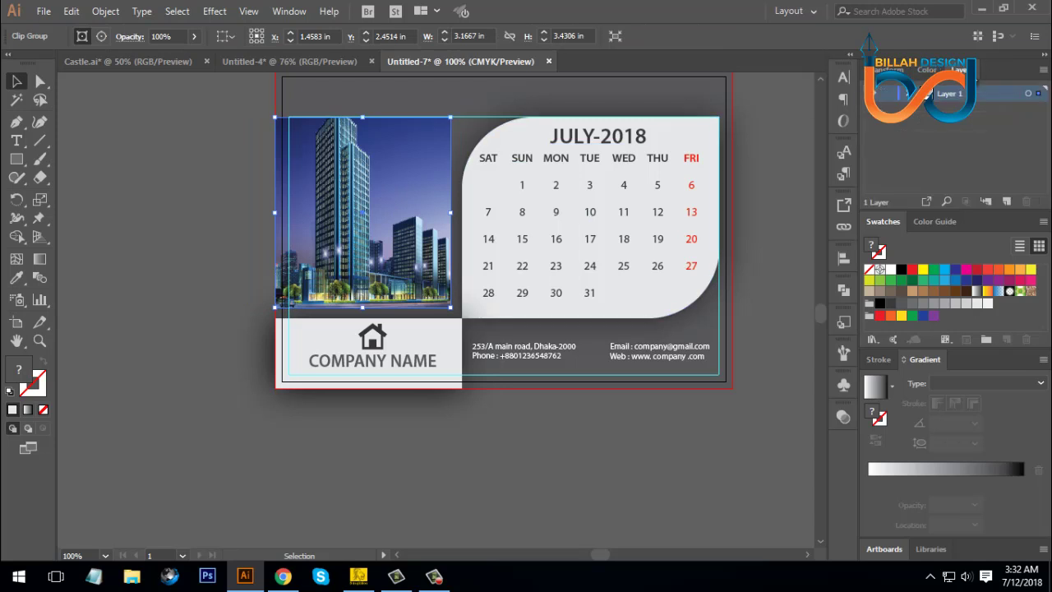
{"action": "left_click", "coordinate": [910, 94]}
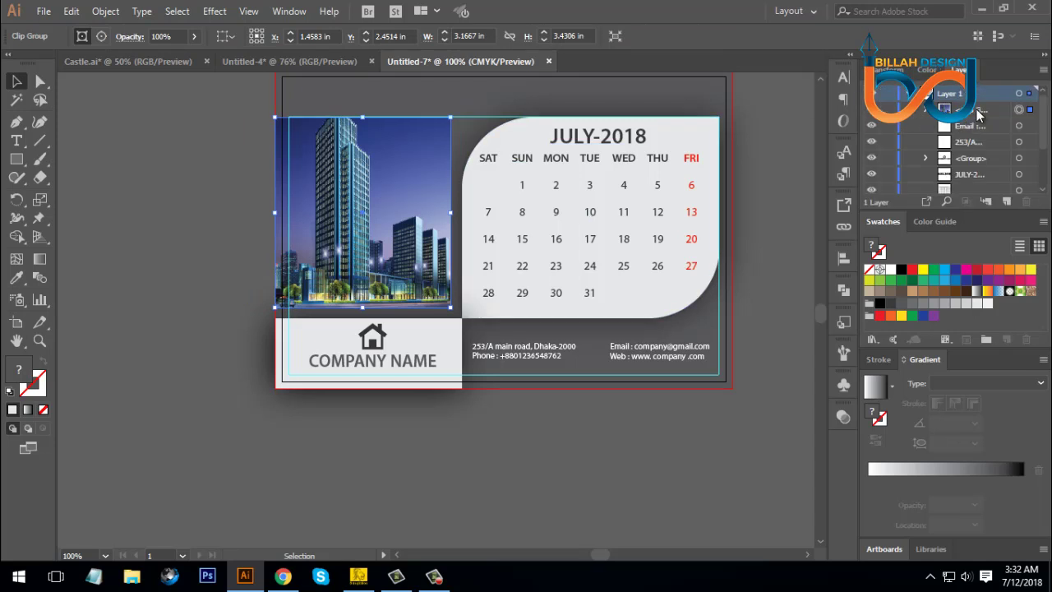
{"action": "left_click", "coordinate": [926, 111]}
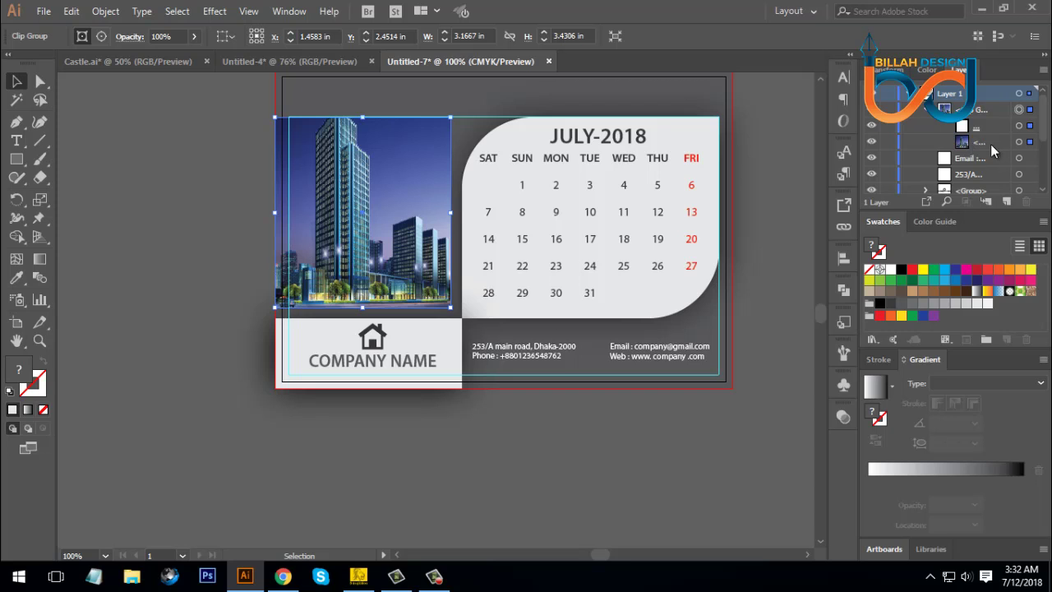
{"action": "left_click", "coordinate": [1019, 142]}
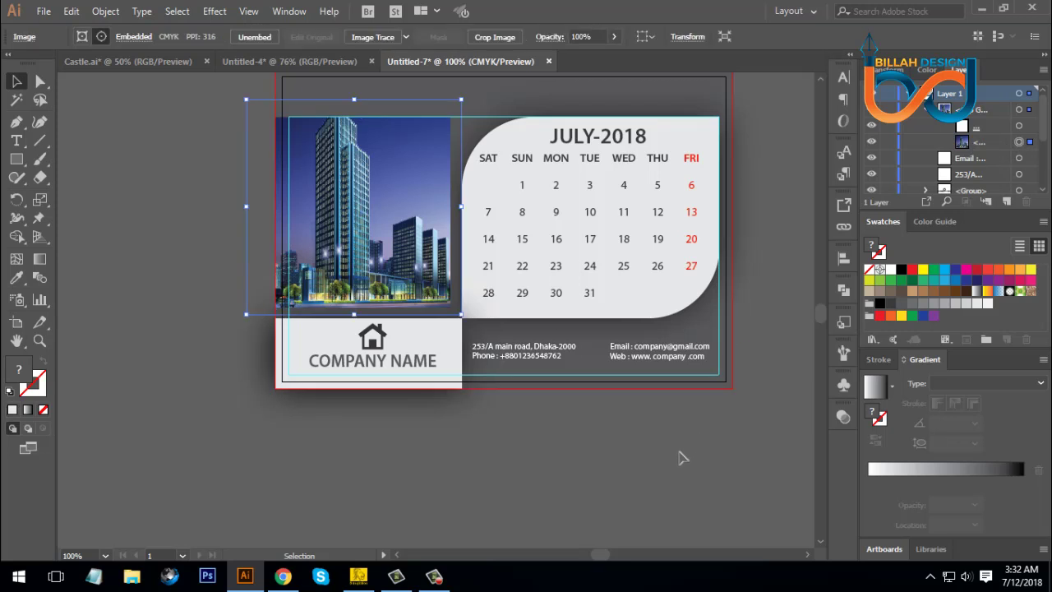
{"action": "key", "text": "Down"}
{"action": "key", "text": "Down"}
{"action": "key", "text": "Down"}
{"action": "key", "text": "Down"}
{"action": "key", "text": "Down"}
{"action": "key", "text": "Down"}
{"action": "key", "text": "Down"}
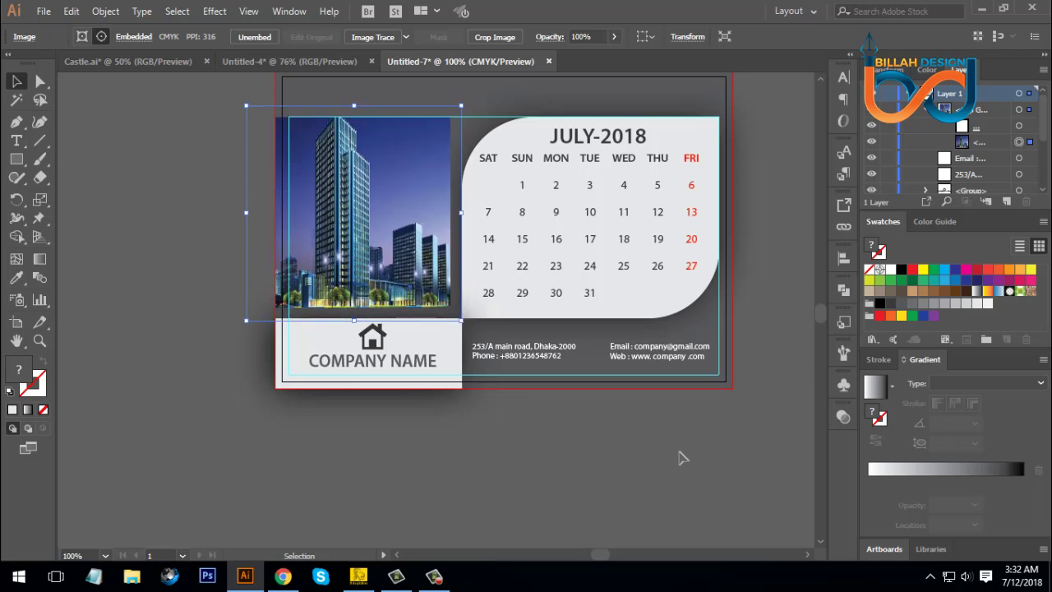
{"action": "key", "text": "Down"}
{"action": "key", "text": "Down"}
{"action": "key", "text": "Down"}
{"action": "key", "text": "Down"}
{"action": "key", "text": "Down"}
{"action": "key", "text": "Down"}
{"action": "key", "text": "Down"}
{"action": "key", "text": "Down"}
{"action": "key", "text": "Down"}
{"action": "key", "text": "Down"}
{"action": "key", "text": "Down"}
{"action": "key", "text": "Down"}
{"action": "key", "text": "Down"}
{"action": "key", "text": "Down"}
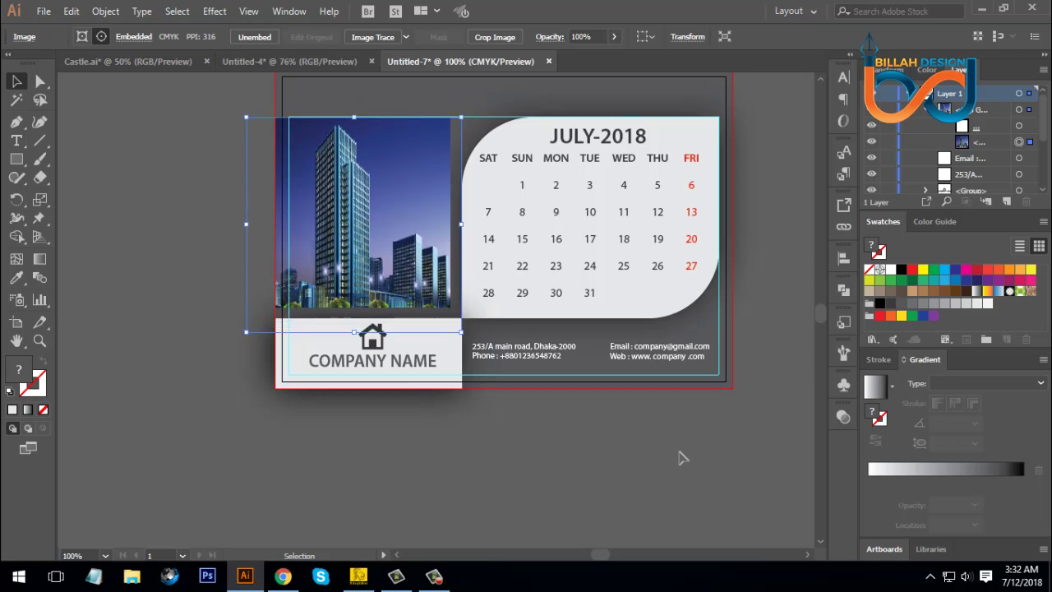
{"action": "key", "text": "Down"}
{"action": "key", "text": "Down"}
{"action": "key", "text": "Down"}
{"action": "key", "text": "Up"}
{"action": "key", "text": "Up"}
{"action": "key", "text": "Up"}
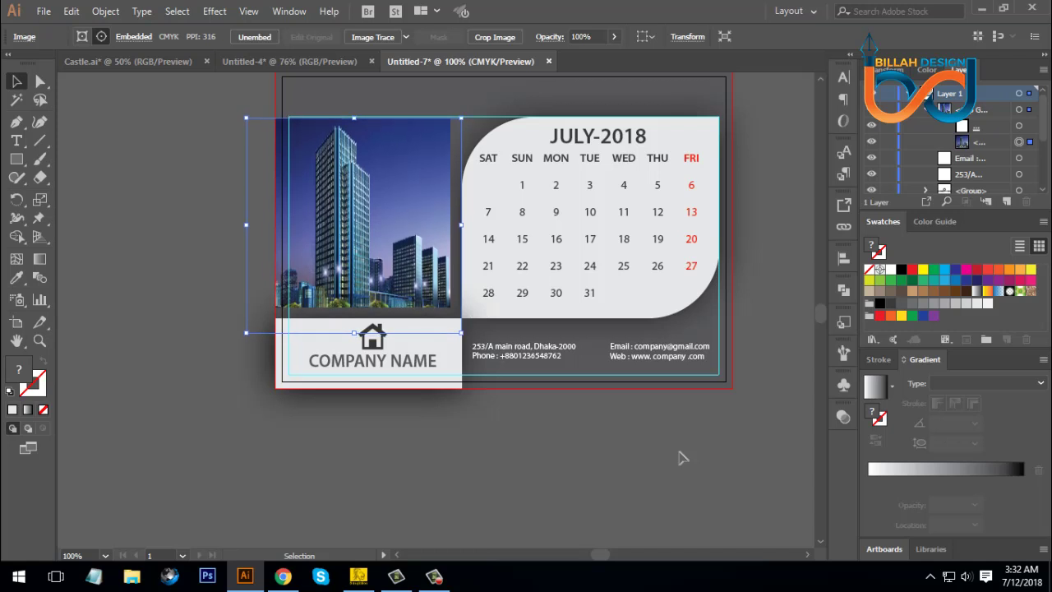
{"action": "key", "text": "Up"}
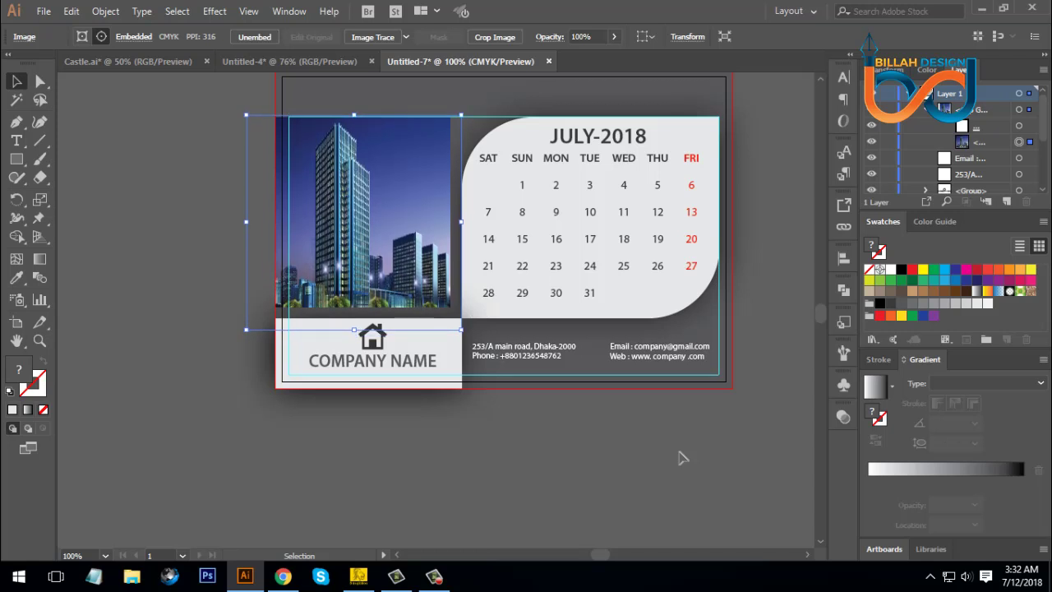
{"action": "key", "text": "Up"}
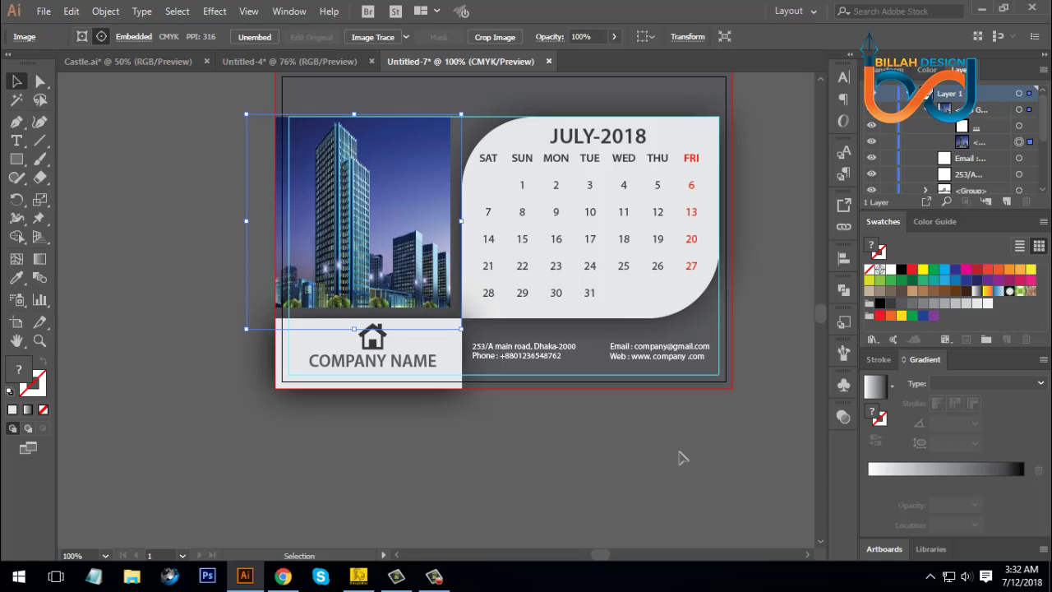
Step: Try shifting the building image left inside its clipping mask, and move it back to the right
{"action": "key", "text": "Left"}
{"action": "key", "text": "Left"}
{"action": "key", "text": "Left"}
{"action": "key", "text": "Left"}
{"action": "key", "text": "Left"}
{"action": "key", "text": "Left"}
{"action": "key", "text": "Left"}
{"action": "key", "text": "Left"}
{"action": "key", "text": "Left"}
{"action": "key", "text": "Left"}
{"action": "key", "text": "Left"}
{"action": "key", "text": "Left"}
{"action": "key", "text": "Left"}
{"action": "key", "text": "Left"}
{"action": "key", "text": "Left"}
{"action": "key", "text": "Left"}
{"action": "key", "text": "Left"}
{"action": "key", "text": "Left"}
{"action": "key", "text": "Left"}
{"action": "key", "text": "Left"}
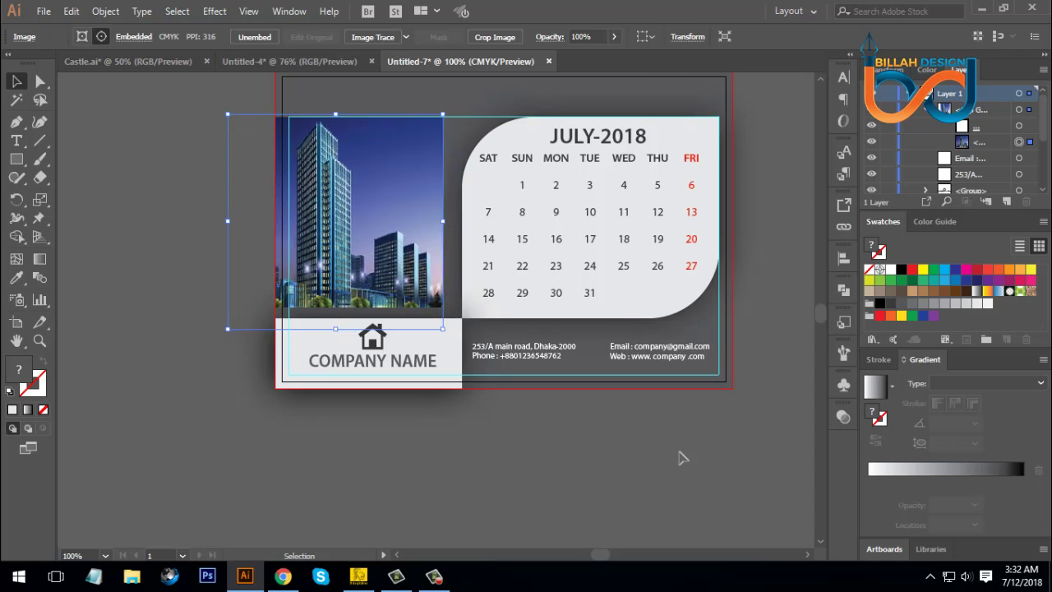
{"action": "key", "text": "Right"}
{"action": "key", "text": "Right"}
{"action": "key", "text": "Right"}
{"action": "key", "text": "Right"}
{"action": "key", "text": "Right"}
{"action": "key", "text": "Right"}
{"action": "key", "text": "Right"}
{"action": "key", "text": "Right"}
{"action": "key", "text": "Right"}
{"action": "key", "text": "Right"}
{"action": "key", "text": "Right"}
{"action": "key", "text": "Right"}
{"action": "key", "text": "Right"}
{"action": "key", "text": "Right"}
{"action": "key", "text": "Right"}
{"action": "key", "text": "Right"}
{"action": "key", "text": "Right"}
{"action": "key", "text": "Right"}
{"action": "key", "text": "Right"}
{"action": "key", "text": "Right"}
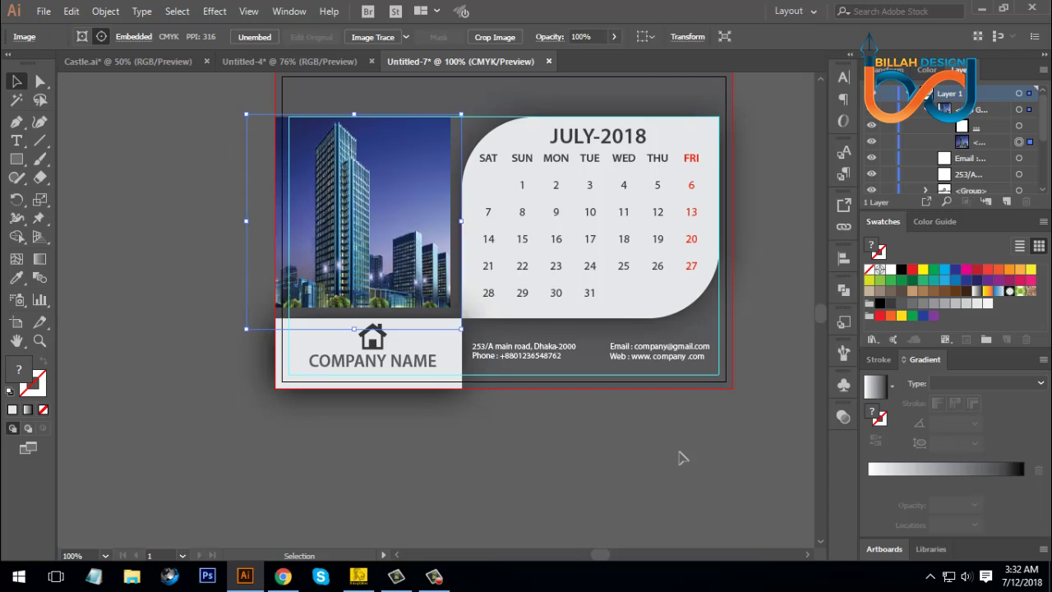
{"action": "key", "text": "Right"}
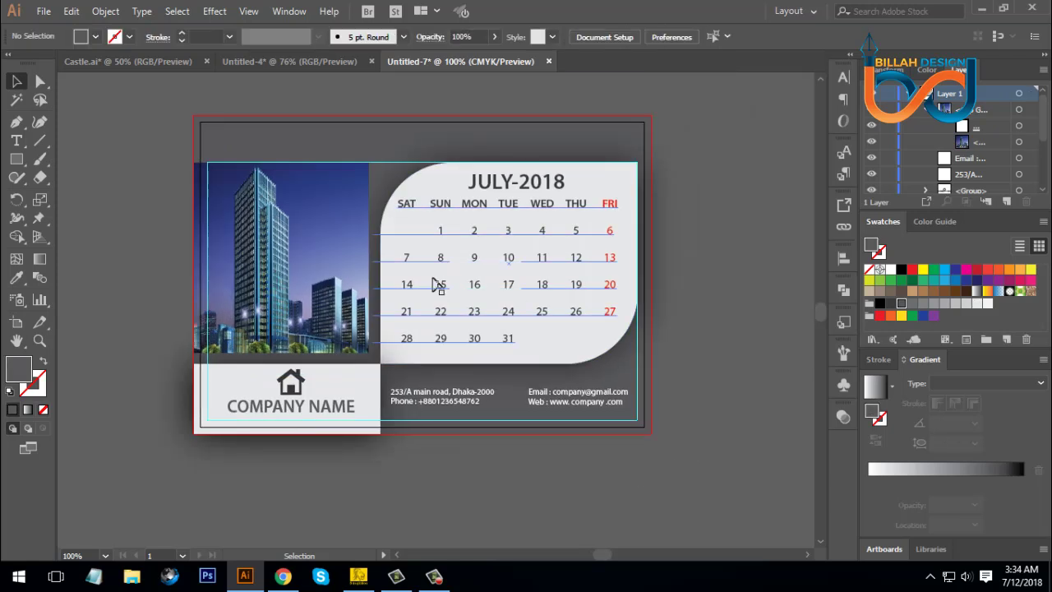
Step: Release the cyan margin guide into a rectangle and remove it from the calendar page
{"action": "key", "text": "space"}
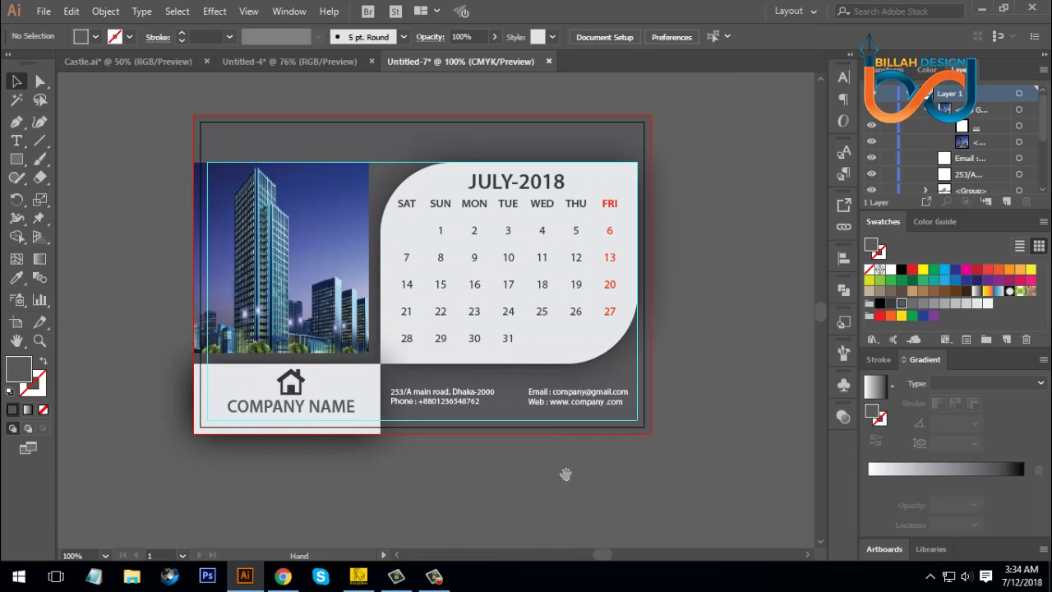
{"action": "left_click_drag", "start_coordinate": [565, 474], "coordinate": [561, 462]}
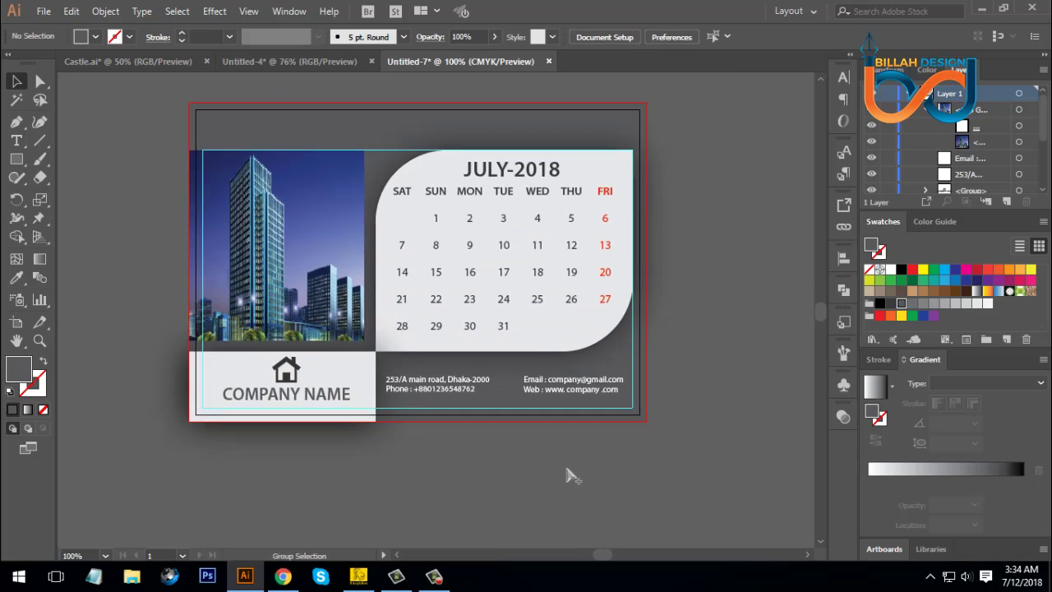
{"action": "left_click", "coordinate": [493, 418]}
{"action": "left_click", "coordinate": [530, 448]}
{"action": "left_click_drag", "start_coordinate": [534, 421], "coordinate": [578, 467]}
{"action": "key", "text": "a"}
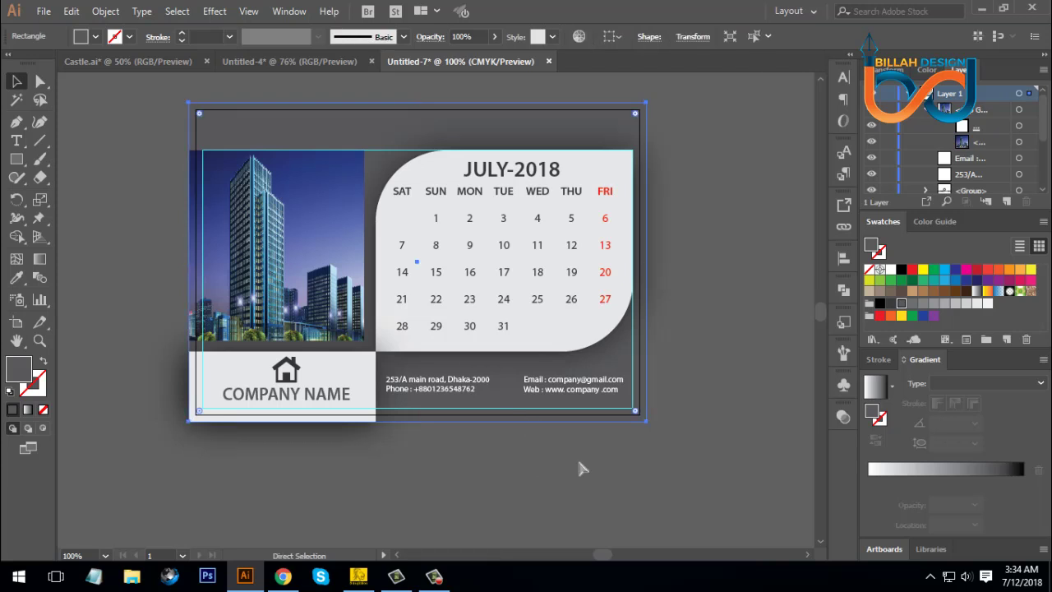
{"action": "left_click", "coordinate": [579, 469]}
{"action": "key", "text": "v"}
{"action": "left_click", "coordinate": [539, 448]}
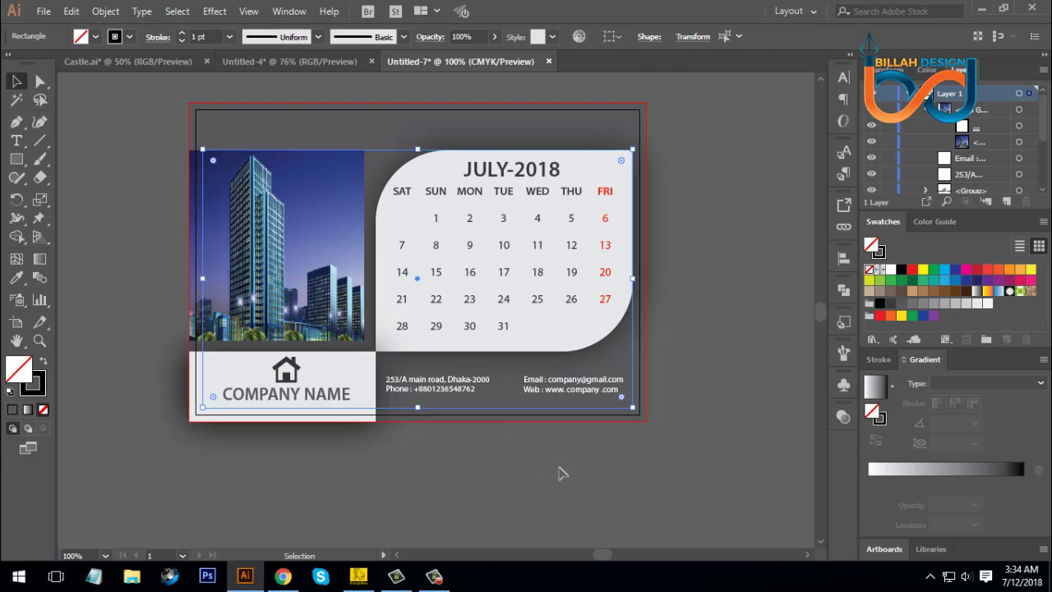
{"action": "left_click", "coordinate": [561, 473]}
{"action": "key", "text": "ctrl+z"}
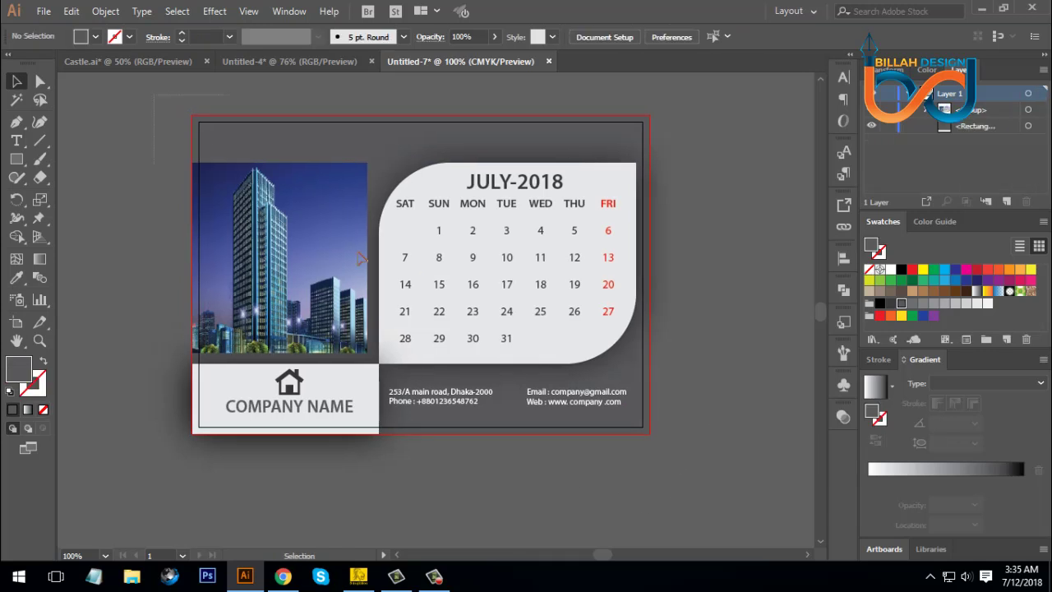
Step: Group all the calendar artwork, including the background rectangle, into a single group
{"action": "key", "text": "ctrl+a"}
{"action": "key", "text": "a"}
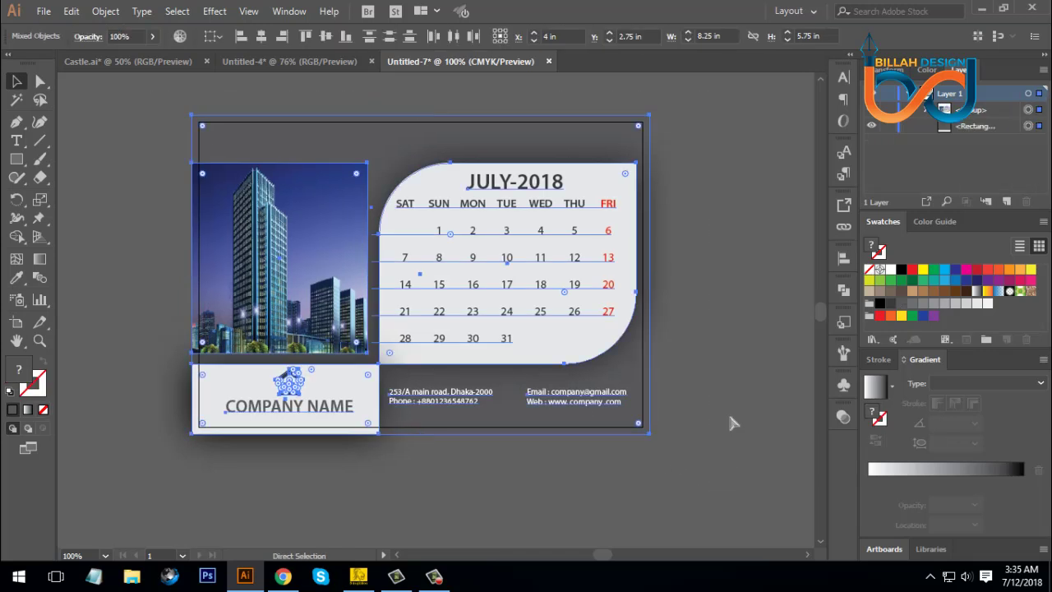
{"action": "key", "text": "ctrl+g"}
{"action": "key", "text": "v"}
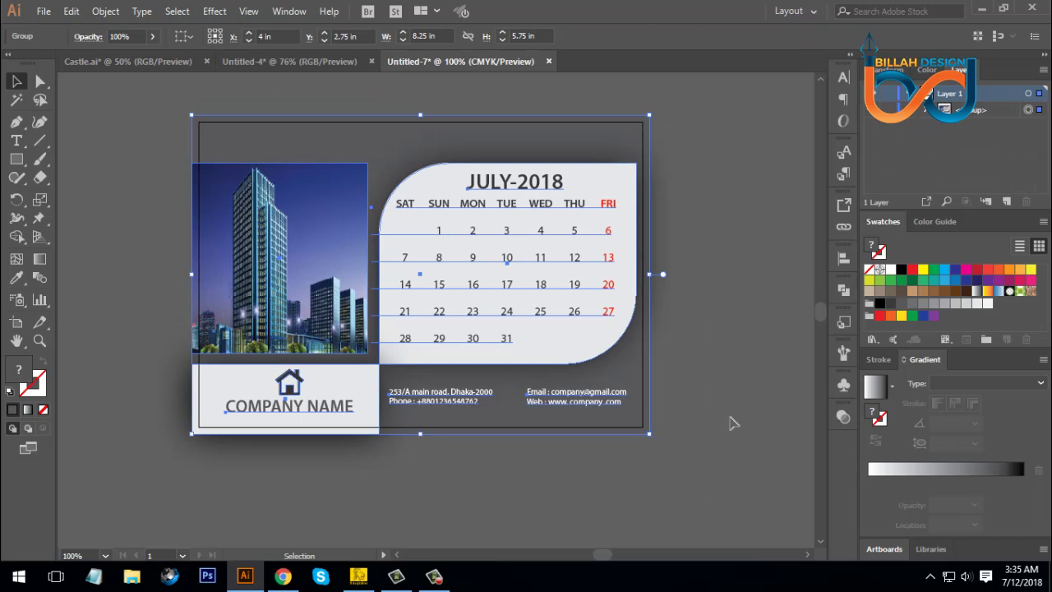
Step: Scale the grouped calendar artwork down proportionally about its centre to about 6.61 x 4.61 in
{"action": "left_click", "coordinate": [734, 423]}
{"action": "key", "text": "a"}
{"action": "key", "text": "ctrl+minus"}
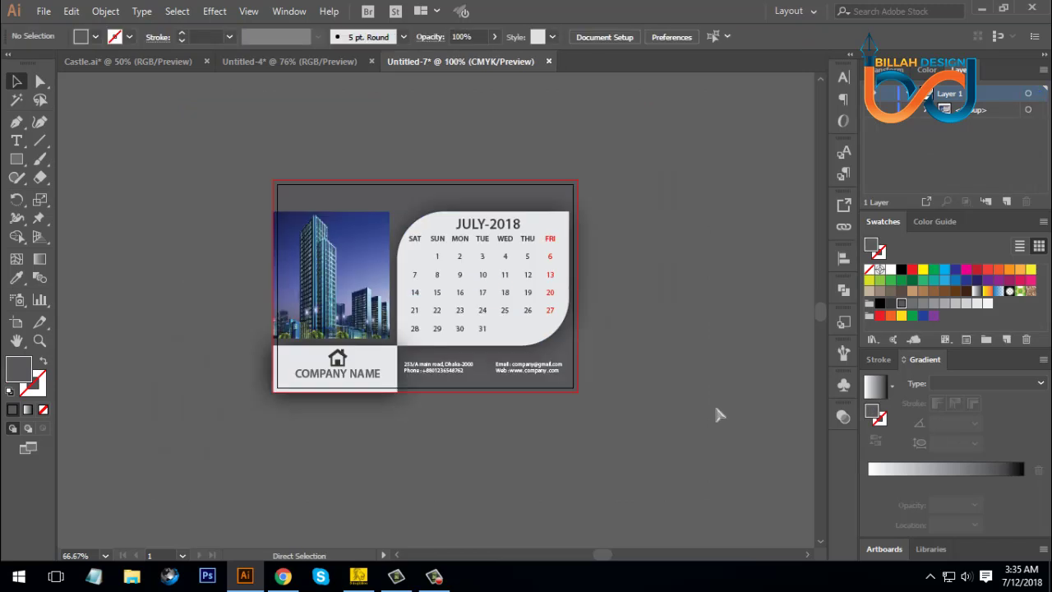
{"action": "key", "text": "ctrl+plus"}
{"action": "key", "text": "v"}
{"action": "left_click", "coordinate": [545, 364]}
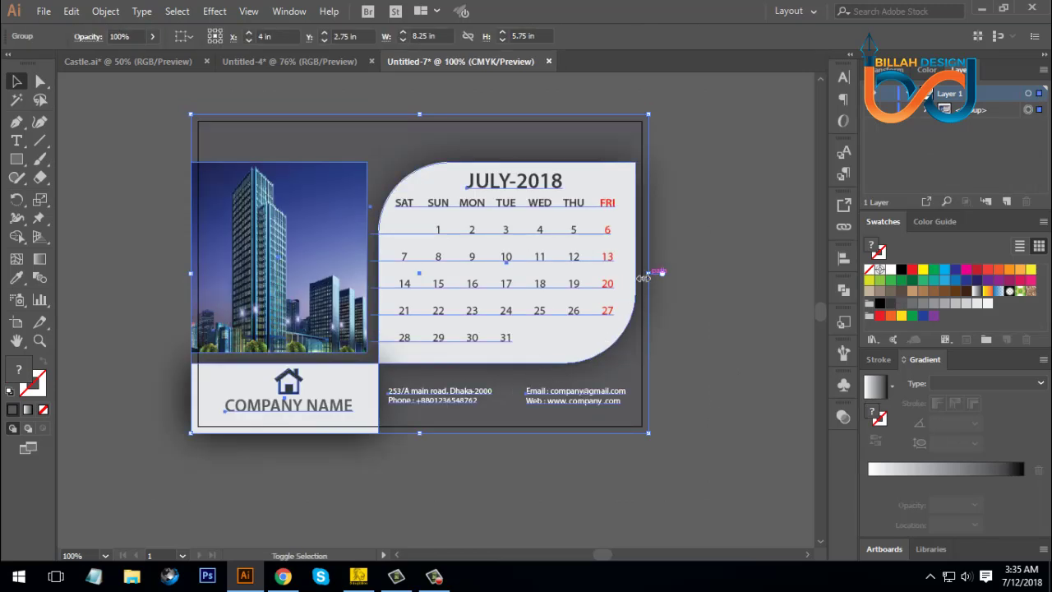
{"action": "left_click_drag", "start_coordinate": [643, 278], "coordinate": [679, 357]}
{"action": "left_click", "coordinate": [746, 378]}
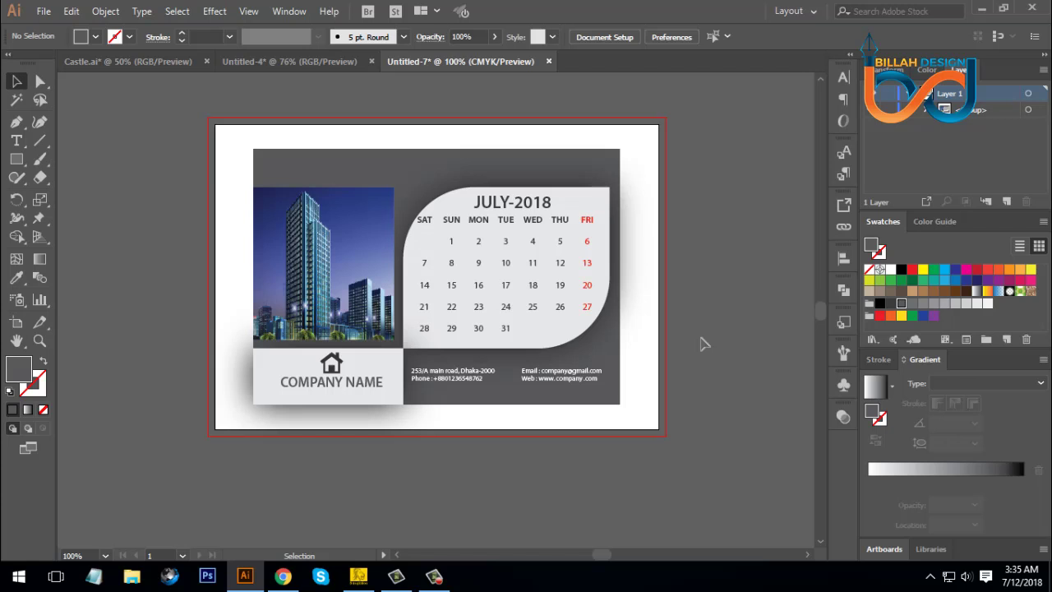
Step: Draw a rectangle exactly over the scaled calendar's dark background, from corner to corner, leaving the overflowing shadows outside it
{"action": "key", "text": "ctrl+plus"}
{"action": "left_click_drag", "start_coordinate": [646, 266], "coordinate": [649, 284]}
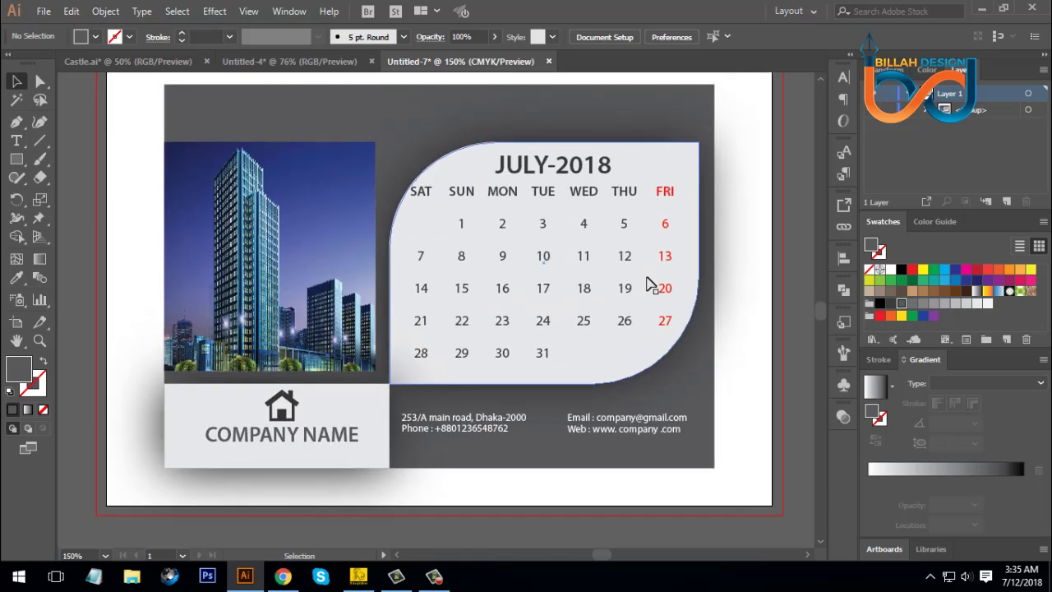
{"action": "key", "text": "ctrl+minus"}
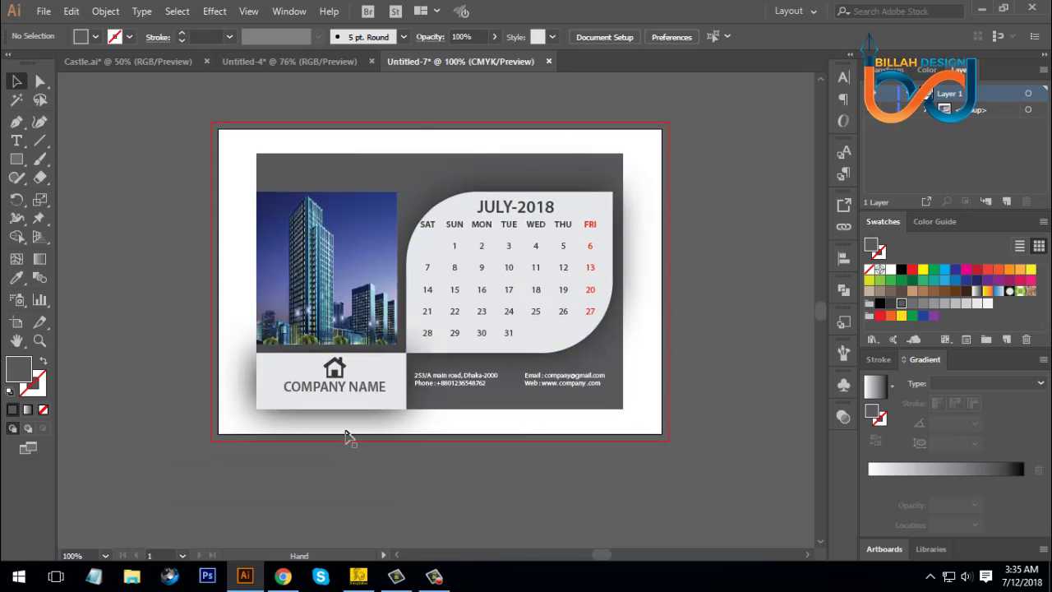
{"action": "left_click", "coordinate": [16, 160]}
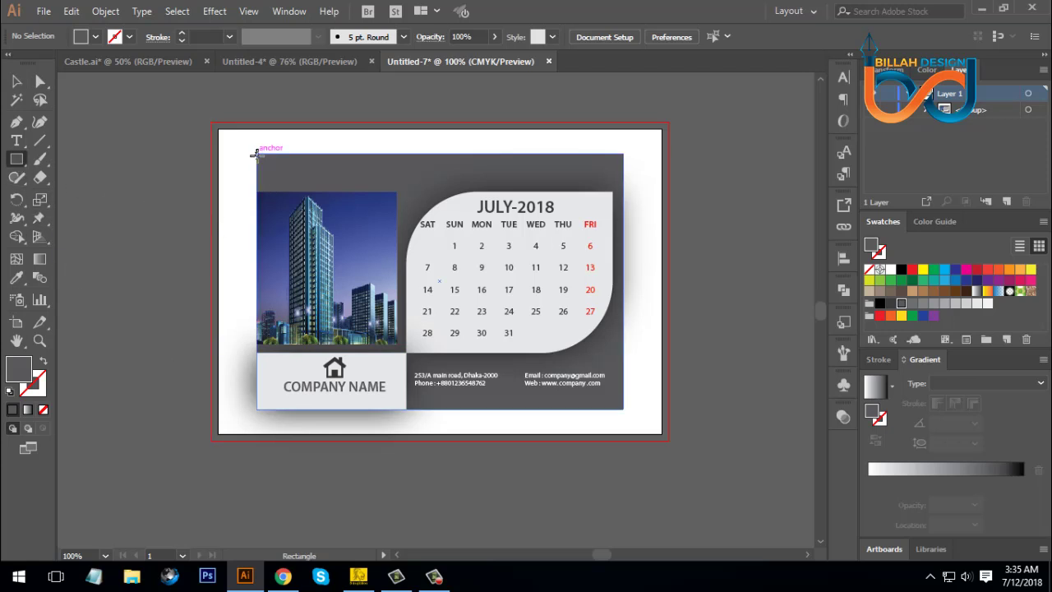
{"action": "left_click_drag", "start_coordinate": [255, 152], "coordinate": [624, 409]}
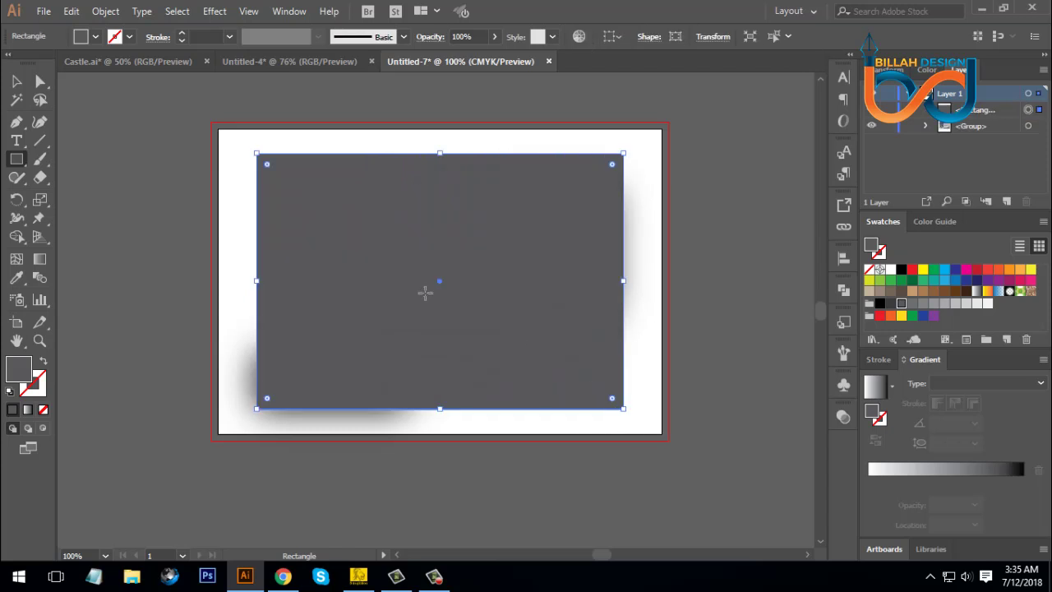
Step: Select the new rectangle with the calendar group and make a clipping mask to trim the shadows outside the background
{"action": "left_click", "coordinate": [17, 81]}
{"action": "left_click_drag", "start_coordinate": [183, 180], "coordinate": [567, 353]}
{"action": "right_click", "coordinate": [483, 256]}
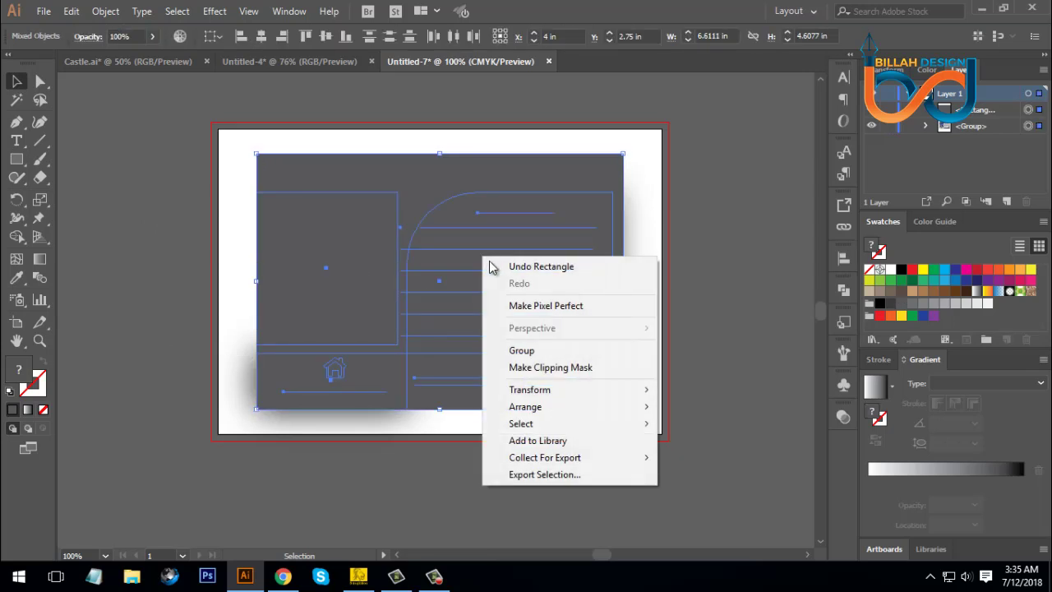
{"action": "left_click", "coordinate": [552, 368]}
{"action": "left_click", "coordinate": [712, 398]}
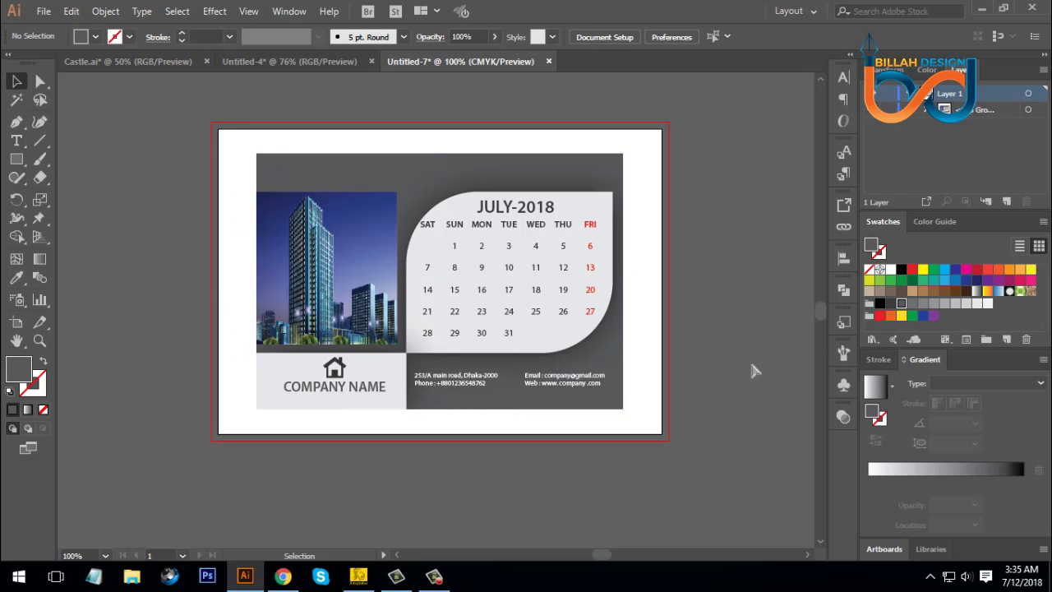
{"action": "key", "text": "ctrl+minus"}
{"action": "key", "text": "ctrl+plus"}
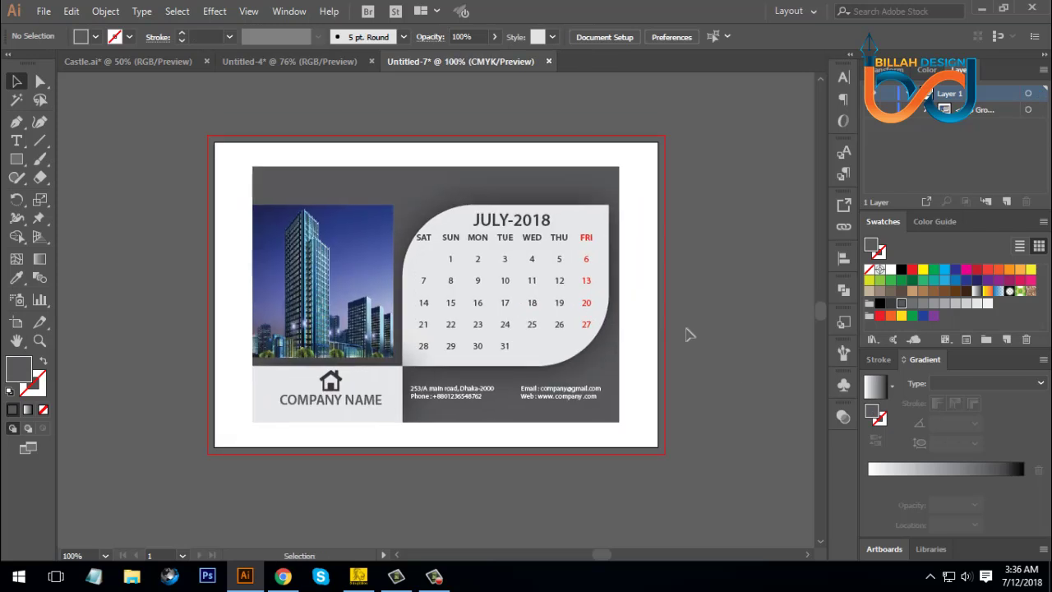